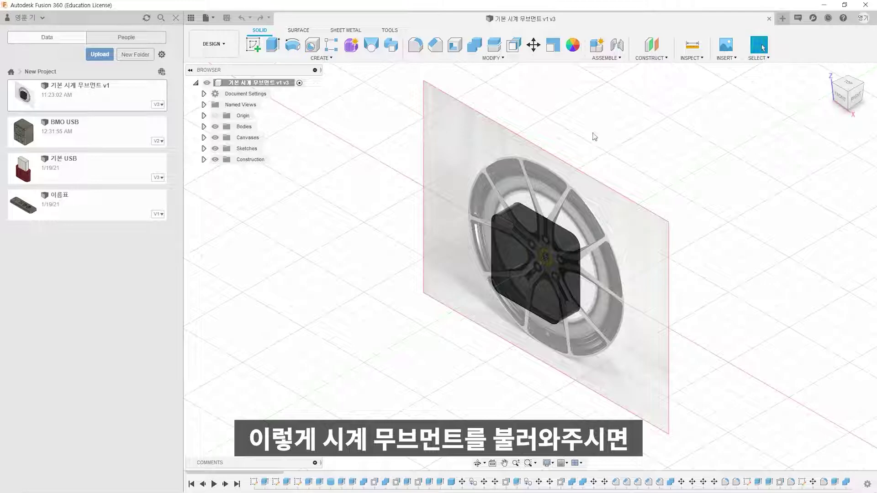
Close the data panel and start a new sketch on the right origin plane through the clock movement
{"action": "mouse_move", "coordinate": [671, 227]}
{"action": "middle_mouse_down", "text": "shift"}
{"action": "mouse_move", "coordinate": [709, 196]}
{"action": "mouse_move", "coordinate": [667, 215]}
{"action": "middle_mouse_up", "text": "shift"}
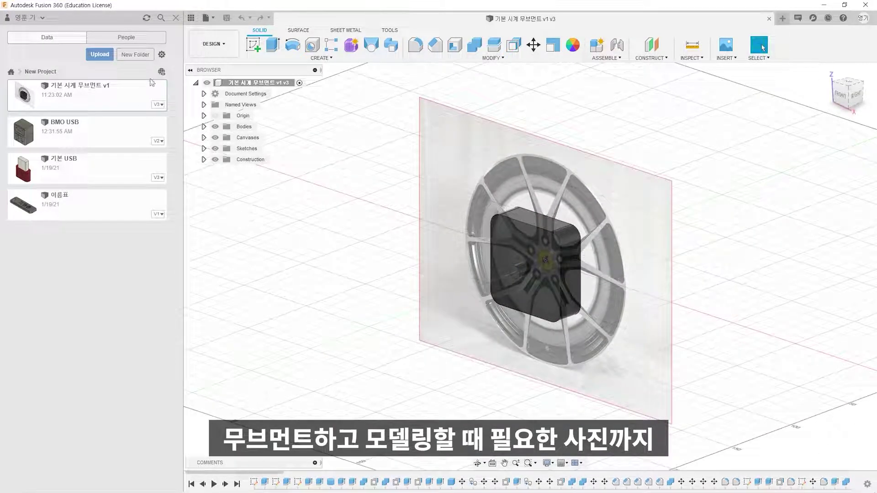
{"action": "left_click", "coordinate": [175, 17]}
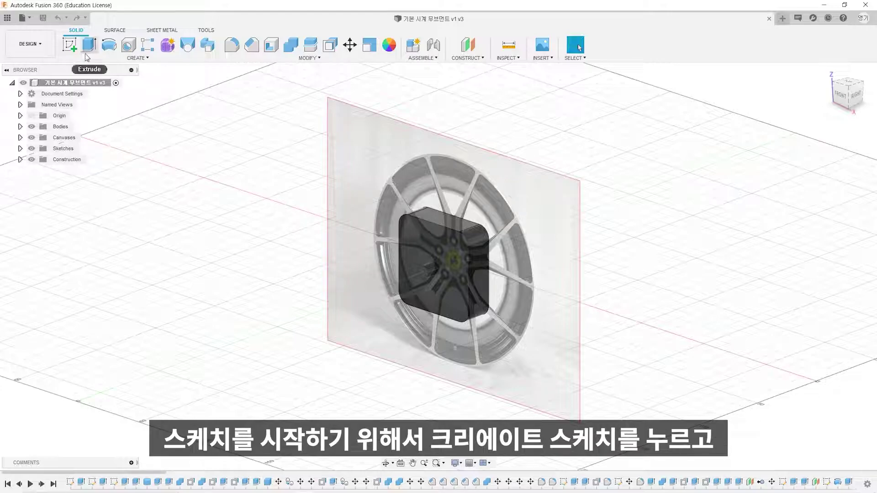
{"action": "left_click", "coordinate": [71, 45]}
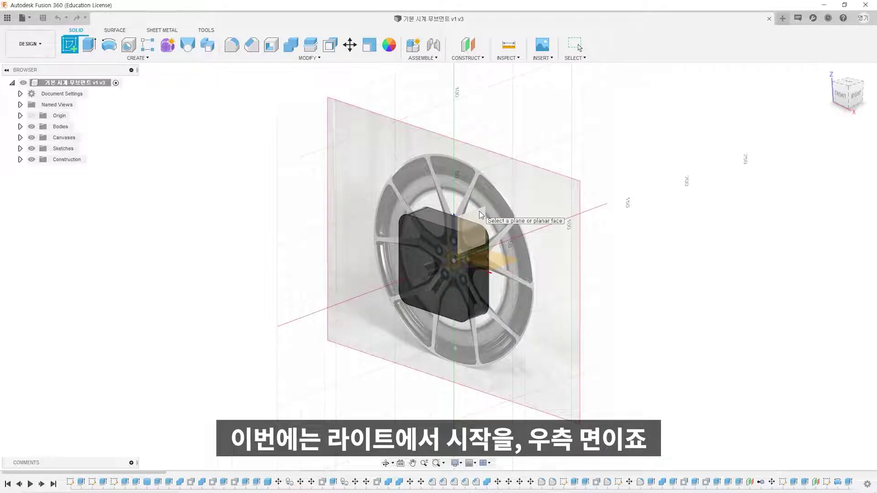
{"action": "middle_click_drag", "start_coordinate": [481, 215], "coordinate": [478, 226], "text": "shift"}
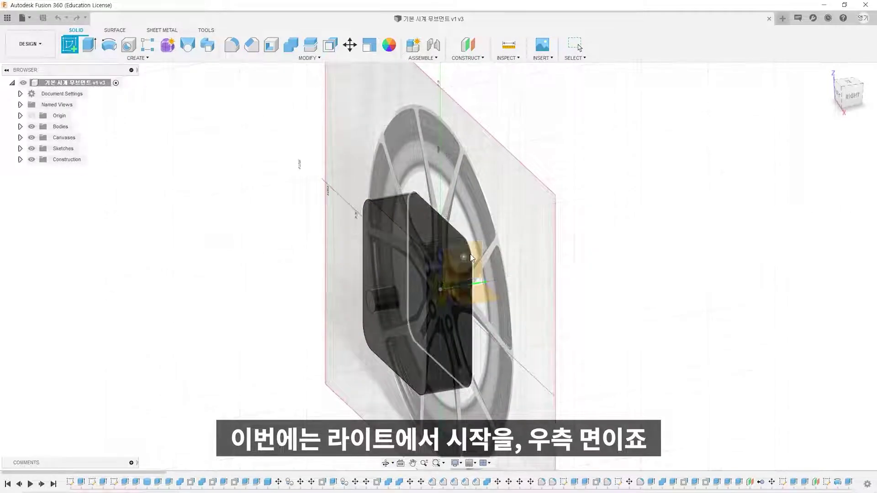
{"action": "left_click", "coordinate": [475, 252]}
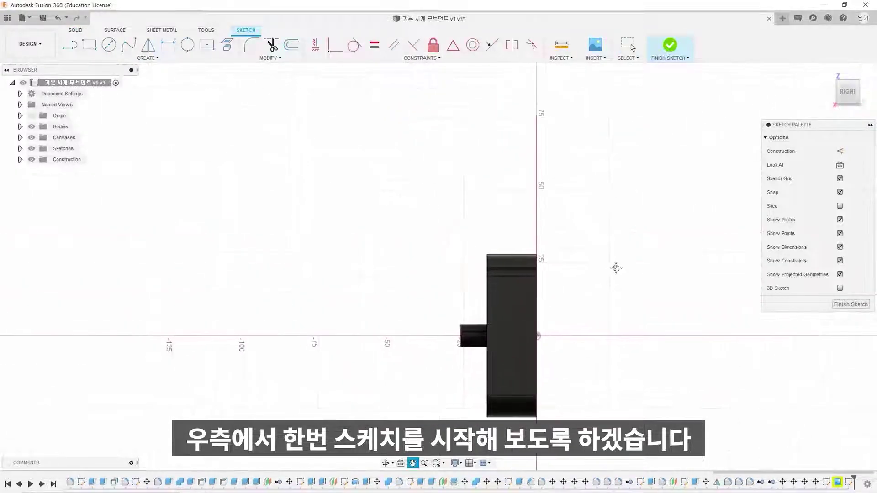
Draw a two-point rectangle from the origin, 65 mm high and 29 mm wide, extending over the movement's shaft side
{"action": "mouse_move", "coordinate": [626, 233]}
{"action": "middle_mouse_down"}
{"action": "mouse_move", "coordinate": [573, 267]}
{"action": "mouse_move", "coordinate": [560, 331]}
{"action": "middle_mouse_up"}
{"action": "scroll", "coordinate": [562, 329], "scroll_direction": "up", "scroll_amount": 2}
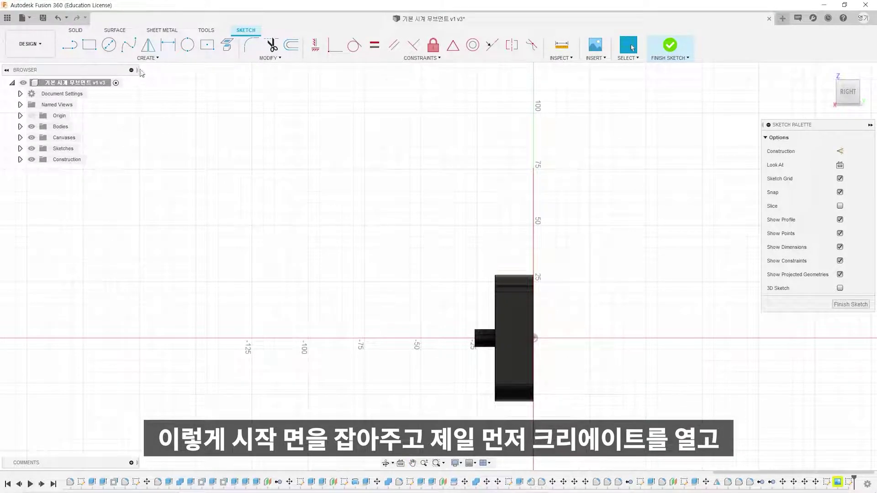
{"action": "left_click", "coordinate": [151, 61]}
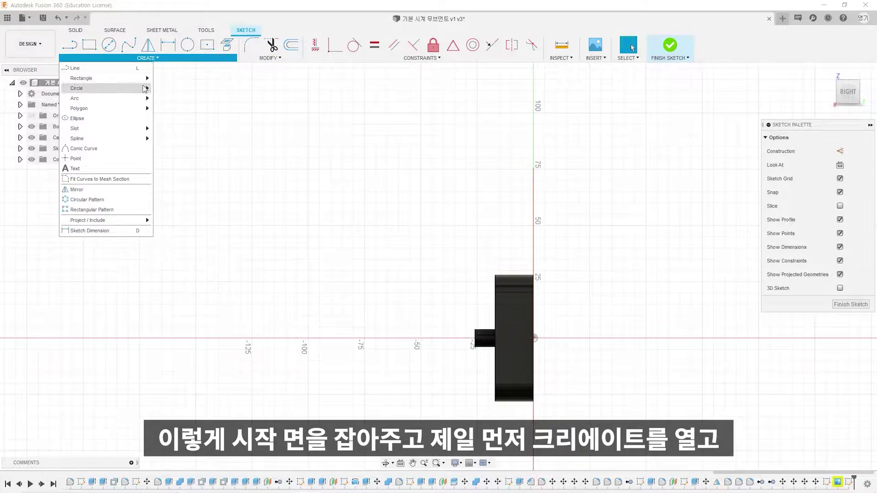
{"action": "mouse_move", "coordinate": [135, 84]}
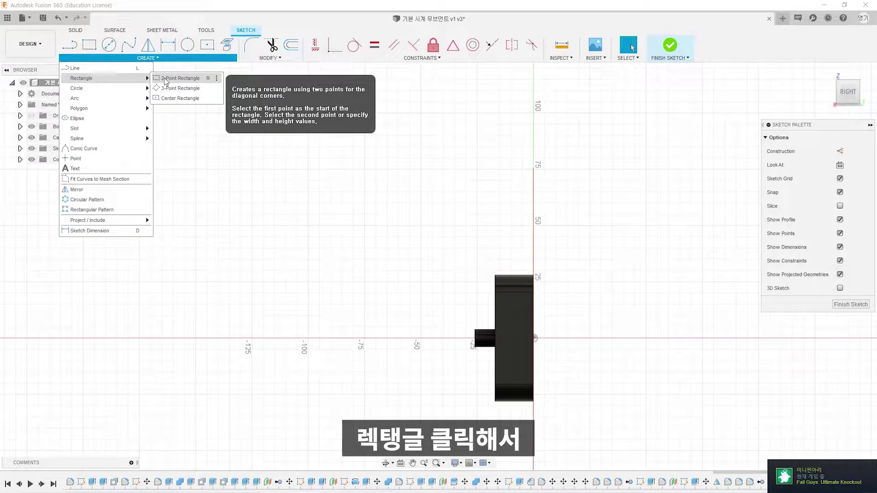
{"action": "left_click", "coordinate": [165, 81]}
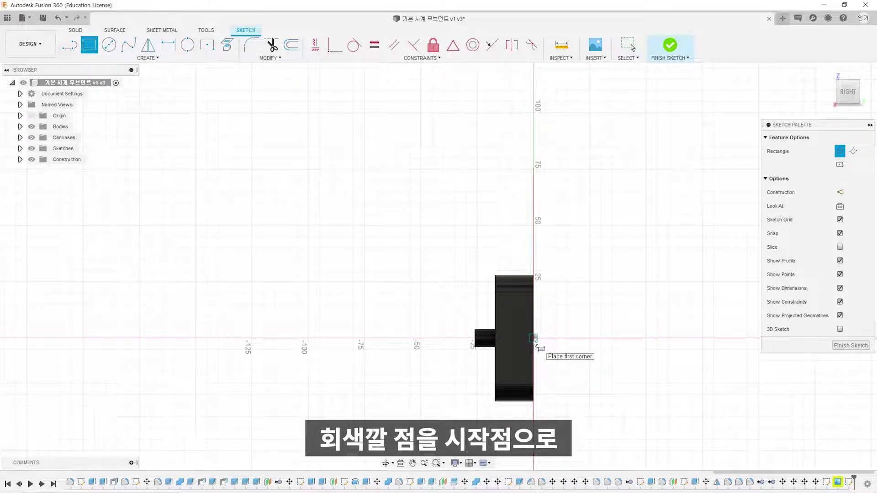
{"action": "left_click", "coordinate": [534, 338]}
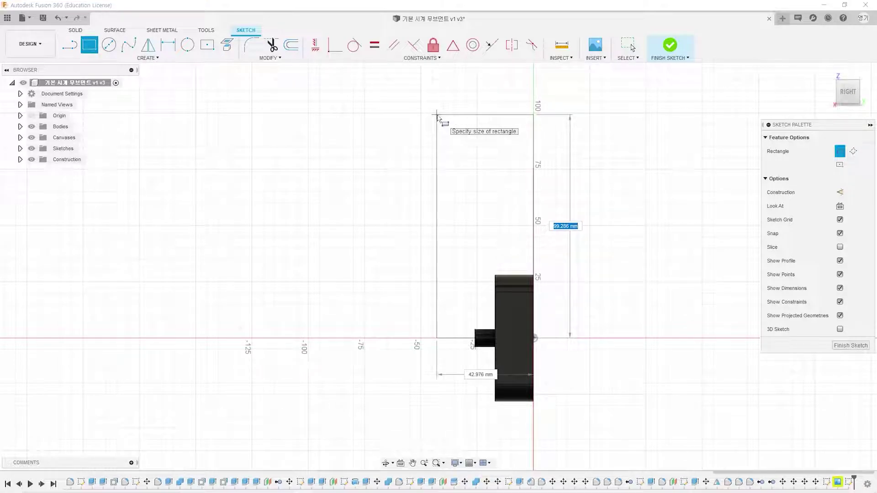
{"action": "type", "text": "65"}
{"action": "key", "text": "Tab"}
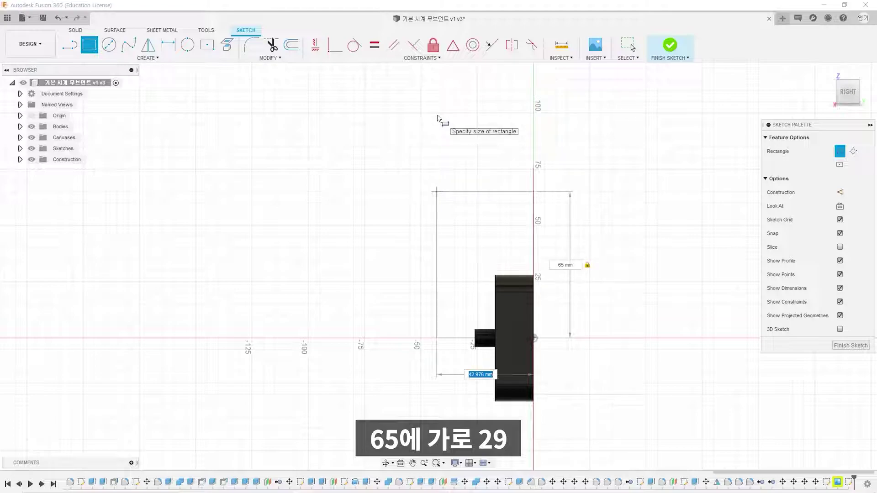
{"action": "type", "text": "29"}
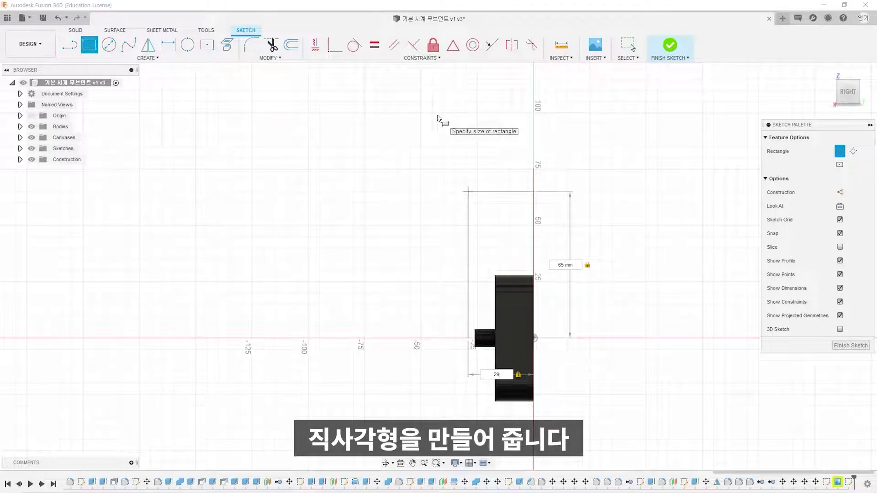
{"action": "key", "text": "Return"}
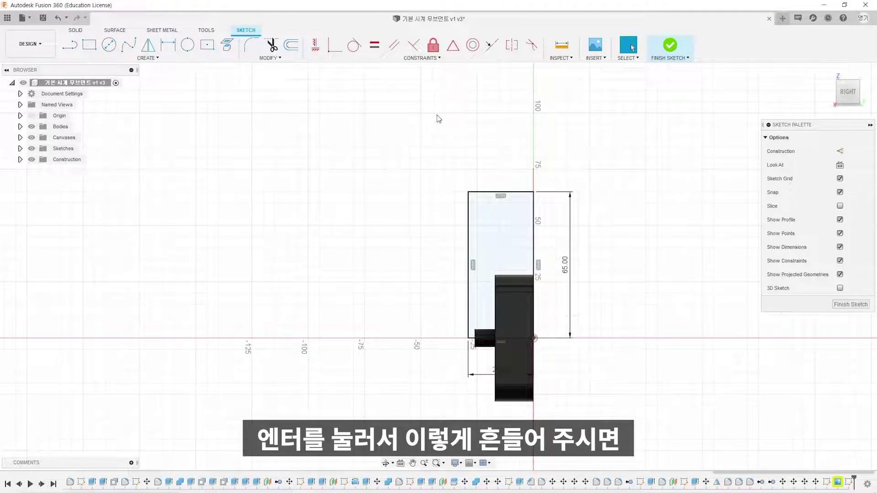
Draw a 12 by 12 mm two-point rectangle inside the large rectangle, starting at its upper-left corner
{"action": "scroll", "coordinate": [541, 331], "scroll_direction": "up", "scroll_amount": 2}
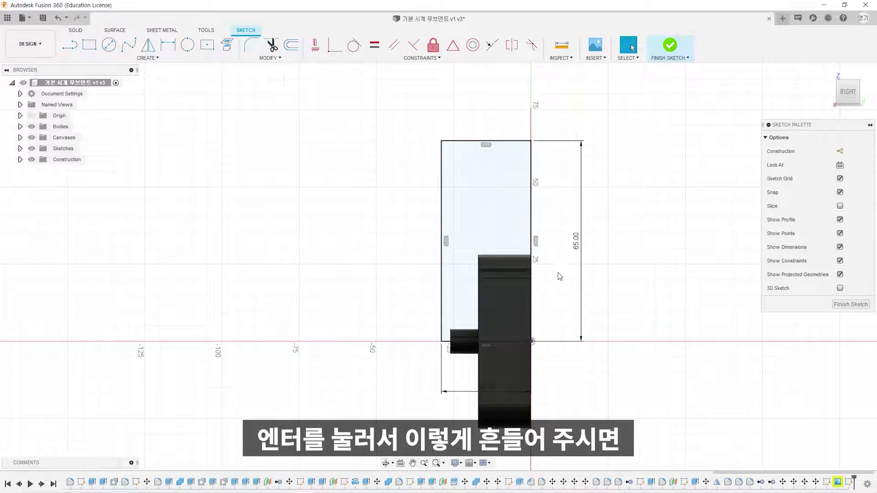
{"action": "scroll", "coordinate": [518, 202], "scroll_direction": "up", "scroll_amount": 1}
{"action": "scroll", "coordinate": [550, 227], "scroll_direction": "down", "scroll_amount": 1}
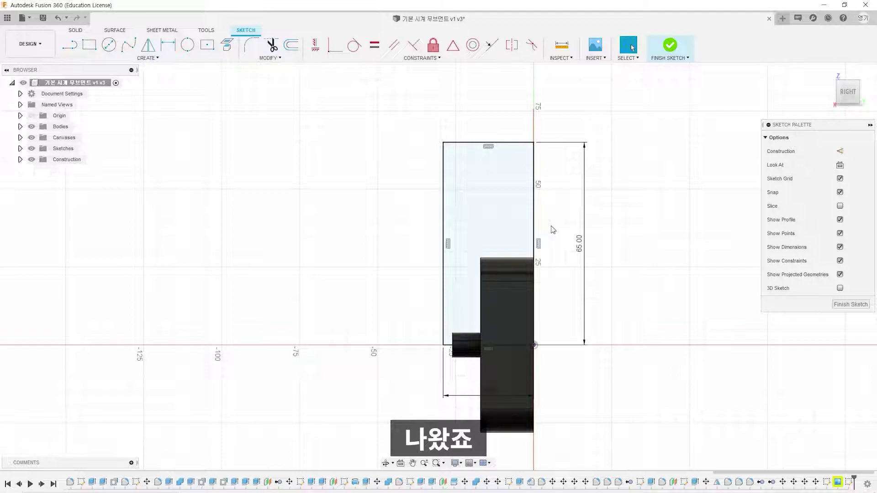
{"action": "left_click", "coordinate": [90, 45]}
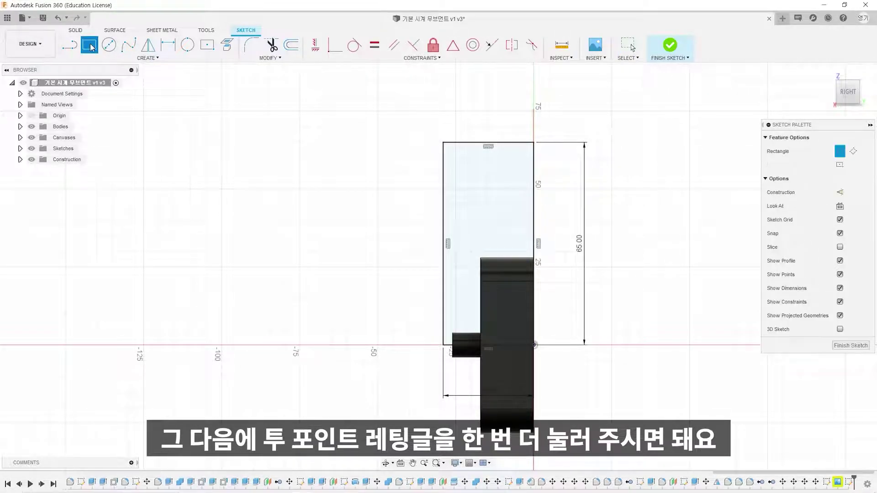
{"action": "left_click", "coordinate": [102, 57]}
{"action": "mouse_move", "coordinate": [101, 82]}
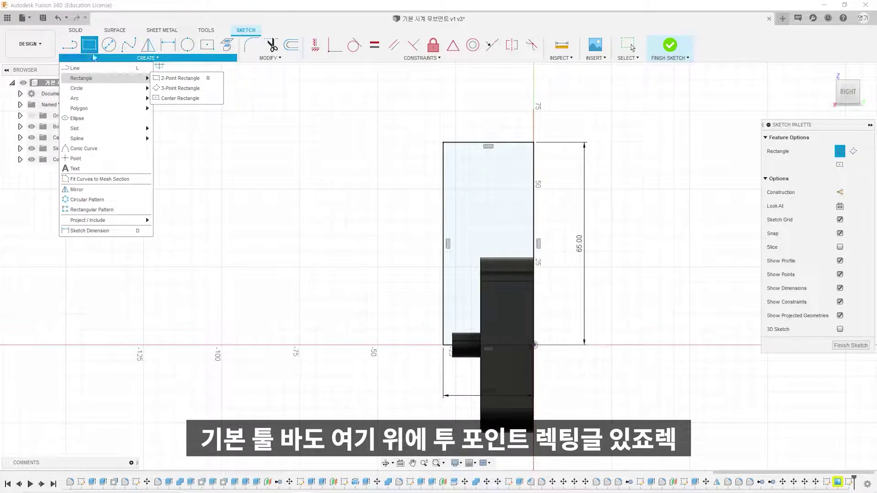
{"action": "left_click", "coordinate": [180, 78]}
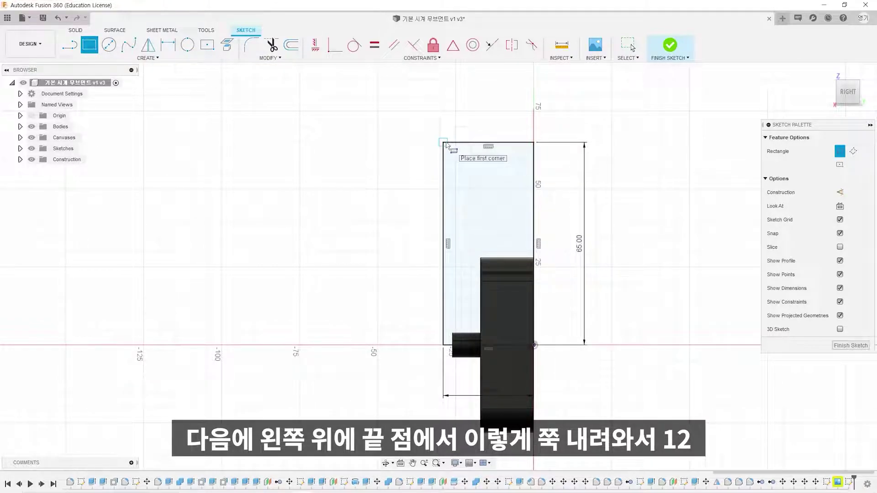
{"action": "left_click", "coordinate": [444, 143]}
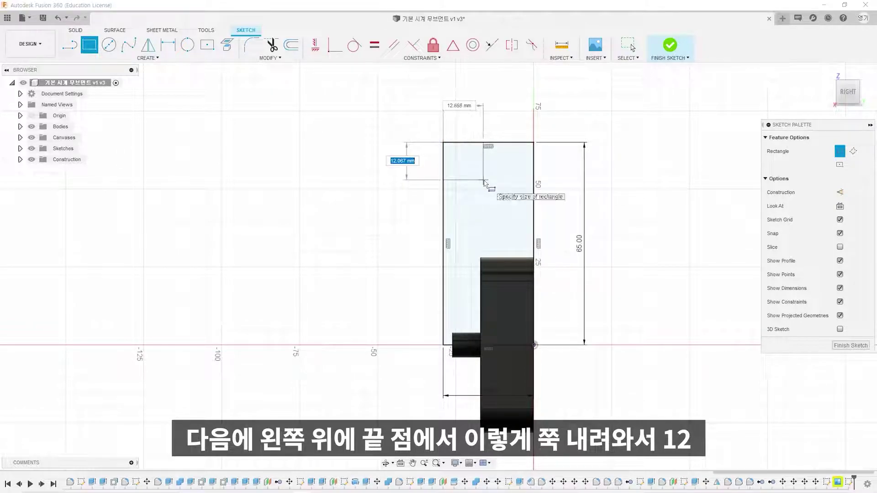
{"action": "type", "text": "12"}
{"action": "key", "text": "Tab"}
{"action": "type", "text": "12"}
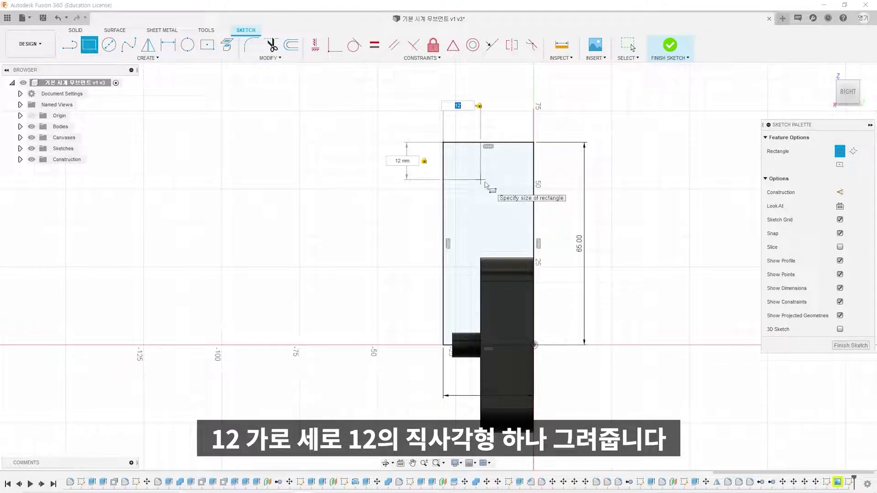
{"action": "key", "text": "Return"}
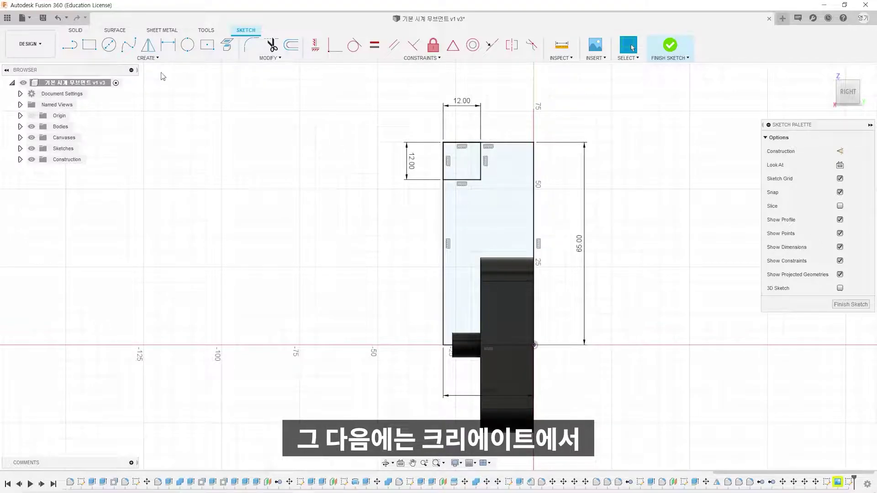
{"action": "left_click", "coordinate": [147, 45]}
{"action": "left_click", "coordinate": [156, 59]}
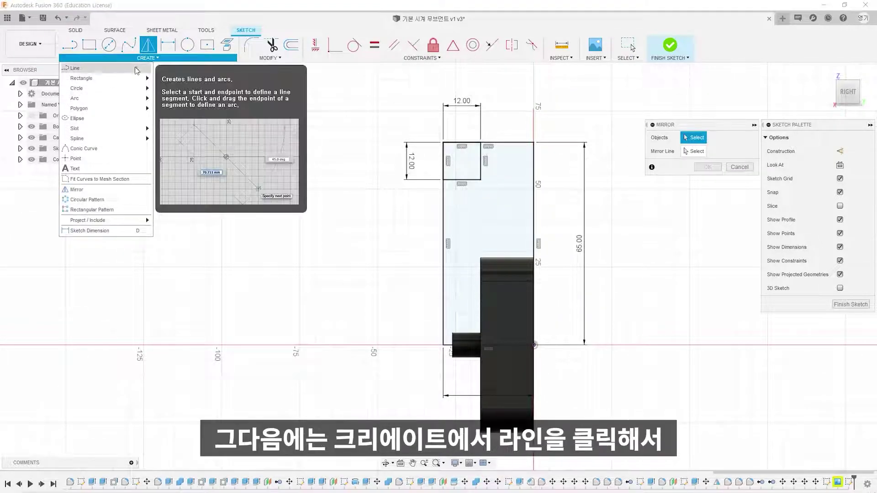
{"action": "key", "text": "Escape"}
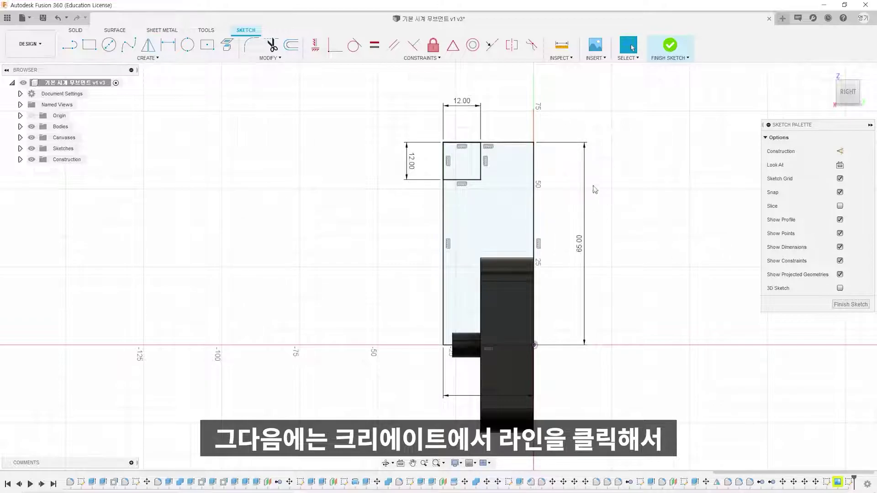
Draw a line joining the midpoints of the small square's left and bottom edges, and a vertical line from there to the large rectangle's base
{"action": "left_click", "coordinate": [140, 58]}
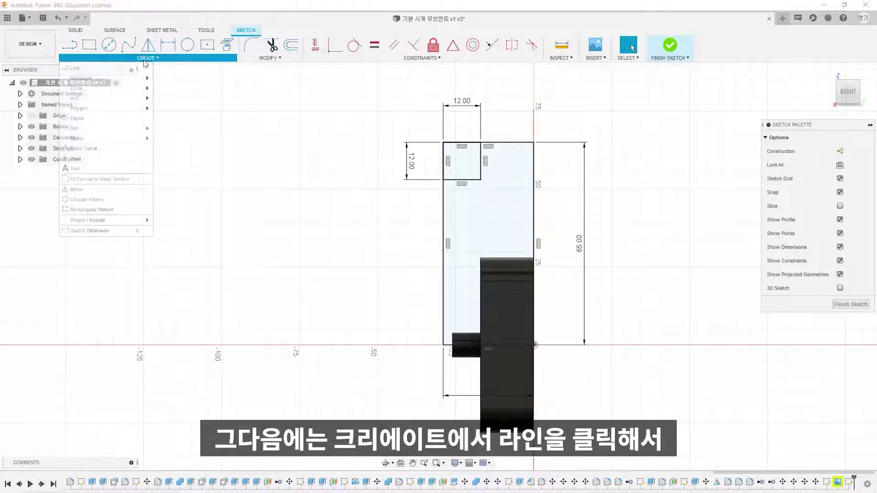
{"action": "left_click", "coordinate": [129, 68]}
{"action": "scroll", "coordinate": [453, 168], "scroll_direction": "up", "scroll_amount": 1}
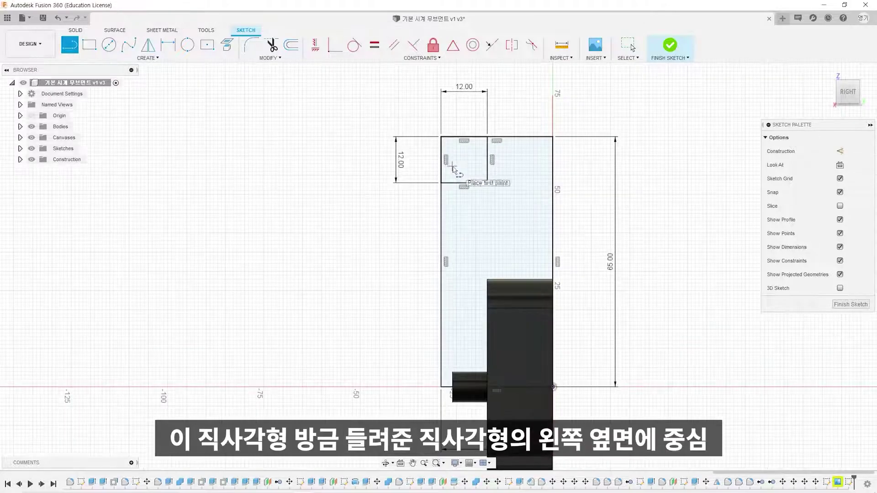
{"action": "scroll", "coordinate": [445, 163], "scroll_direction": "down", "scroll_amount": 1}
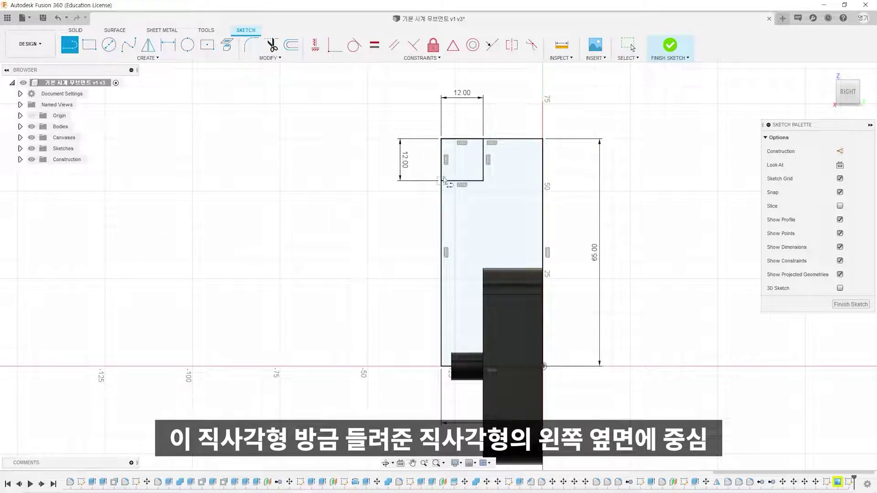
{"action": "left_click", "coordinate": [446, 160]}
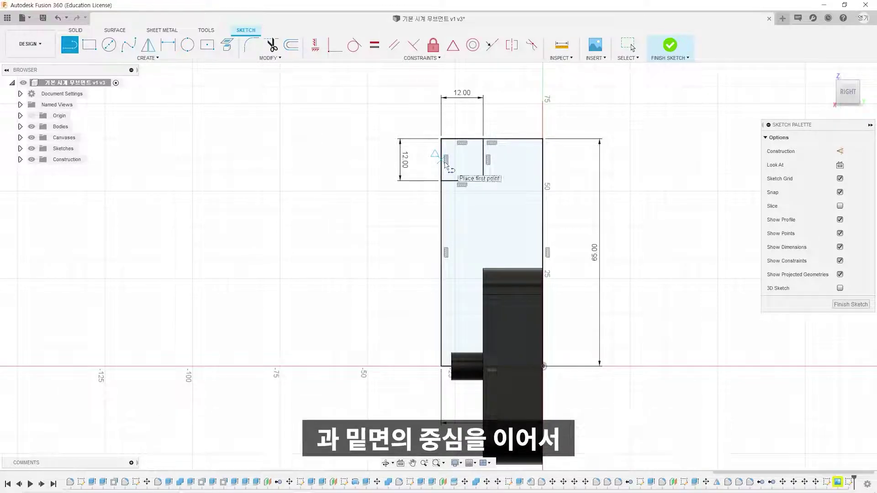
{"action": "double_click", "coordinate": [462, 182]}
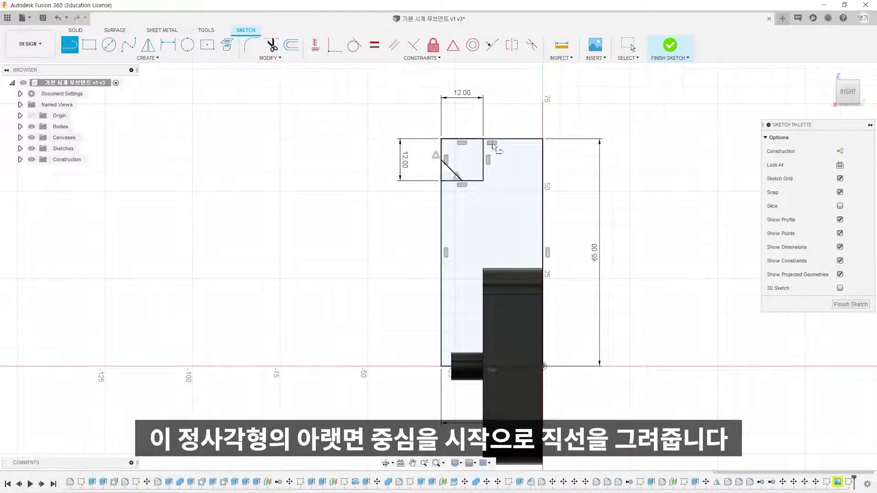
{"action": "left_click", "coordinate": [462, 182]}
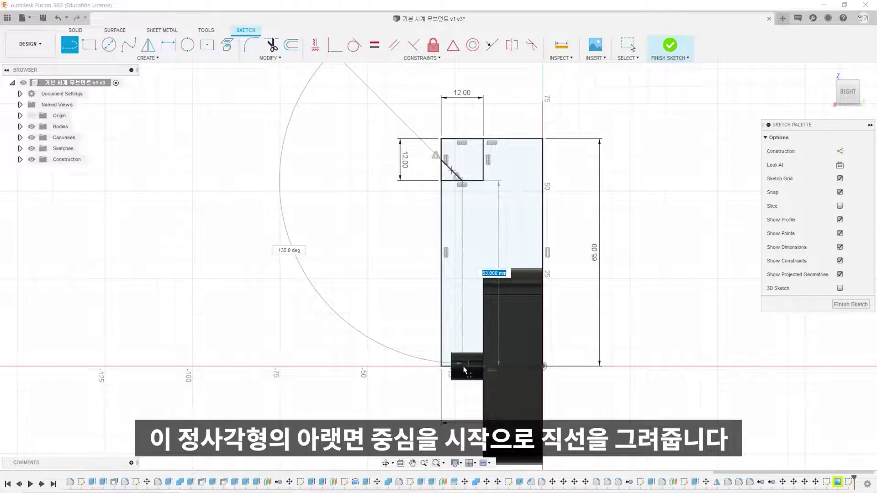
{"action": "double_click", "coordinate": [462, 366]}
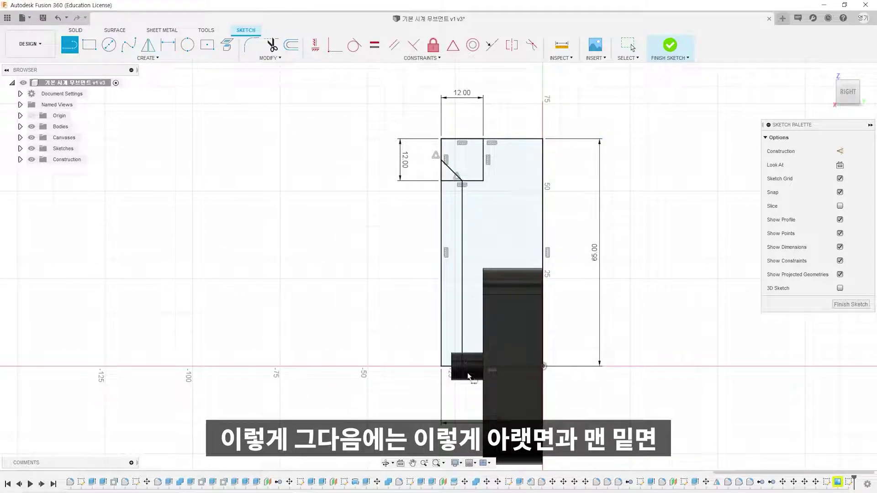
Hide Body4 and trim the outer strip beside the vertical line, the cut-off square corner and the square's inner edges, leaving one stepped profile
{"action": "left_click", "coordinate": [20, 126]}
{"action": "left_click", "coordinate": [43, 138]}
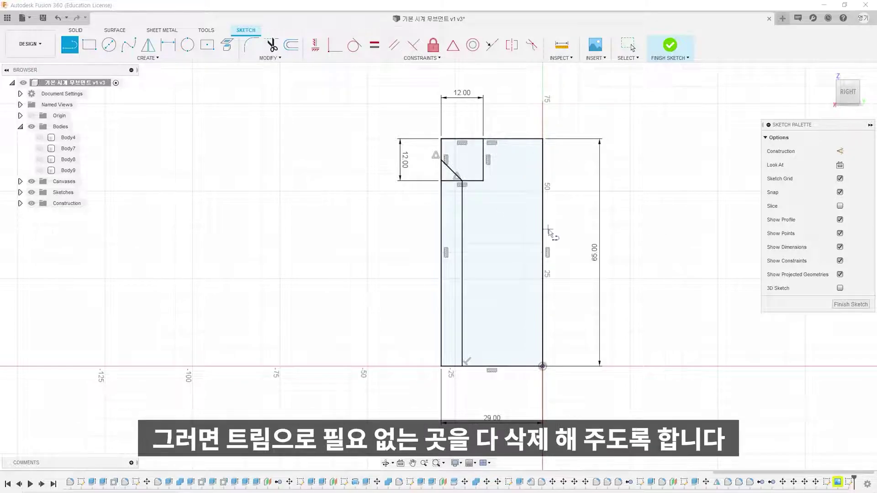
{"action": "left_click", "coordinate": [269, 58]}
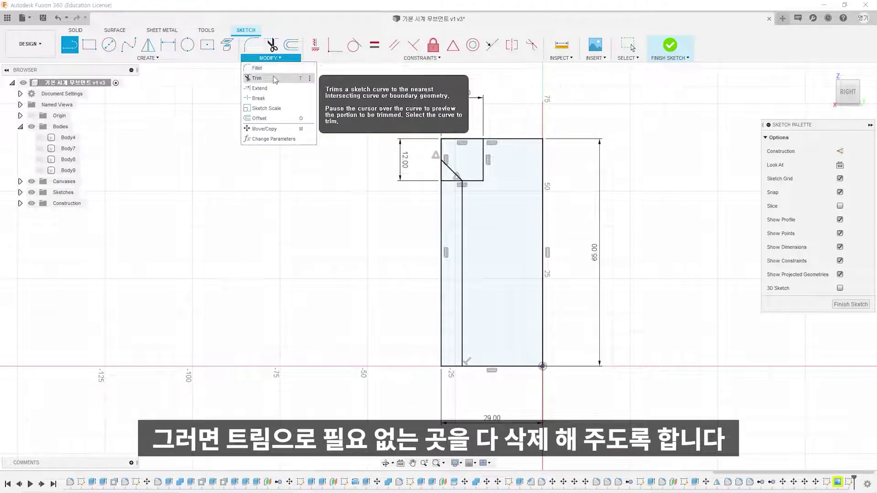
{"action": "left_click", "coordinate": [275, 79]}
{"action": "left_click", "coordinate": [441, 181]}
{"action": "left_click", "coordinate": [442, 220]}
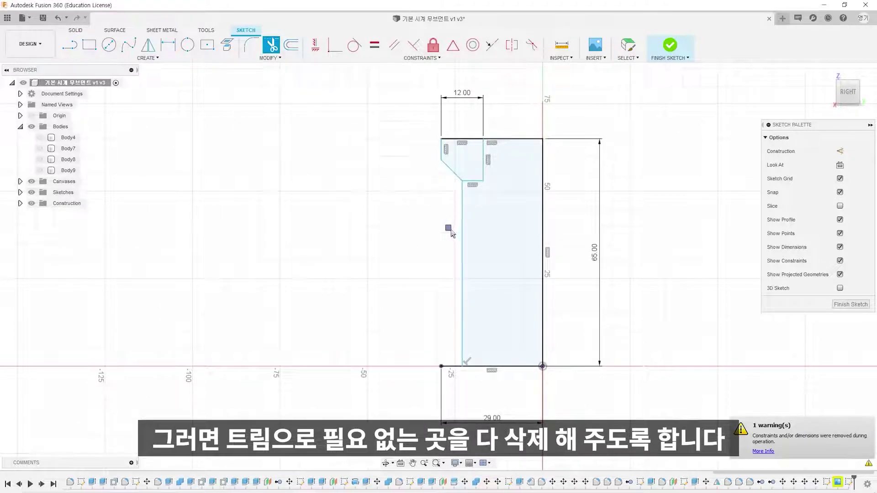
{"action": "left_click", "coordinate": [452, 367]}
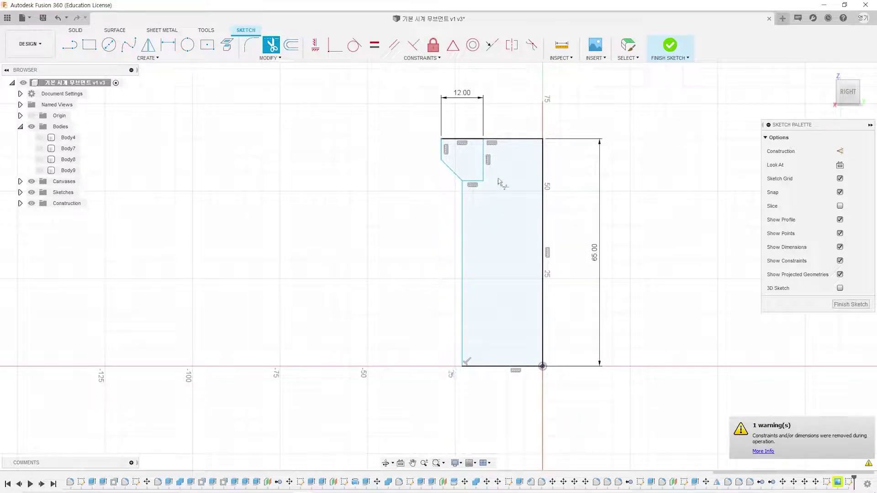
{"action": "left_click", "coordinate": [483, 185]}
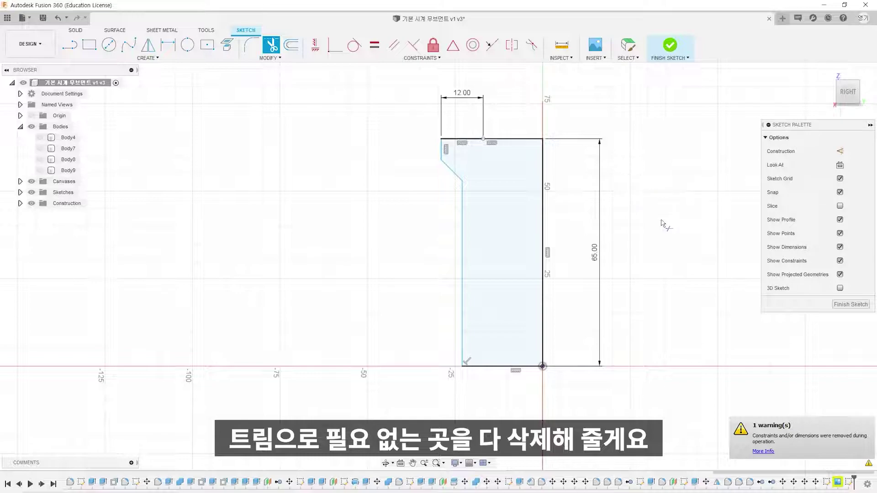
Finish the sketch and revolve the stepped profile 360 degrees around its bottom edge as a new body
{"action": "left_click", "coordinate": [672, 45]}
{"action": "mouse_move", "coordinate": [578, 131]}
{"action": "middle_mouse_down", "text": "shift"}
{"action": "mouse_move", "coordinate": [599, 133]}
{"action": "mouse_move", "coordinate": [576, 131]}
{"action": "middle_mouse_up", "text": "shift"}
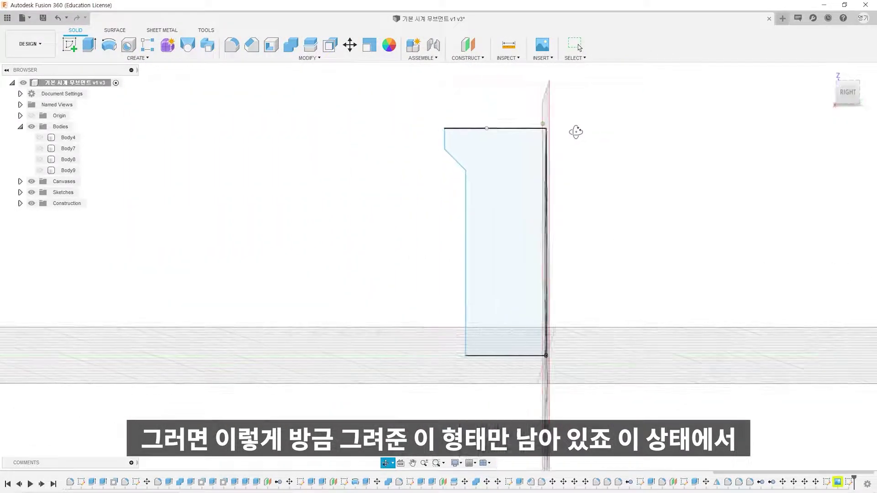
{"action": "key", "text": "Escape"}
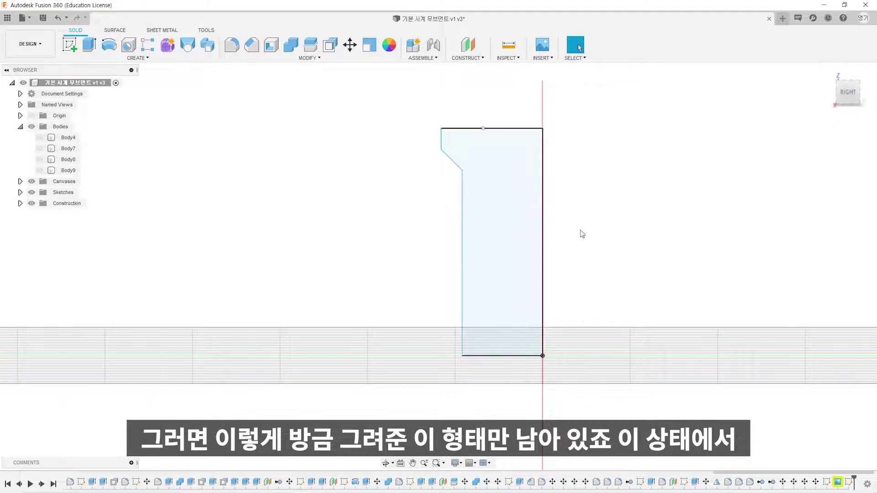
{"action": "left_click", "coordinate": [852, 94]}
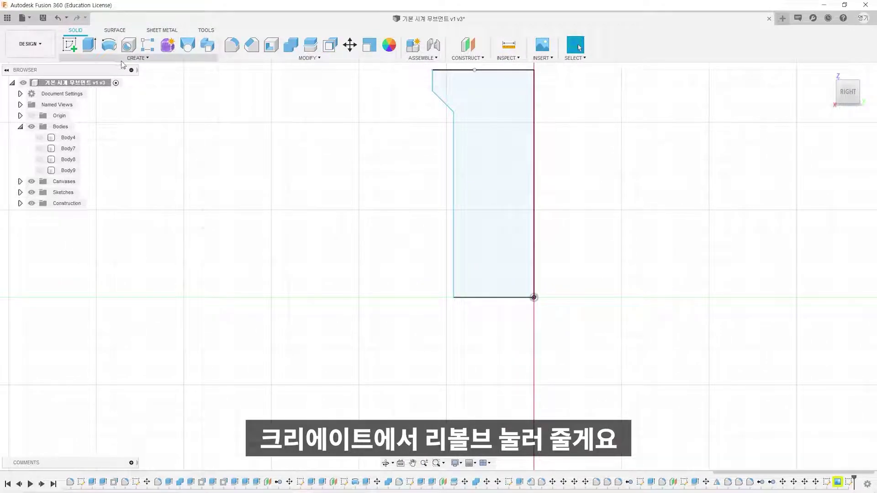
{"action": "left_click", "coordinate": [137, 58]}
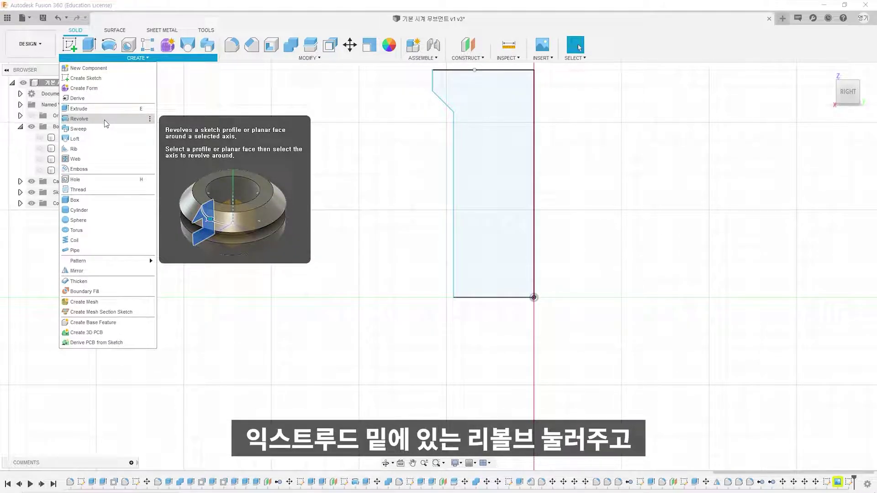
{"action": "left_click", "coordinate": [79, 119]}
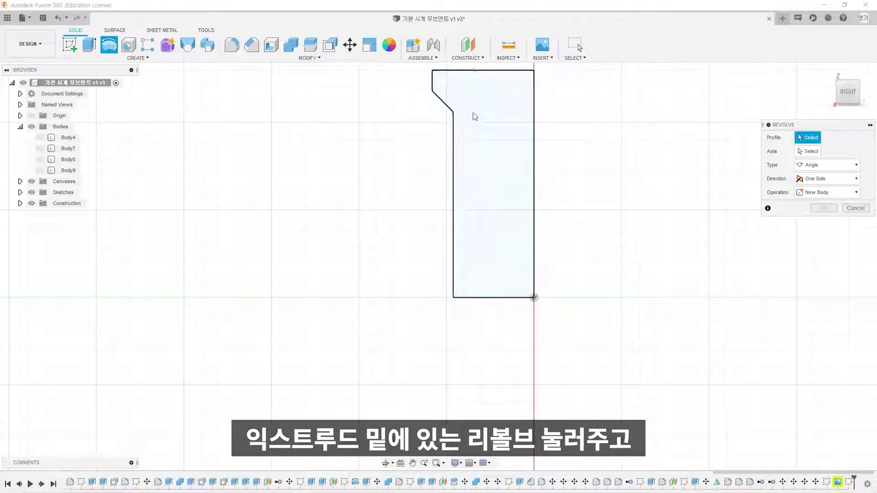
{"action": "left_click", "coordinate": [501, 117]}
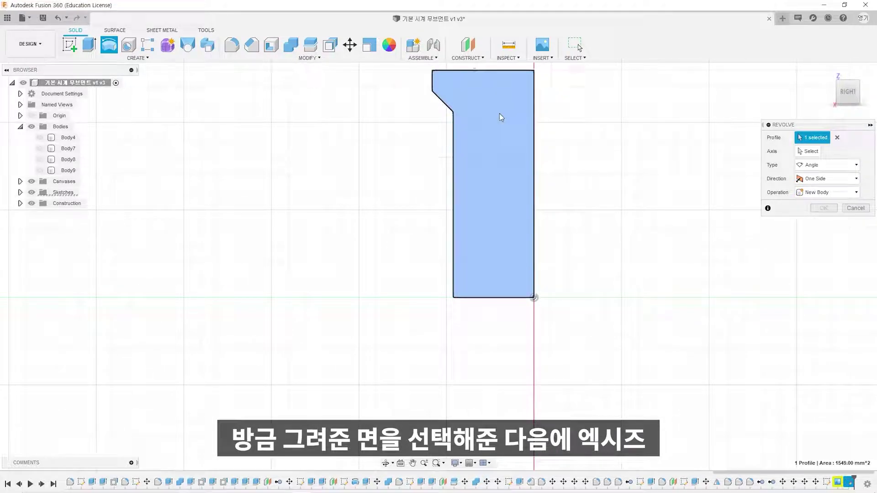
{"action": "left_click", "coordinate": [811, 151]}
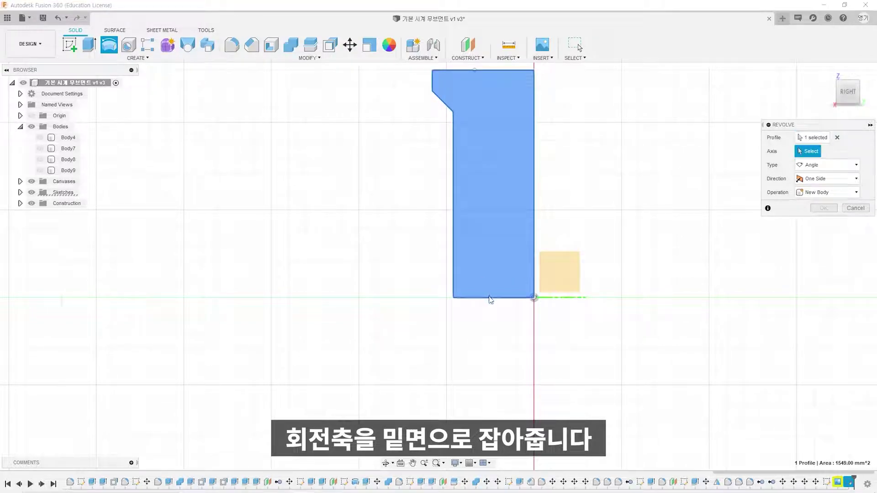
{"action": "left_click", "coordinate": [489, 298]}
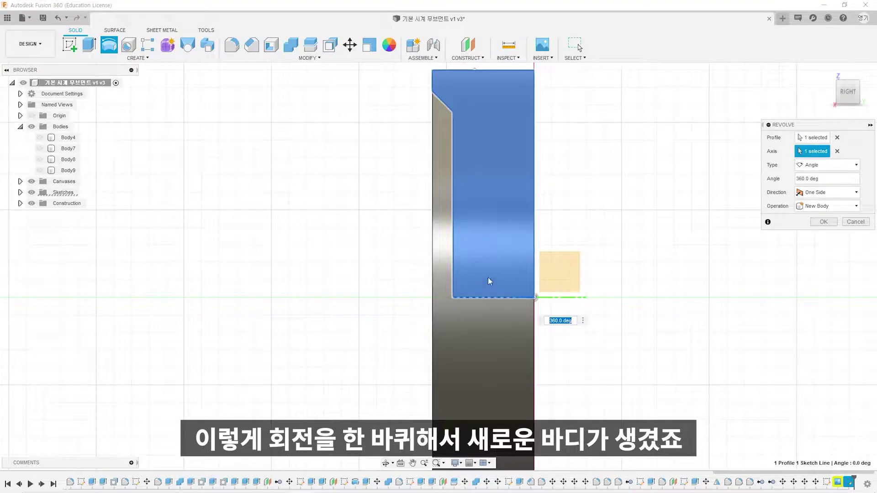
{"action": "middle_click_drag", "start_coordinate": [488, 279], "coordinate": [521, 270], "text": "shift"}
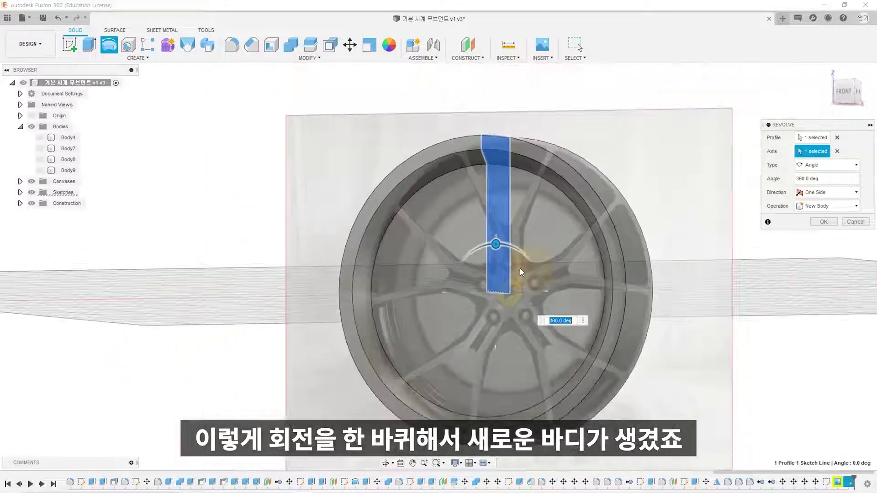
{"action": "scroll", "coordinate": [518, 270], "scroll_direction": "up", "scroll_amount": 5}
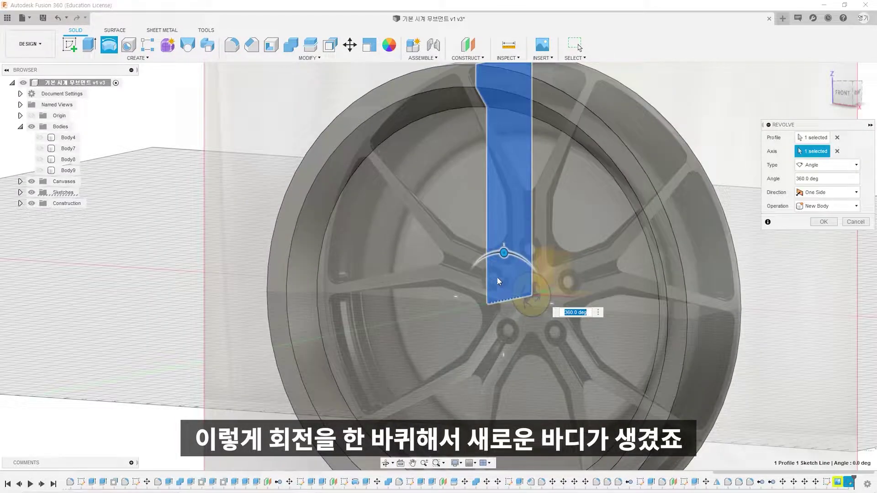
{"action": "left_click", "coordinate": [823, 222]}
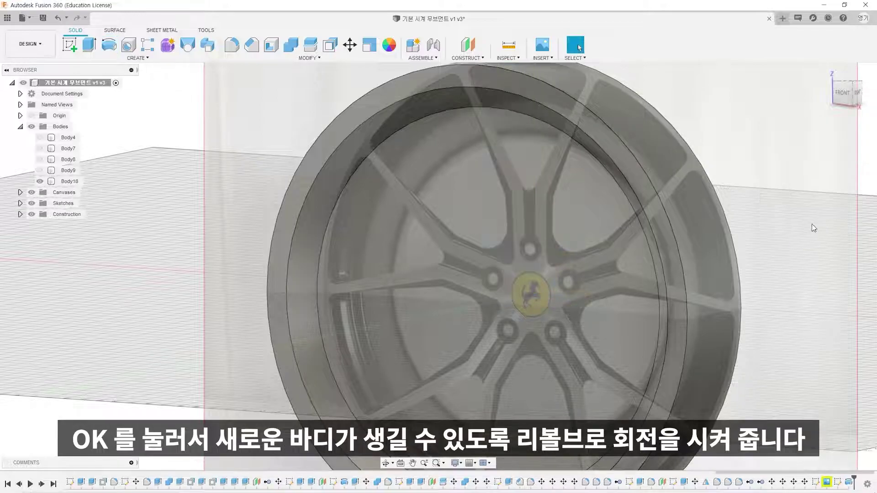
Show the clock movement body, Body4, inside the revolved wheel
{"action": "scroll", "coordinate": [530, 294], "scroll_direction": "down", "scroll_amount": 5}
{"action": "middle_click_drag", "start_coordinate": [612, 250], "coordinate": [601, 314], "text": "shift"}
{"action": "middle_click_drag", "start_coordinate": [731, 333], "coordinate": [611, 239], "text": "shift"}
{"action": "left_click", "coordinate": [42, 171]}
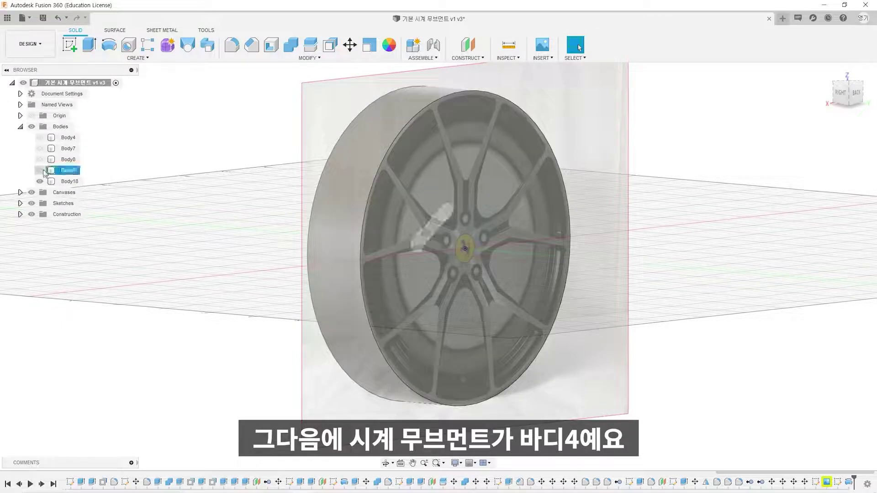
{"action": "left_click", "coordinate": [45, 137]}
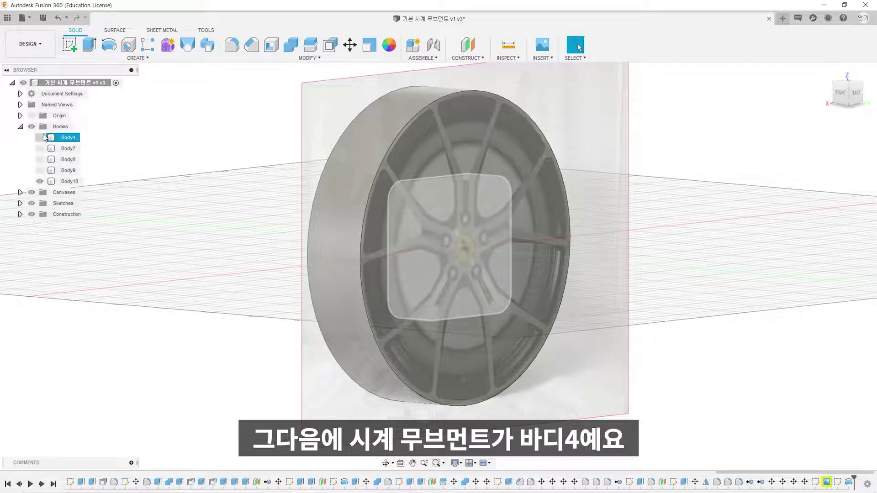
{"action": "left_click", "coordinate": [39, 137]}
Duplicate the movement body Body4 in place, hide the original and start the Combine command
{"action": "middle_click_drag", "start_coordinate": [43, 138], "coordinate": [174, 182], "text": "shift"}
{"action": "left_click", "coordinate": [93, 140]}
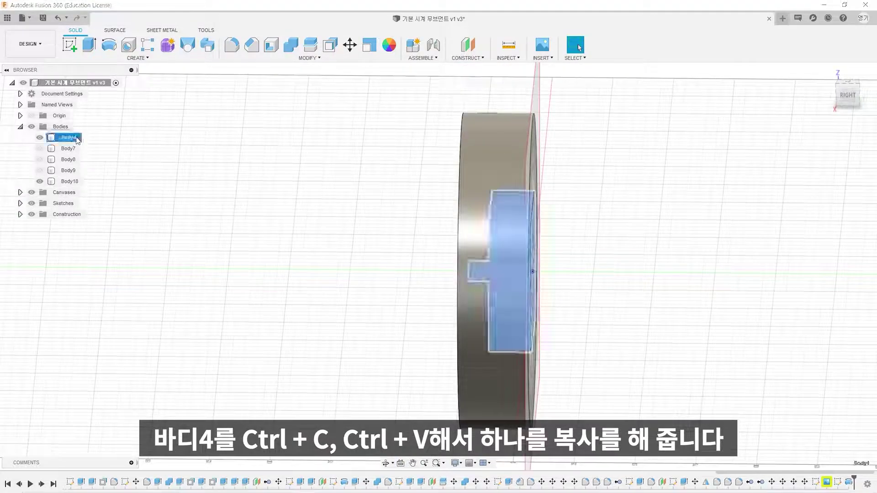
{"action": "key", "text": "ctrl+c"}
{"action": "key", "text": "ctrl+v"}
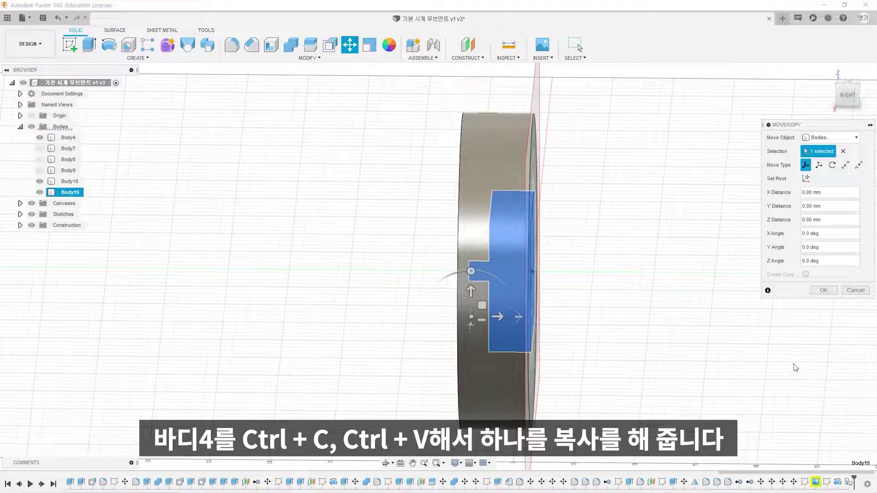
{"action": "left_click", "coordinate": [823, 290]}
{"action": "middle_click_drag", "start_coordinate": [787, 299], "coordinate": [601, 294], "text": "shift"}
{"action": "key", "text": "Escape"}
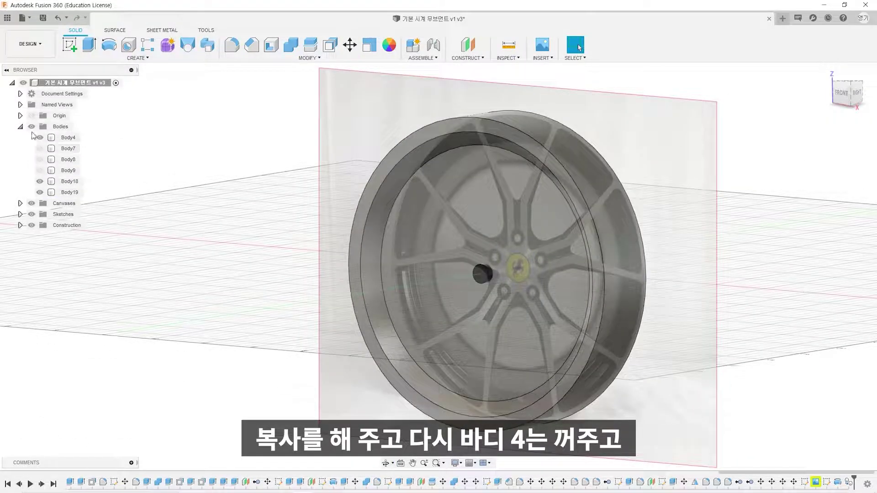
{"action": "left_click", "coordinate": [41, 138]}
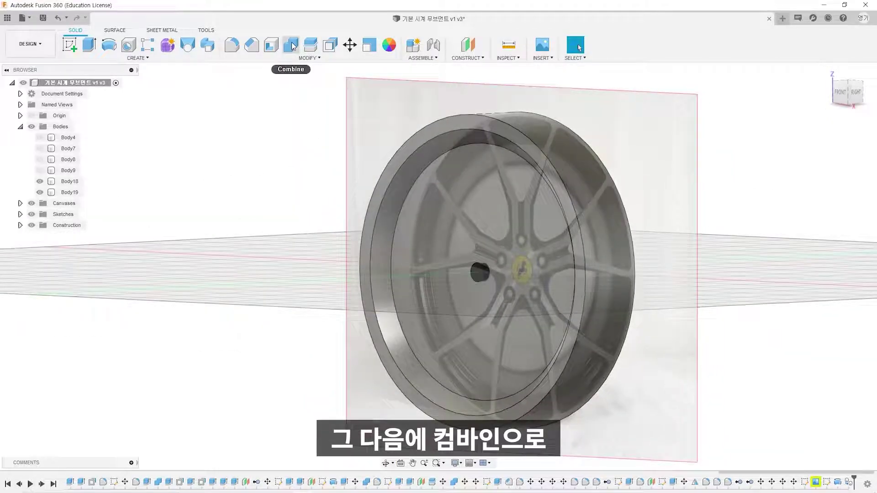
{"action": "left_click", "coordinate": [292, 46]}
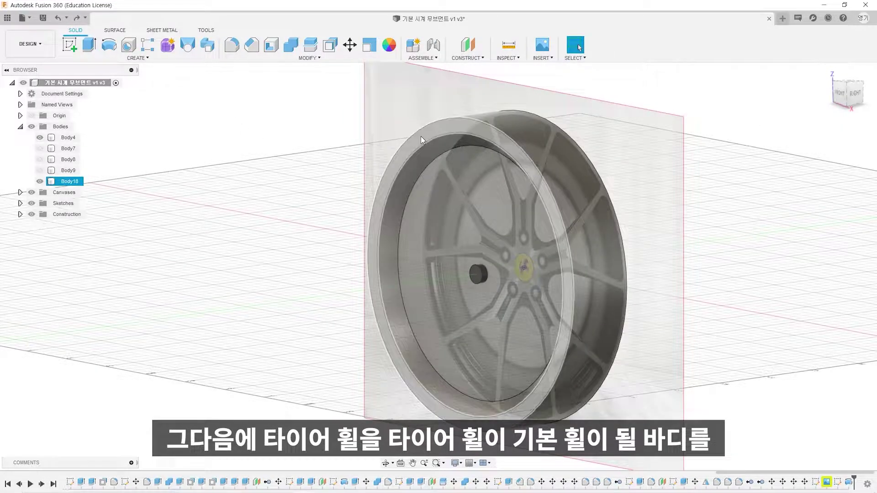
Hide the revolved wheel body, Body18
{"action": "left_click", "coordinate": [42, 183]}
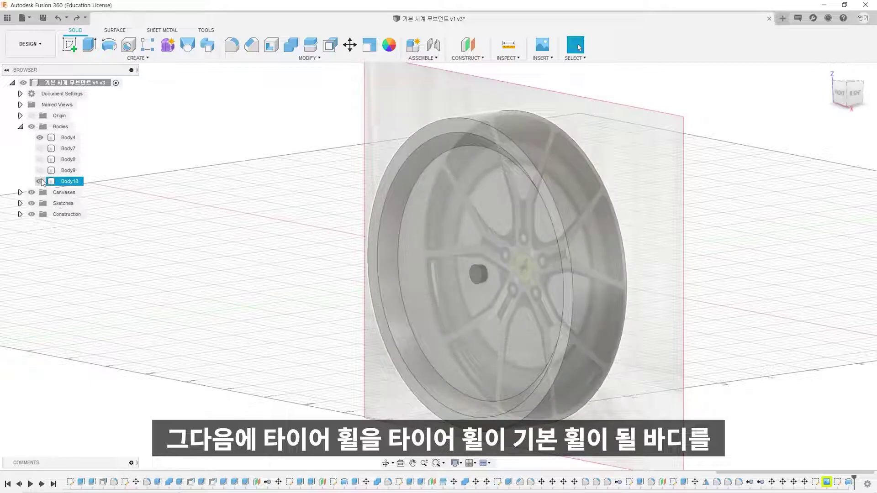
{"action": "left_click", "coordinate": [245, 325]}
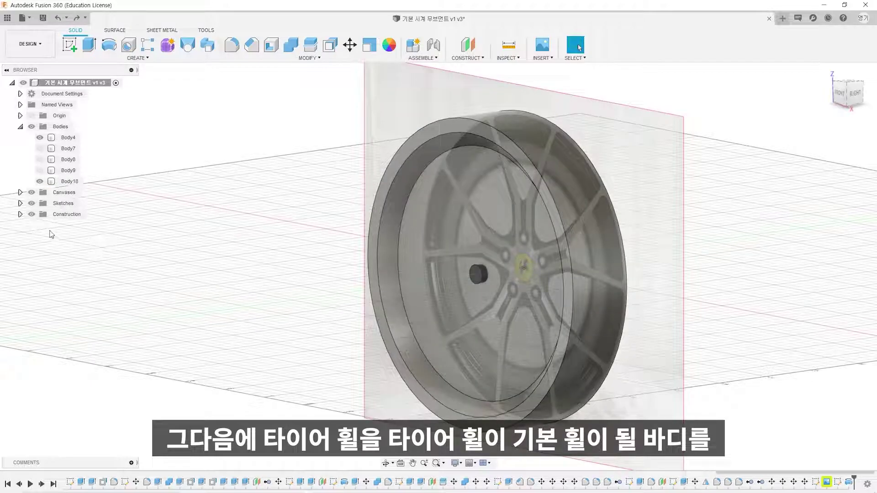
{"action": "left_click", "coordinate": [37, 159]}
{"action": "left_click", "coordinate": [39, 159]}
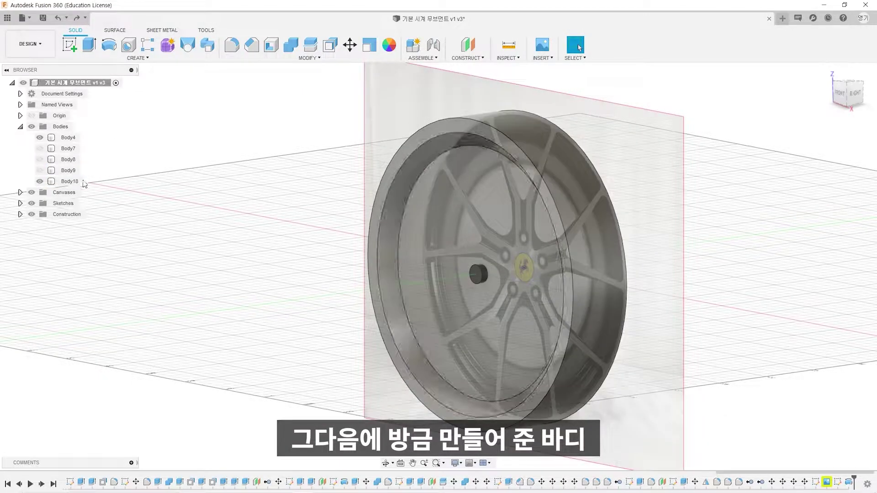
{"action": "left_click", "coordinate": [72, 181]}
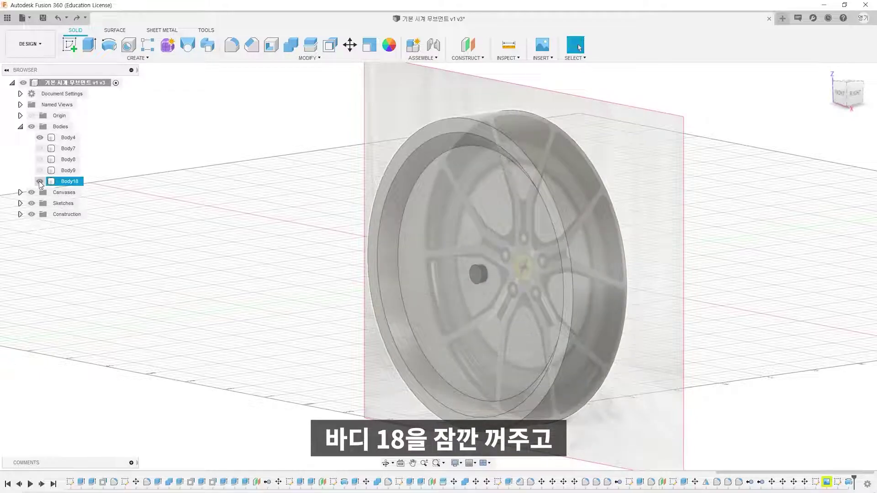
{"action": "left_click", "coordinate": [40, 182]}
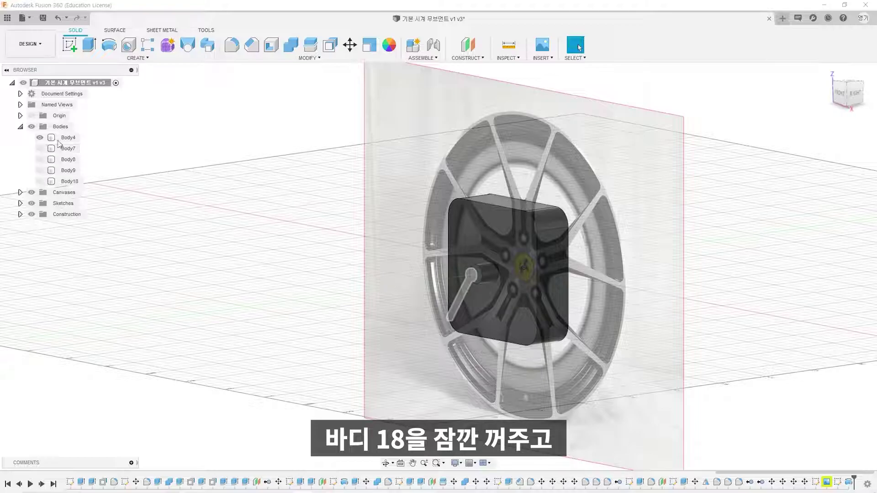
Paste a copy of the movement body Body4 at the same position and hide the original
{"action": "left_click", "coordinate": [64, 138]}
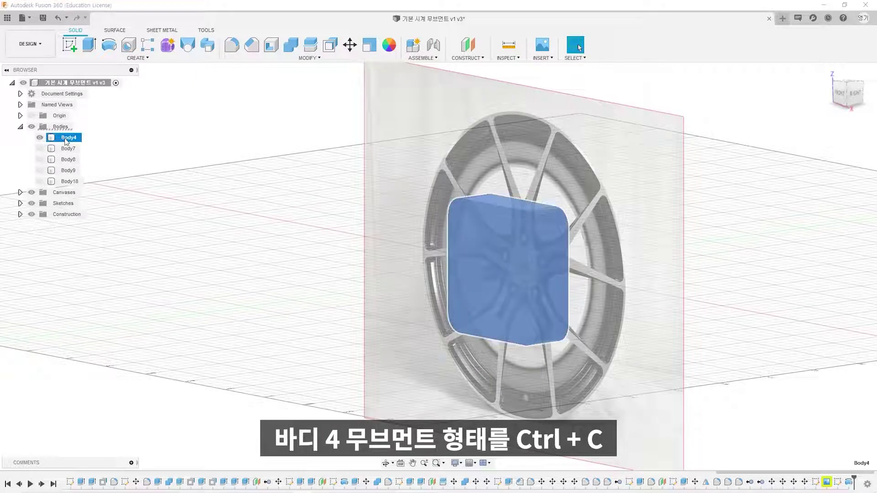
{"action": "key", "text": "ctrl+c"}
{"action": "key", "text": "ctrl+v"}
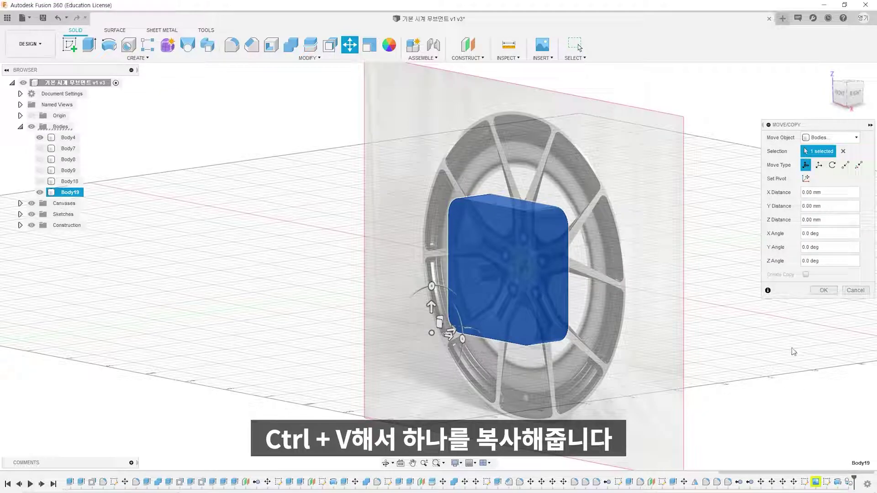
{"action": "left_click", "coordinate": [824, 290]}
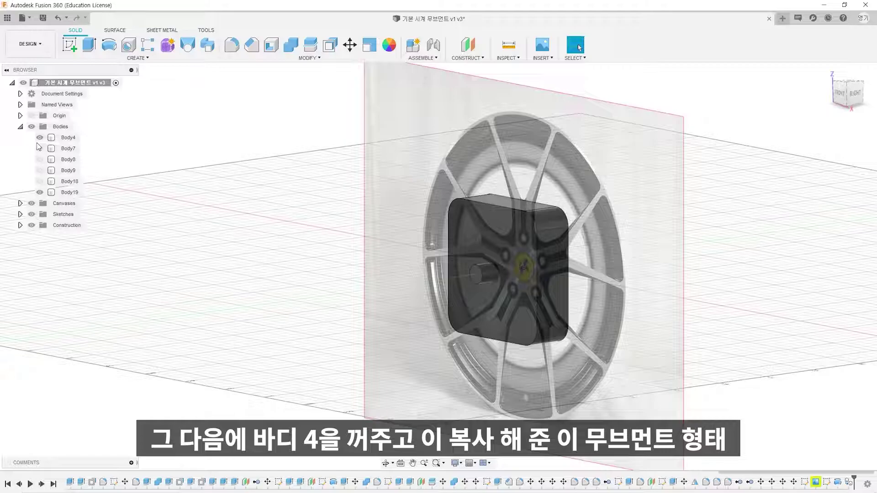
Extrude the rear face profile of the copied movement 5 mm outward, joined to the copy
{"action": "mouse_move", "coordinate": [577, 297]}
{"action": "middle_mouse_down", "text": "shift"}
{"action": "mouse_move", "coordinate": [744, 348]}
{"action": "mouse_move", "coordinate": [671, 345]}
{"action": "middle_mouse_up", "text": "shift"}
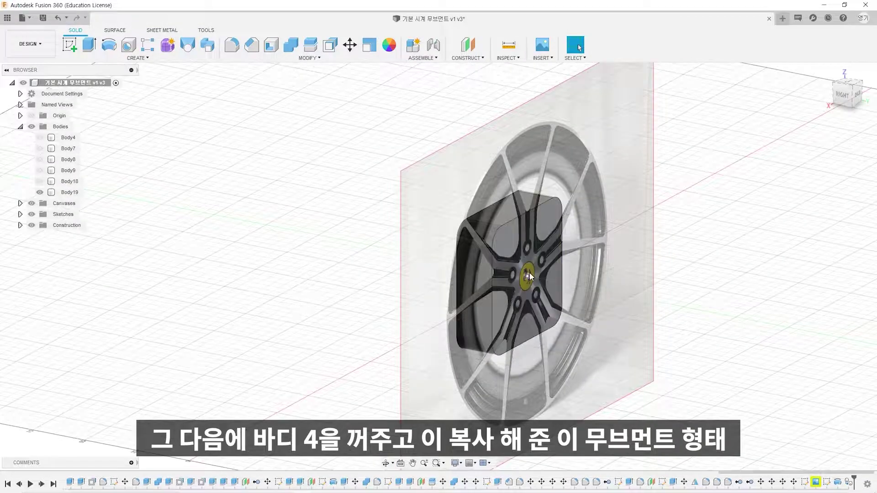
{"action": "left_click", "coordinate": [542, 256]}
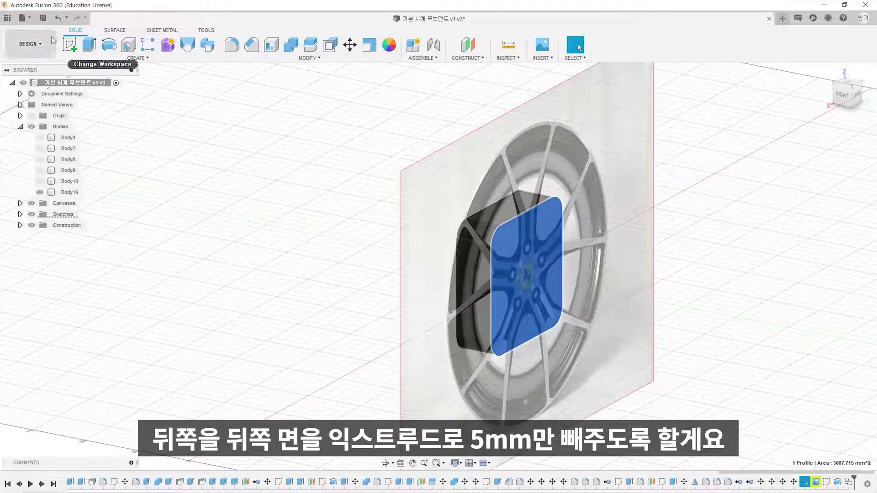
{"action": "left_click", "coordinate": [90, 47]}
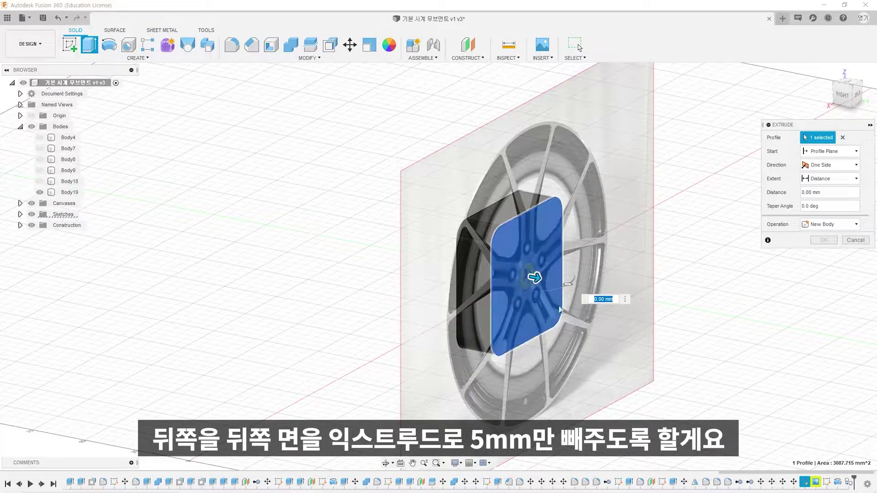
{"action": "left_click_drag", "start_coordinate": [538, 279], "coordinate": [548, 284]}
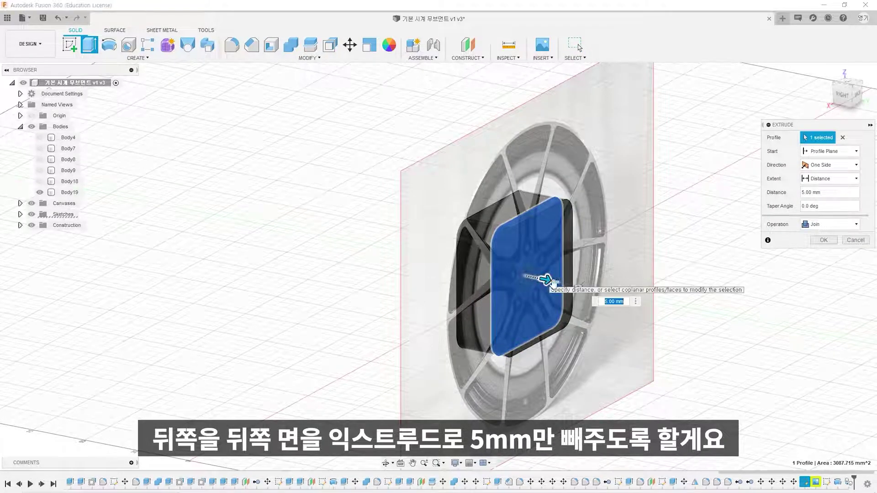
{"action": "left_click", "coordinate": [815, 242]}
Show Body18 and use Combine with the Cut operation to subtract the movement copy Body19 from it
{"action": "middle_click_drag", "start_coordinate": [746, 234], "coordinate": [647, 221], "text": "shift"}
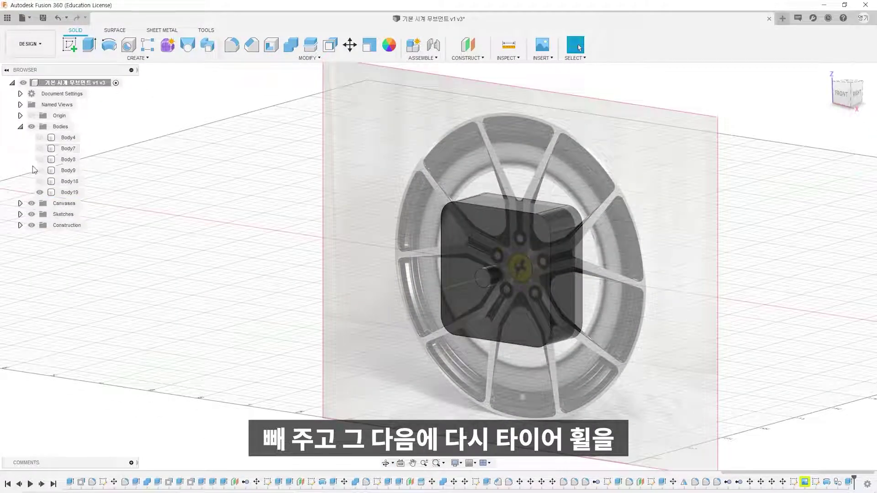
{"action": "left_click", "coordinate": [39, 181]}
{"action": "middle_click_drag", "start_coordinate": [264, 156], "coordinate": [313, 124], "text": "shift"}
{"action": "left_click", "coordinate": [292, 48]}
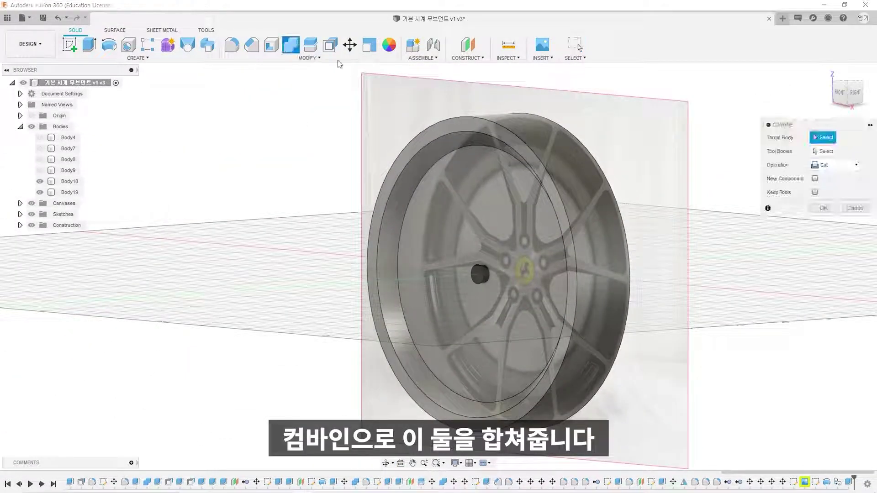
{"action": "left_click", "coordinate": [511, 128]}
{"action": "middle_click_drag", "start_coordinate": [511, 127], "coordinate": [541, 249], "text": "shift"}
{"action": "left_click", "coordinate": [543, 253]}
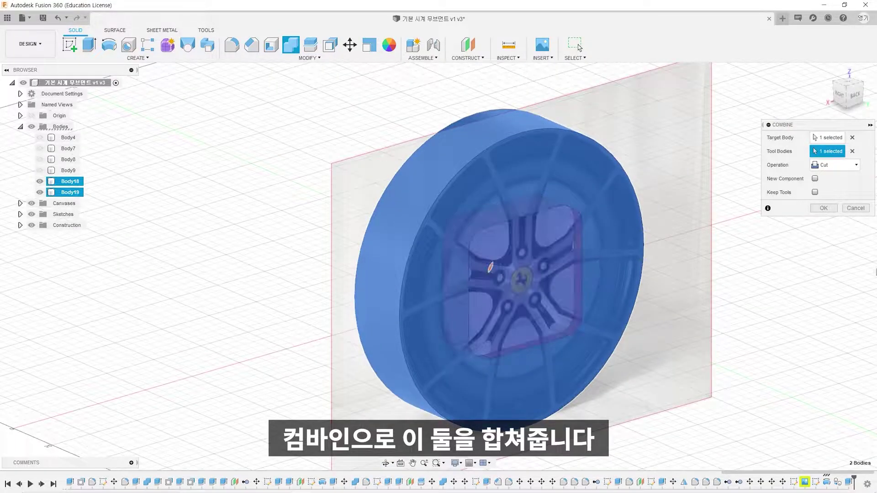
{"action": "left_click", "coordinate": [833, 208]}
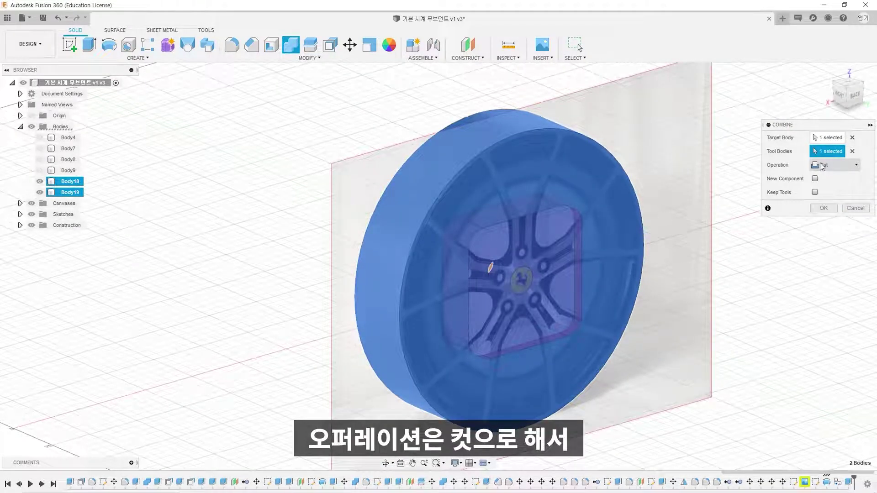
{"action": "left_click", "coordinate": [823, 208]}
{"action": "middle_click_drag", "start_coordinate": [718, 206], "coordinate": [673, 192], "text": "shift"}
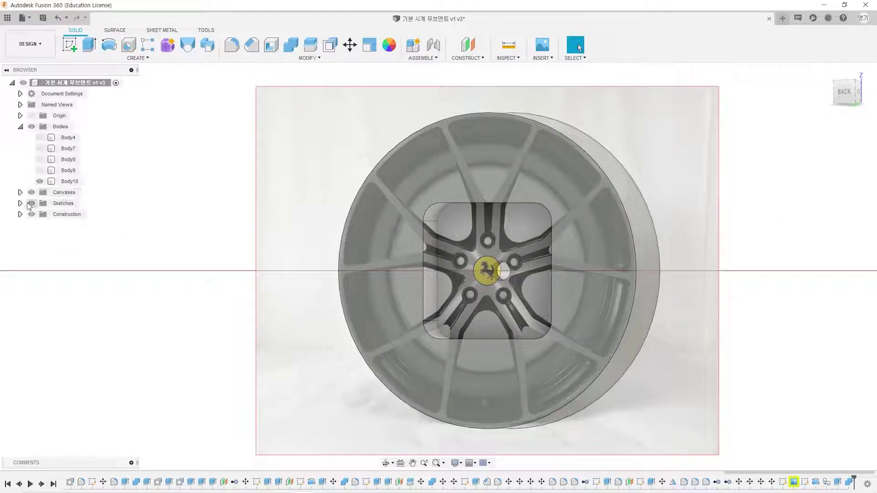
Hide the canvases and start Offset Face for the square pocket in the back of Body18
{"action": "left_click", "coordinate": [31, 194]}
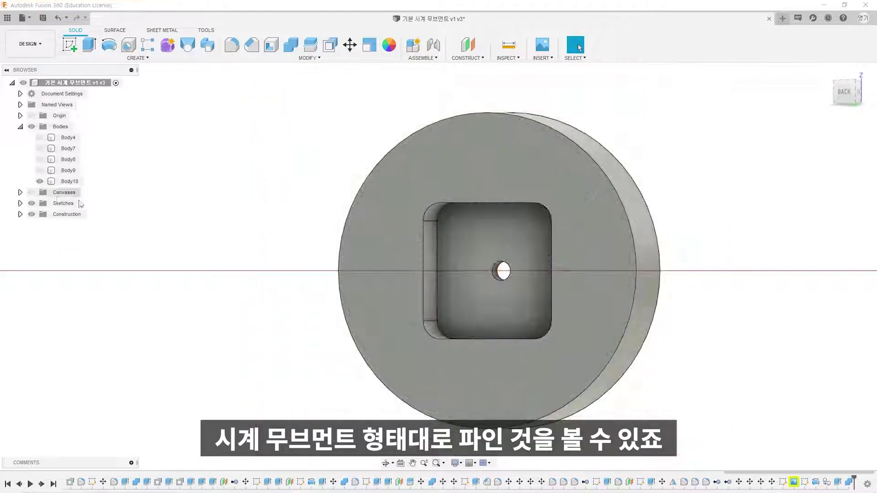
{"action": "middle_click_drag", "start_coordinate": [525, 245], "coordinate": [397, 250], "text": "shift"}
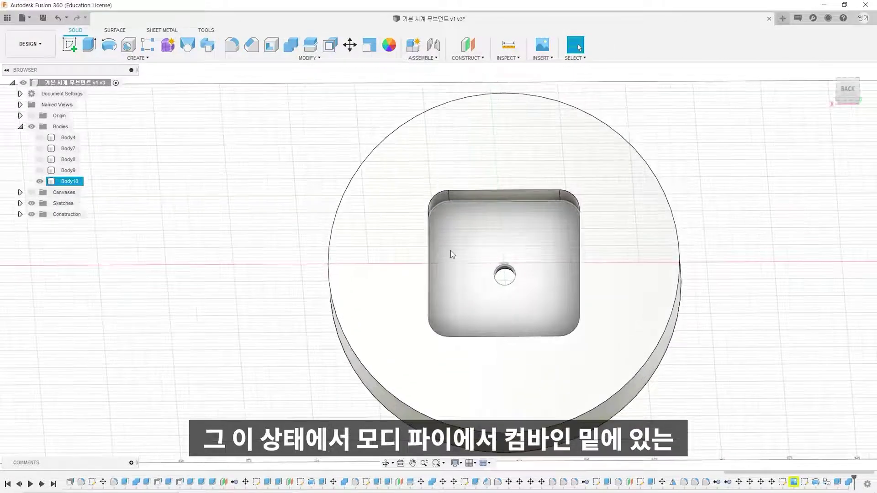
{"action": "left_click", "coordinate": [370, 131]}
{"action": "left_click", "coordinate": [317, 58]}
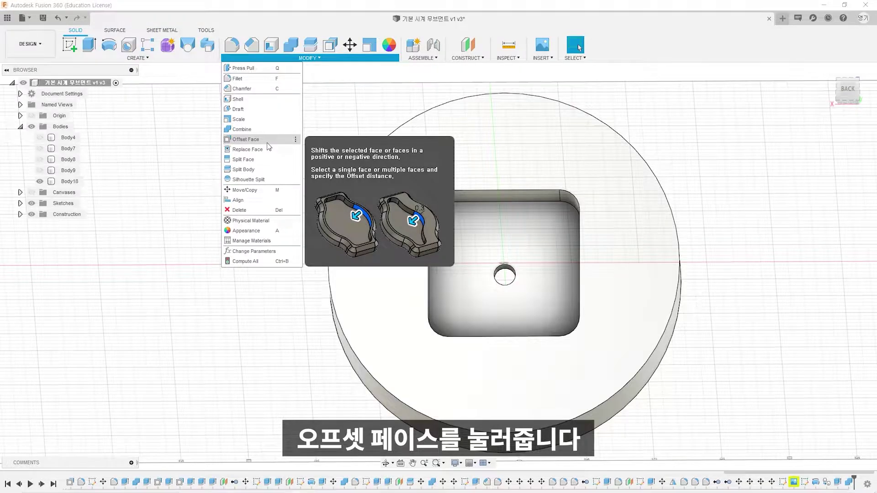
{"action": "left_click", "coordinate": [245, 140]}
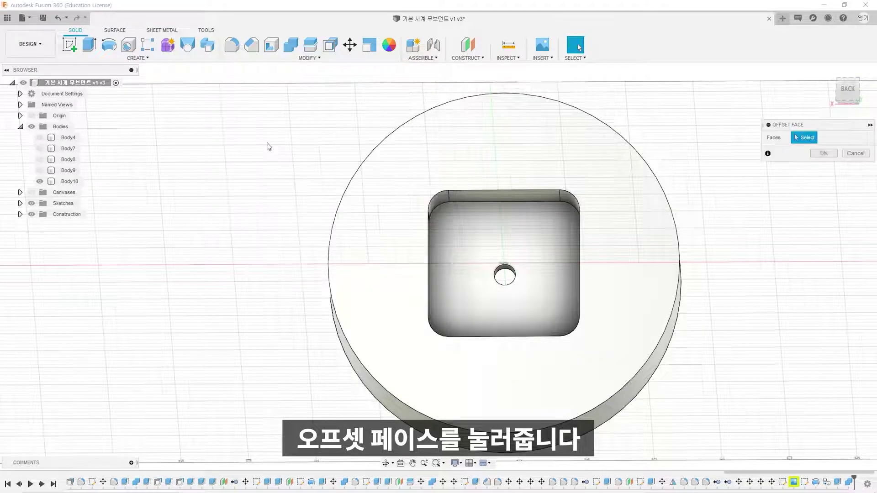
{"action": "middle_click_drag", "start_coordinate": [411, 221], "coordinate": [433, 264], "text": "shift"}
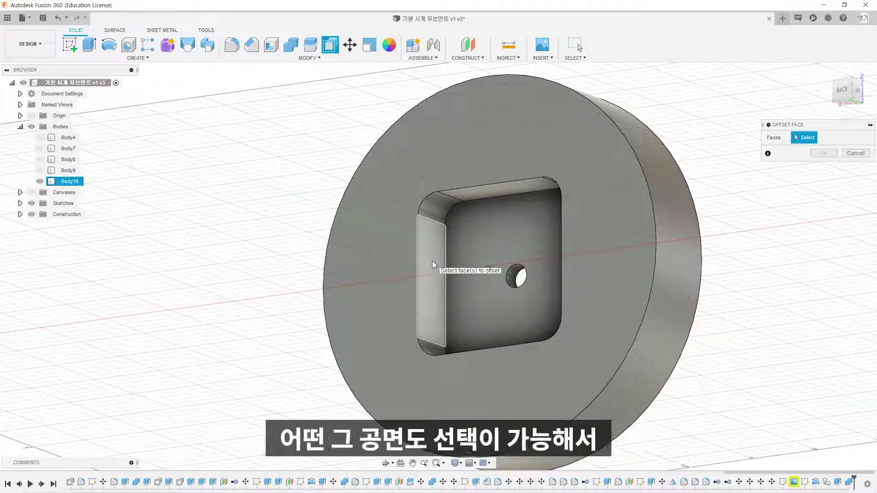
Try a 5 mm face offset on one rounded corner of the pocket, and clear the face selection
{"action": "left_click", "coordinate": [432, 213]}
{"action": "mouse_move", "coordinate": [444, 222]}
{"action": "left_mouse_down"}
{"action": "mouse_move", "coordinate": [422, 217]}
{"action": "mouse_move", "coordinate": [475, 234]}
{"action": "mouse_move", "coordinate": [450, 229]}
{"action": "left_mouse_up"}
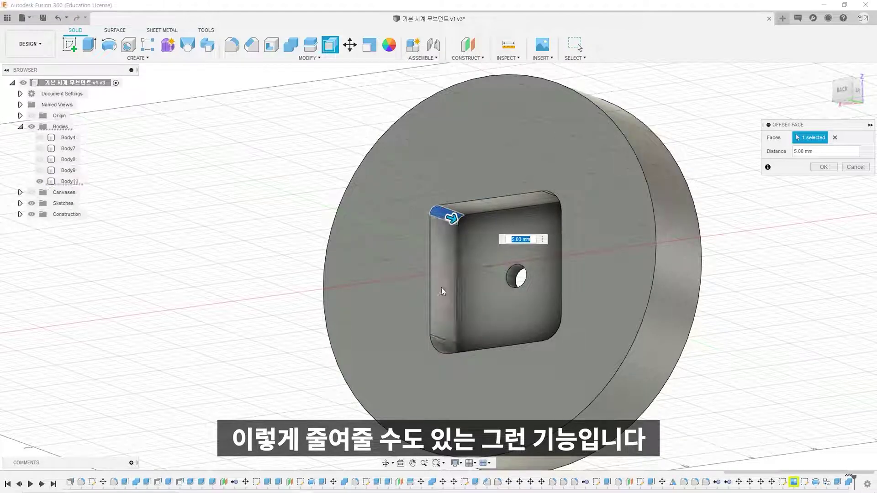
{"action": "left_click", "coordinate": [835, 138]}
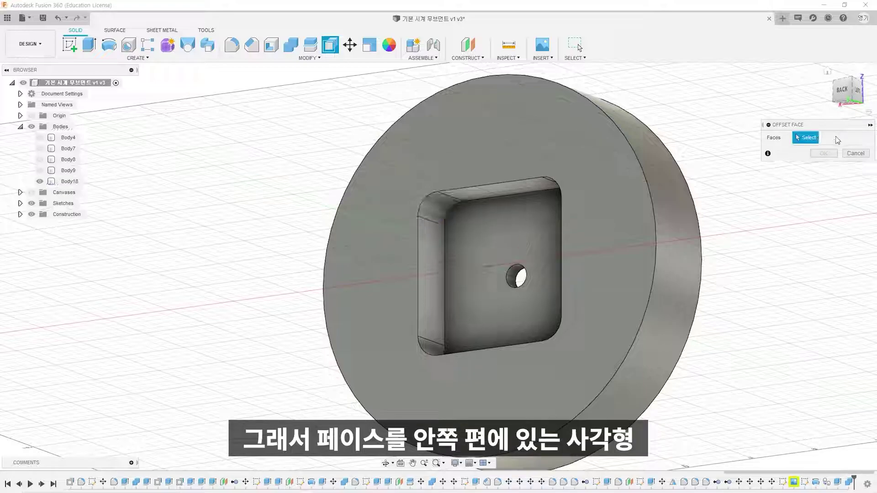
Offset the four straight side walls of the movement pocket by -0.2 mm as fitting tolerance
{"action": "left_click", "coordinate": [426, 259]}
{"action": "middle_click_drag", "start_coordinate": [459, 254], "coordinate": [382, 301], "text": "shift"}
{"action": "left_click", "coordinate": [486, 220]}
{"action": "left_click", "coordinate": [522, 278]}
{"action": "left_click", "coordinate": [484, 328]}
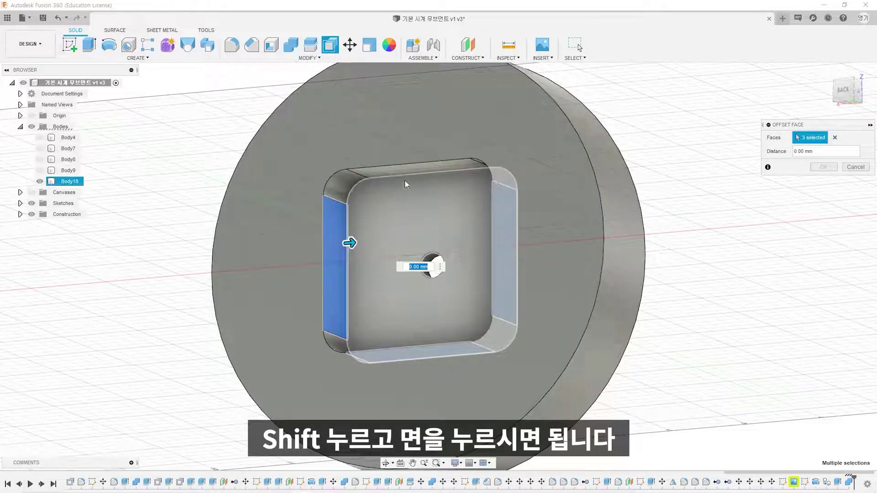
{"action": "left_click", "coordinate": [405, 183], "text": "shift"}
{"action": "middle_click_drag", "start_coordinate": [404, 182], "coordinate": [466, 250], "text": "shift"}
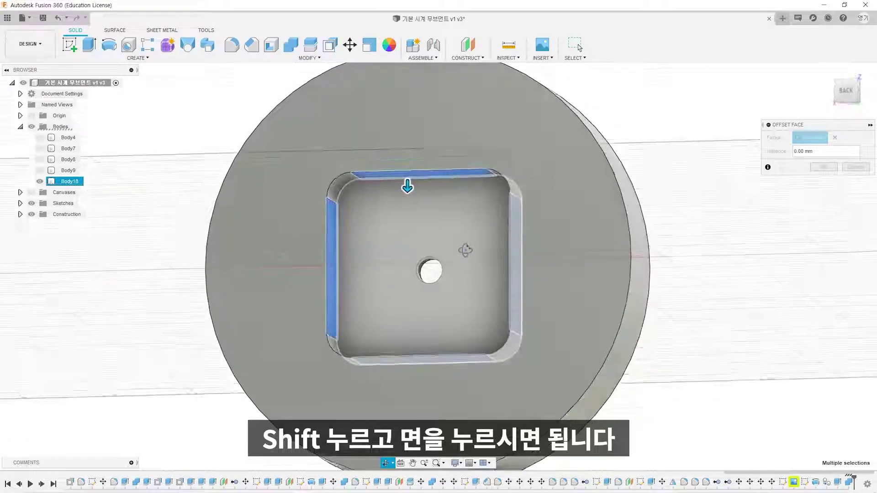
{"action": "scroll", "coordinate": [404, 183], "scroll_direction": "up", "scroll_amount": 8}
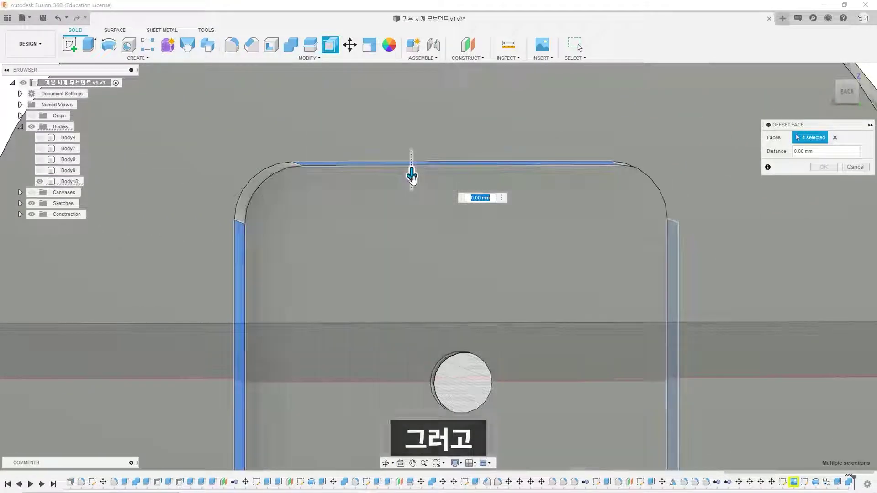
{"action": "type", "text": "-1"}
{"action": "key", "text": "Tab"}
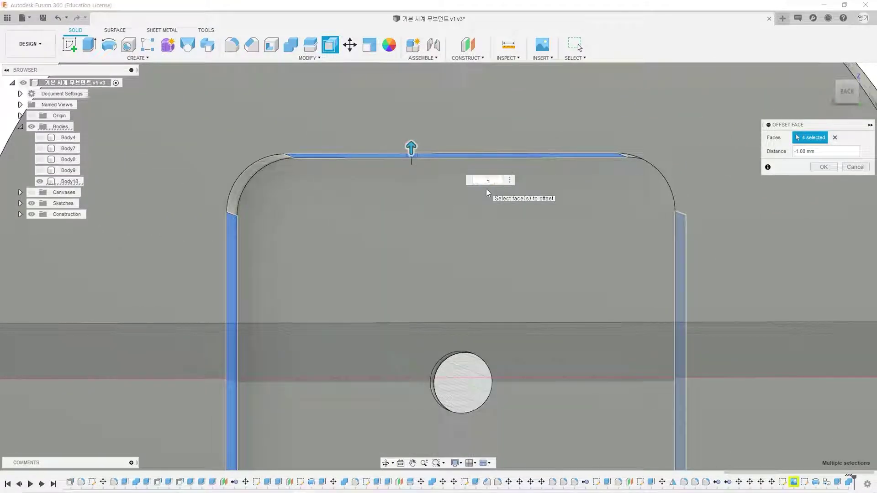
{"action": "type", "text": "-0.2"}
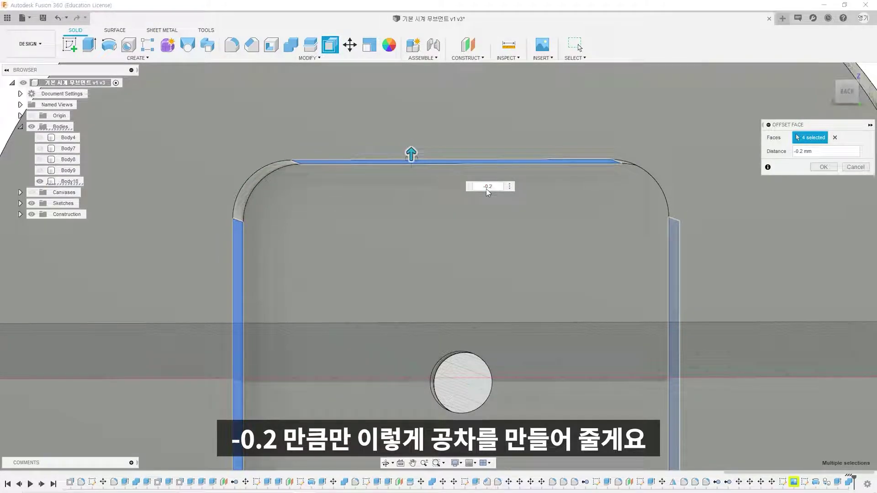
{"action": "key", "text": "Return"}
Show the movement body Body4 and examine the gap between it and the pocket walls
{"action": "scroll", "coordinate": [692, 240], "scroll_direction": "down", "scroll_amount": 6}
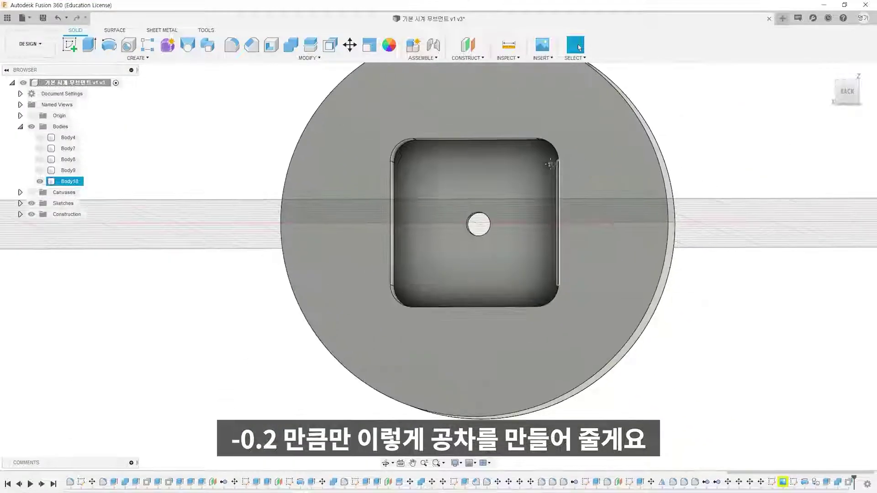
{"action": "middle_click_drag", "start_coordinate": [551, 165], "coordinate": [630, 179], "text": "shift"}
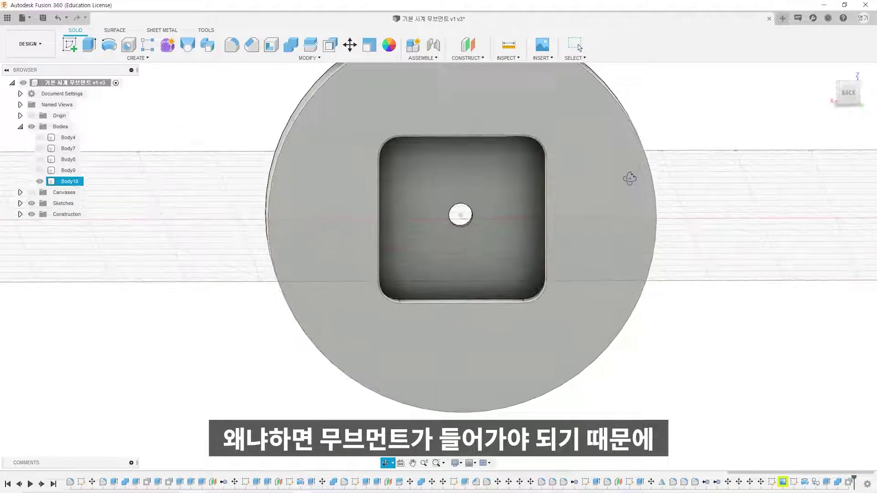
{"action": "left_click", "coordinate": [40, 171]}
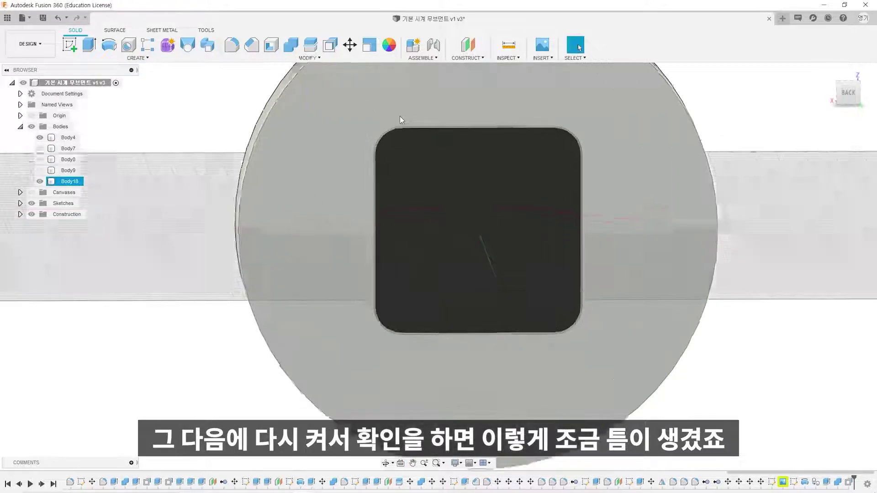
{"action": "scroll", "coordinate": [399, 116], "scroll_direction": "up", "scroll_amount": 5}
{"action": "scroll", "coordinate": [383, 140], "scroll_direction": "up", "scroll_amount": 3}
{"action": "middle_click_drag", "start_coordinate": [378, 131], "coordinate": [364, 104]}
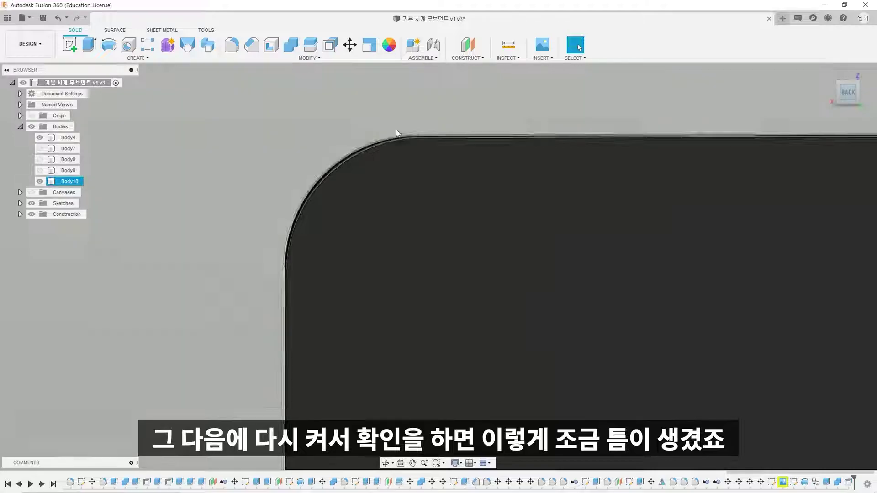
{"action": "scroll", "coordinate": [402, 147], "scroll_direction": "up", "scroll_amount": 4}
{"action": "scroll", "coordinate": [387, 132], "scroll_direction": "down", "scroll_amount": 8}
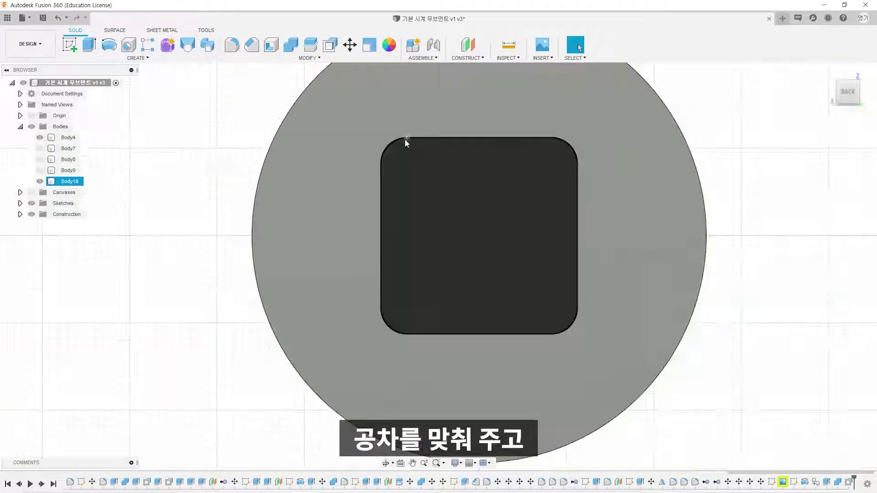
{"action": "scroll", "coordinate": [405, 139], "scroll_direction": "down", "scroll_amount": 3}
{"action": "middle_click_drag", "start_coordinate": [382, 164], "coordinate": [431, 226]}
{"action": "key", "text": "Escape"}
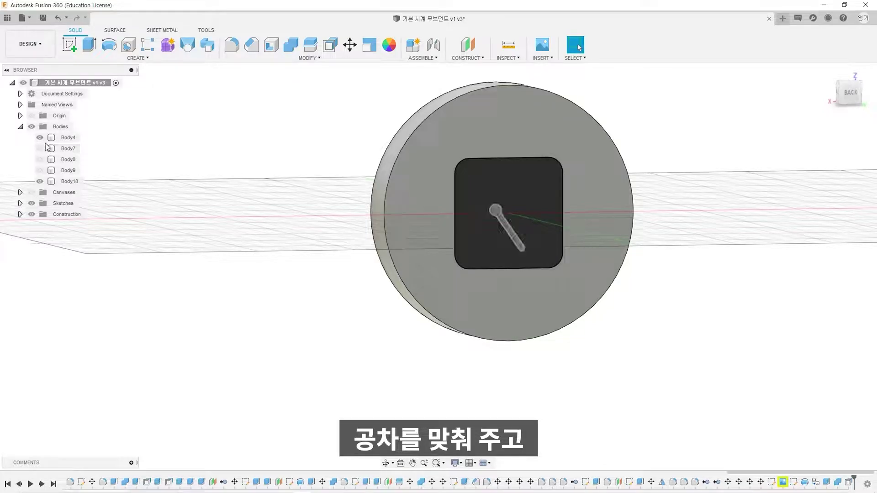
Hide the movement body Body4 so only the wheel body is shown
{"action": "left_click", "coordinate": [39, 137]}
{"action": "middle_click_drag", "start_coordinate": [306, 199], "coordinate": [316, 198], "text": "shift"}
{"action": "left_click", "coordinate": [383, 177]}
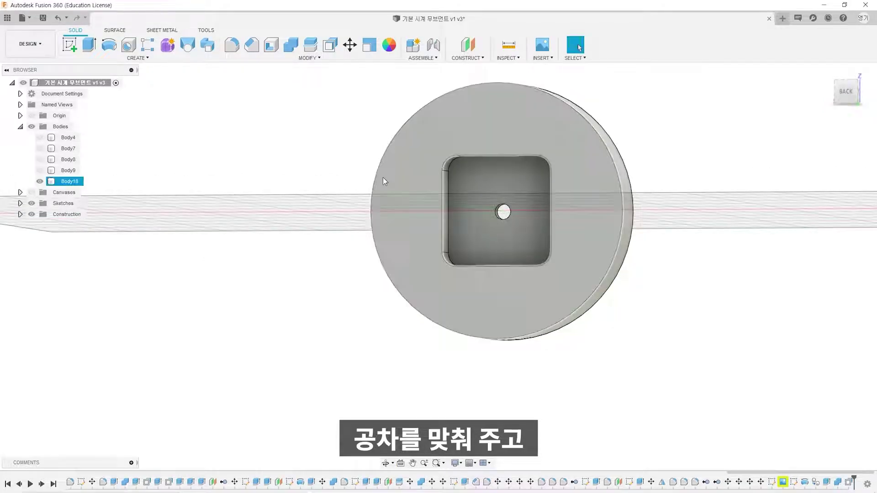
Create a new sketch on the flat outer rim face at the front of the wheel body
{"action": "scroll", "coordinate": [430, 201], "scroll_direction": "up", "scroll_amount": 3}
{"action": "middle_click_drag", "start_coordinate": [430, 201], "coordinate": [221, 237]}
{"action": "scroll", "coordinate": [280, 246], "scroll_direction": "down", "scroll_amount": 3}
{"action": "middle_click_drag", "start_coordinate": [280, 246], "coordinate": [514, 279], "text": "shift"}
{"action": "scroll", "coordinate": [514, 278], "scroll_direction": "down", "scroll_amount": 5}
{"action": "middle_click_drag", "start_coordinate": [559, 236], "coordinate": [505, 196], "text": "shift"}
{"action": "left_click", "coordinate": [433, 157]}
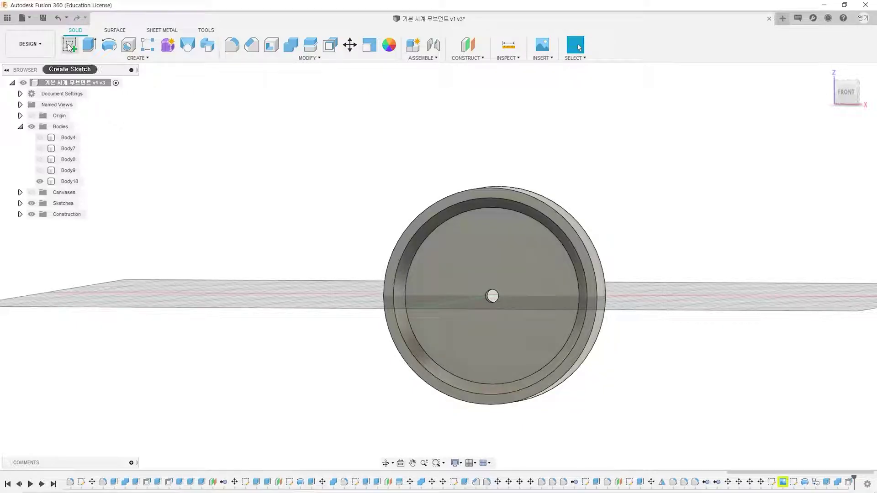
{"action": "left_click", "coordinate": [68, 43]}
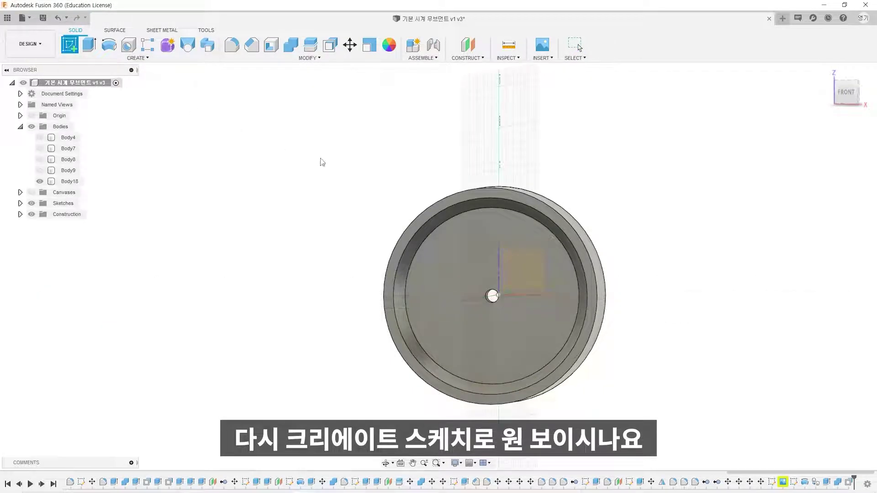
{"action": "scroll", "coordinate": [509, 227], "scroll_direction": "up", "scroll_amount": 2}
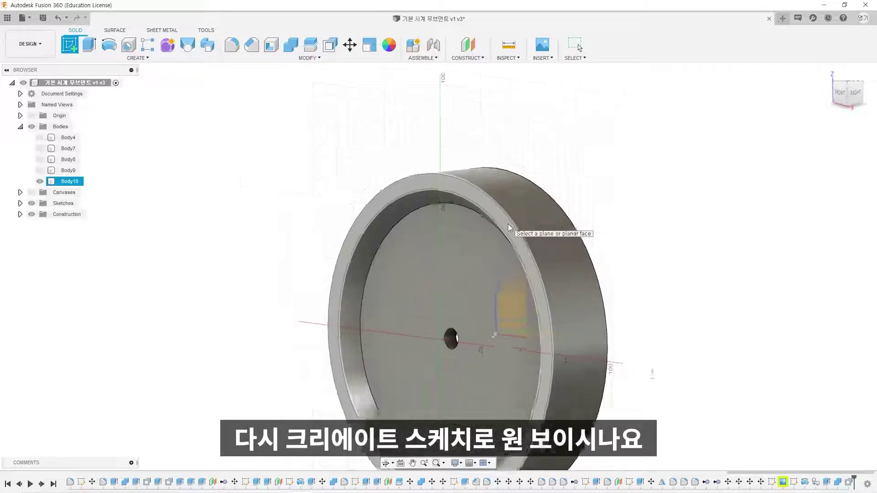
{"action": "middle_click_drag", "start_coordinate": [508, 228], "coordinate": [499, 206]}
{"action": "scroll", "coordinate": [495, 198], "scroll_direction": "up", "scroll_amount": 2}
{"action": "left_click", "coordinate": [413, 149]}
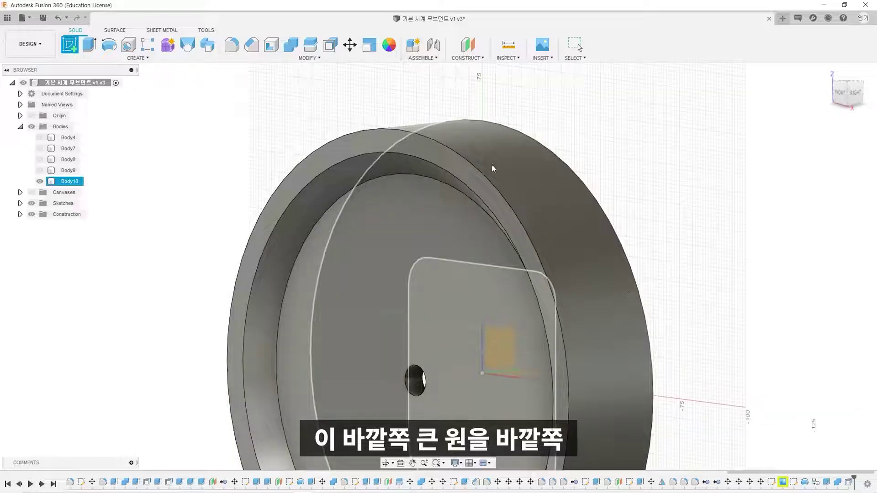
{"action": "left_click", "coordinate": [424, 140]}
{"action": "middle_click_drag", "start_coordinate": [424, 152], "coordinate": [439, 87]}
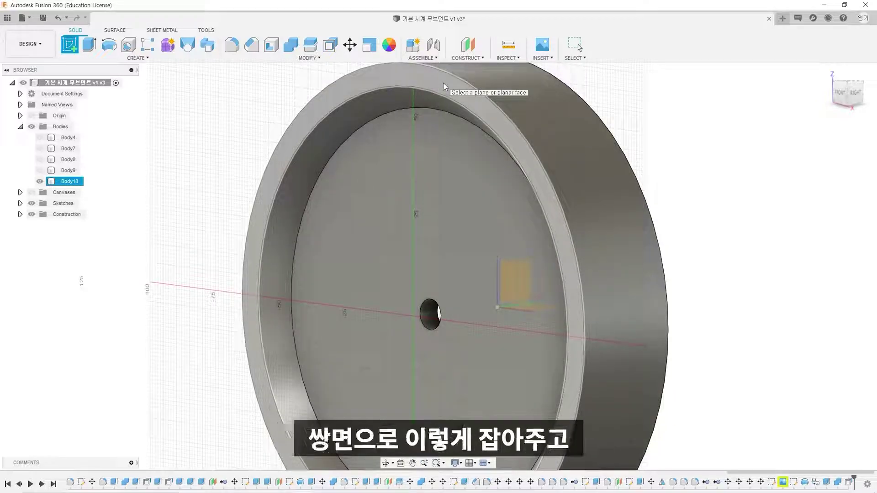
{"action": "left_click", "coordinate": [449, 86]}
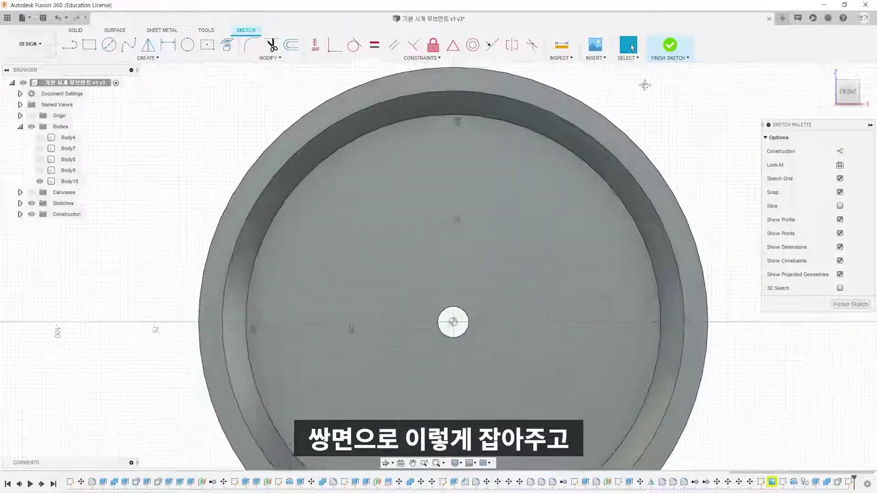
Show the canvases so the wheel photo can be used as reference for the front sketch
{"action": "scroll", "coordinate": [620, 240], "scroll_direction": "up", "scroll_amount": 3}
{"action": "scroll", "coordinate": [630, 228], "scroll_direction": "down", "scroll_amount": 5}
{"action": "middle_click_drag", "start_coordinate": [630, 227], "coordinate": [539, 167]}
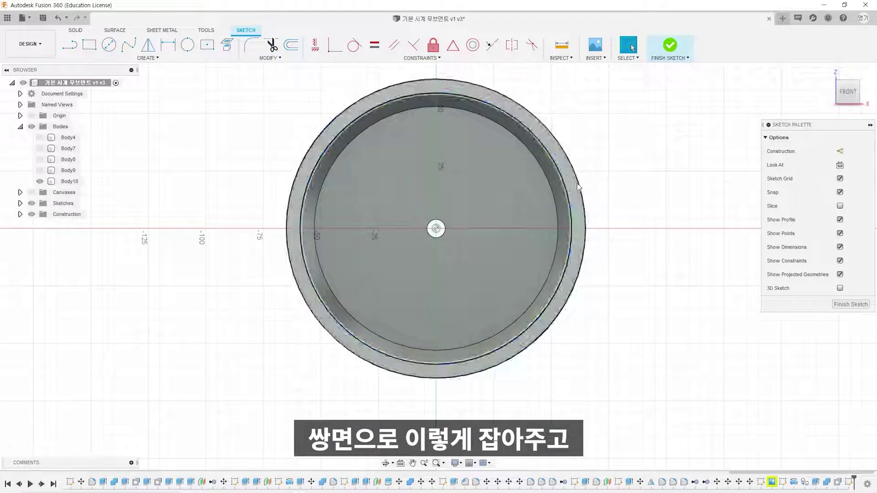
{"action": "middle_click_drag", "start_coordinate": [593, 189], "coordinate": [621, 198]}
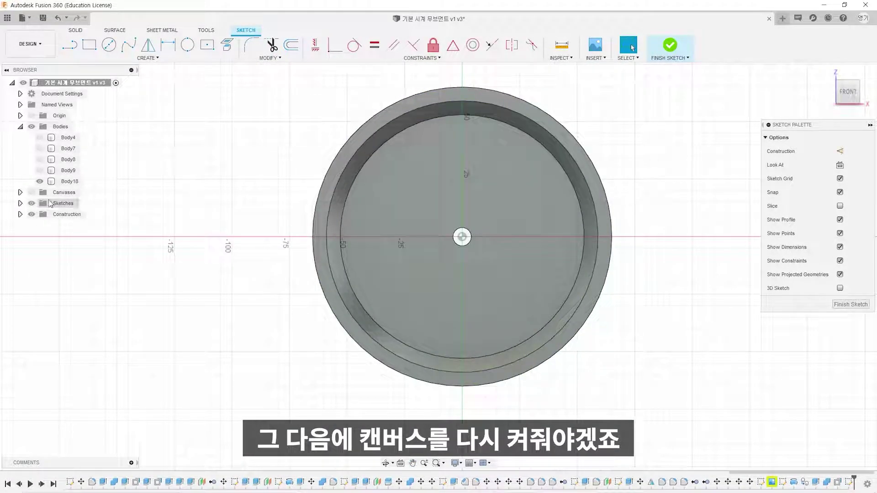
{"action": "left_click", "coordinate": [31, 193]}
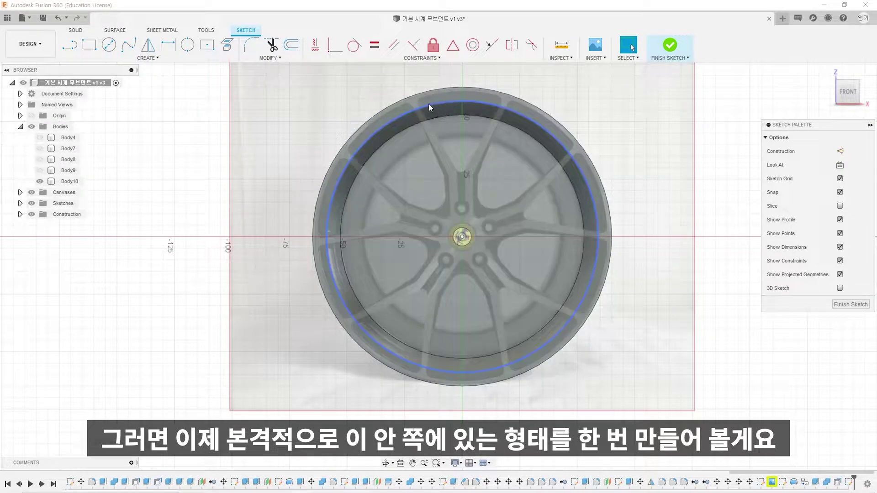
Fillet the inner edge at the floor of the wheel's front recess with a 5 mm radius
{"action": "mouse_move", "coordinate": [619, 144]}
{"action": "middle_mouse_down", "text": "shift"}
{"action": "mouse_move", "coordinate": [581, 154]}
{"action": "mouse_move", "coordinate": [613, 143]}
{"action": "middle_mouse_up", "text": "shift"}
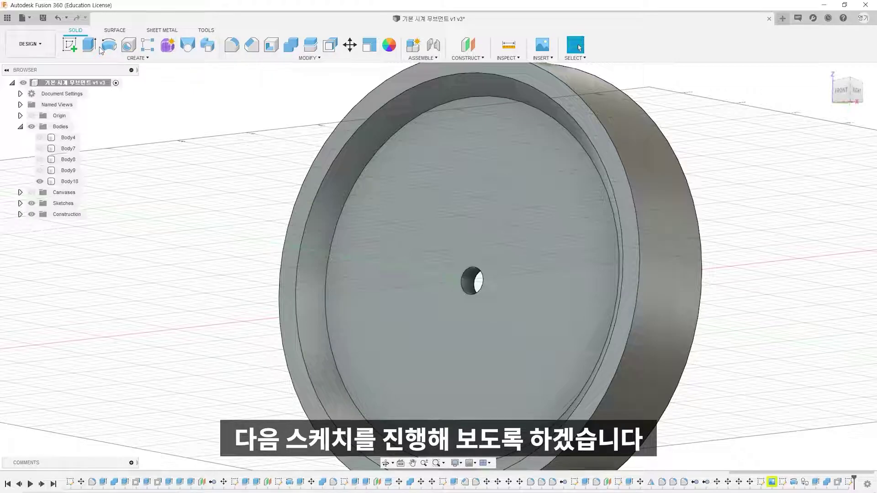
{"action": "left_click", "coordinate": [233, 46]}
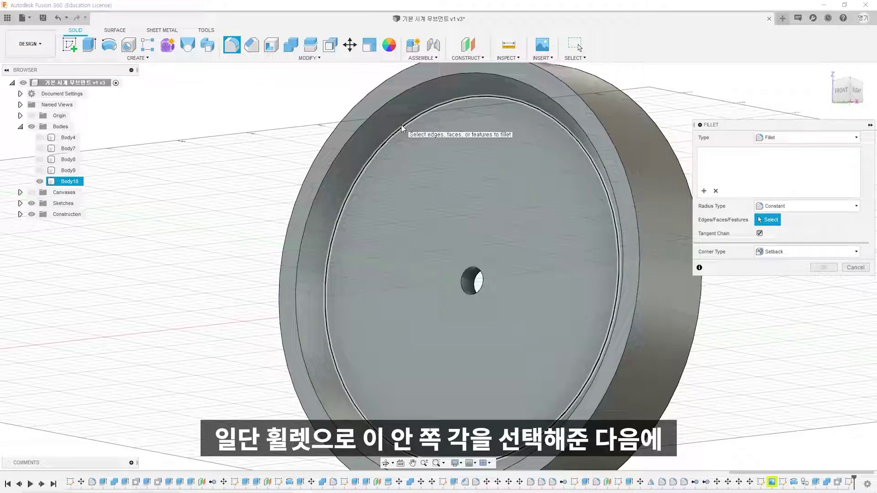
{"action": "left_click", "coordinate": [402, 128]}
{"action": "scroll", "coordinate": [404, 120], "scroll_direction": "up", "scroll_amount": 5}
{"action": "type", "text": "3.5"}
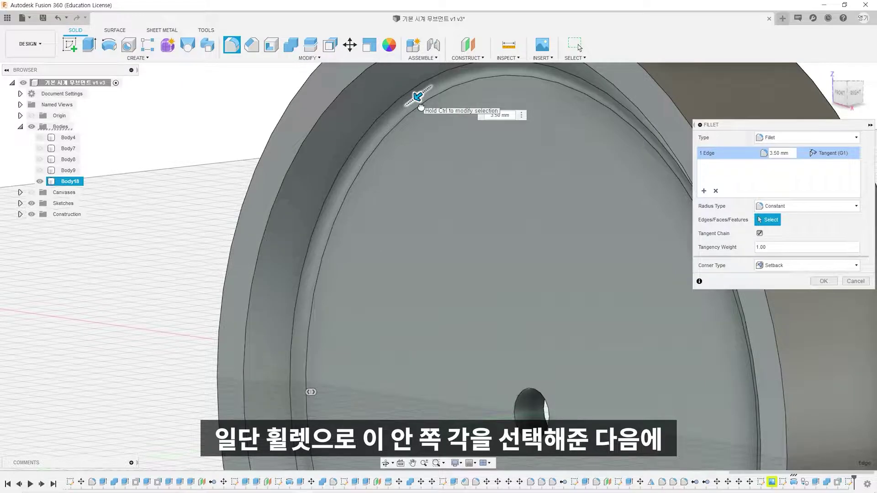
{"action": "left_click_drag", "start_coordinate": [420, 107], "coordinate": [417, 106]}
{"action": "scroll", "coordinate": [417, 106], "scroll_direction": "down", "scroll_amount": 5}
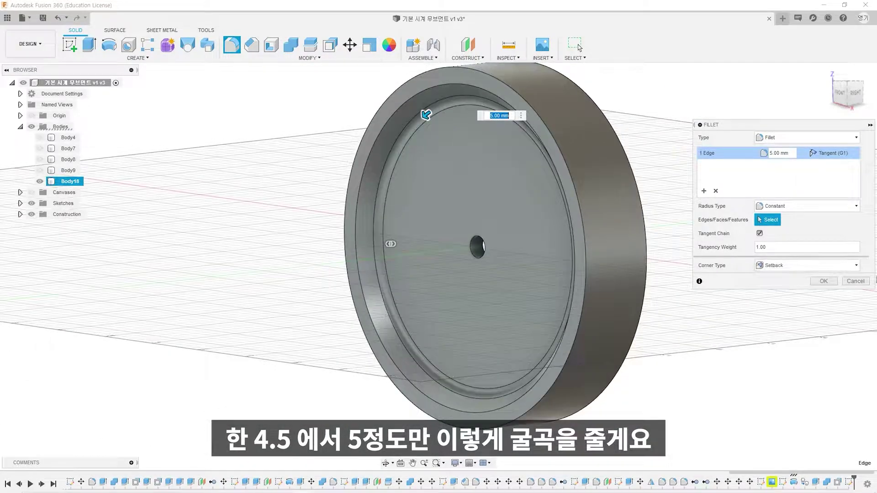
{"action": "left_click", "coordinate": [823, 281]}
Fillet the inner edge of the wheel's front rim face, at the mouth of the recess, with a 3 mm radius
{"action": "scroll", "coordinate": [347, 155], "scroll_direction": "up", "scroll_amount": 5}
{"action": "middle_click_drag", "start_coordinate": [347, 155], "coordinate": [377, 173], "text": "shift"}
{"action": "key", "text": "f"}
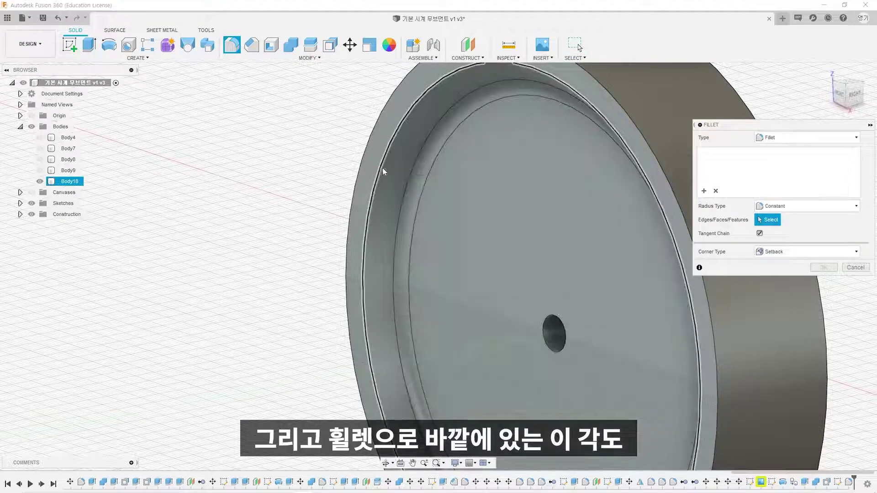
{"action": "left_click", "coordinate": [382, 170]}
{"action": "scroll", "coordinate": [380, 173], "scroll_direction": "up", "scroll_amount": 4}
{"action": "left_click_drag", "start_coordinate": [386, 169], "coordinate": [391, 171]}
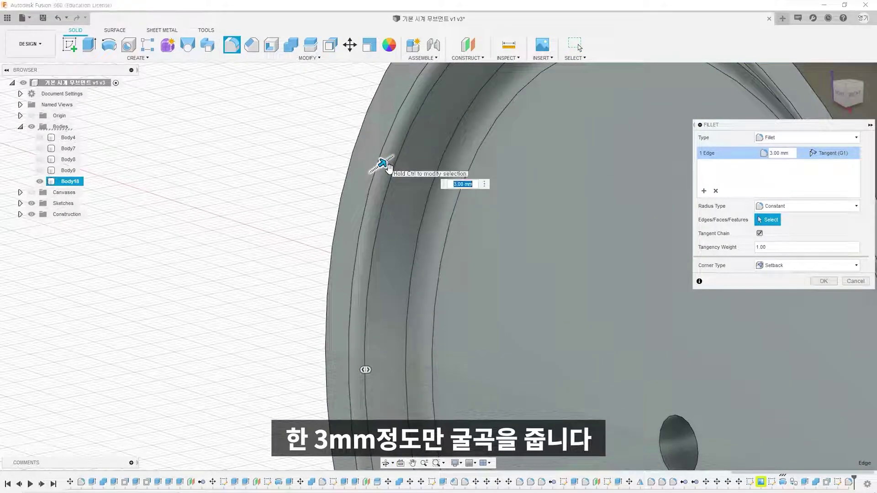
{"action": "scroll", "coordinate": [395, 175], "scroll_direction": "down", "scroll_amount": 5}
{"action": "middle_click_drag", "start_coordinate": [396, 179], "coordinate": [463, 172], "text": "shift"}
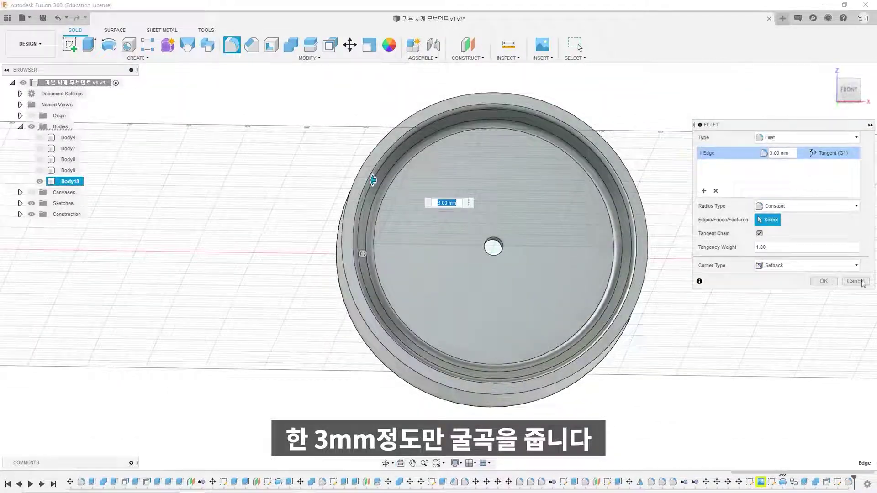
{"action": "left_click", "coordinate": [822, 281]}
Start a sketch on the wheel's front rim face and show the canvases as a tracing reference
{"action": "middle_click_drag", "start_coordinate": [759, 252], "coordinate": [675, 223], "text": "shift"}
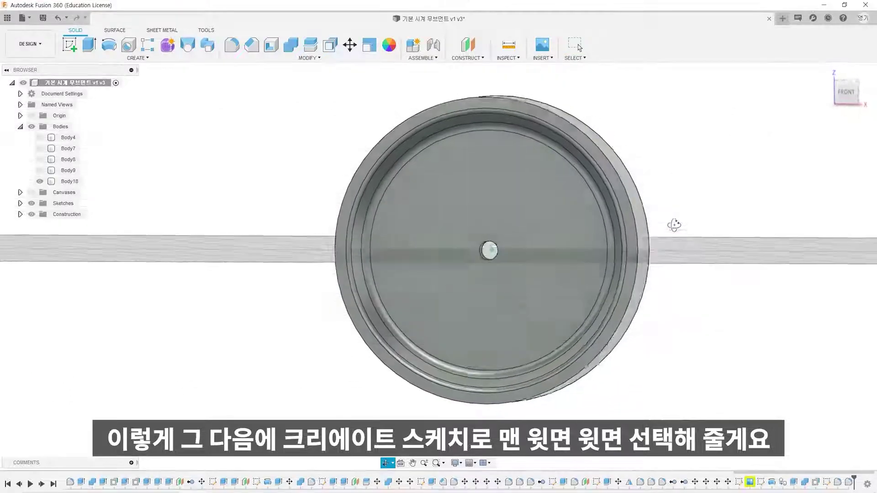
{"action": "left_click", "coordinate": [73, 42]}
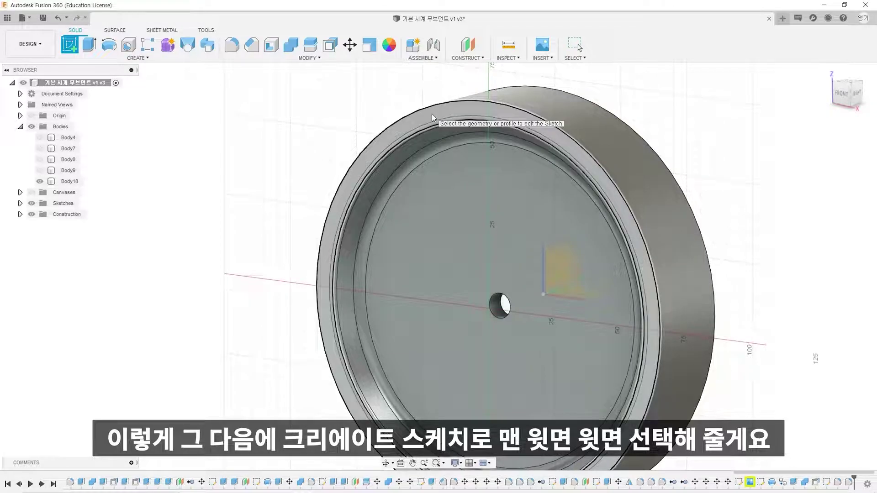
{"action": "left_click", "coordinate": [431, 116]}
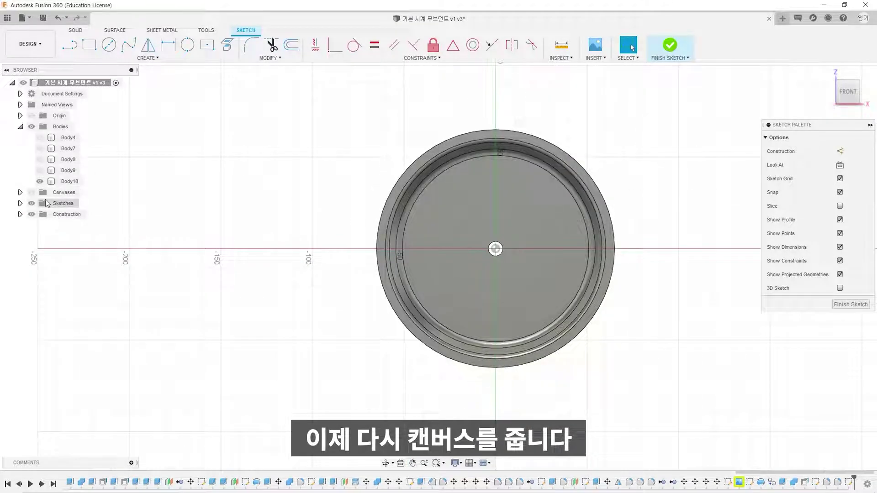
{"action": "left_click", "coordinate": [31, 192]}
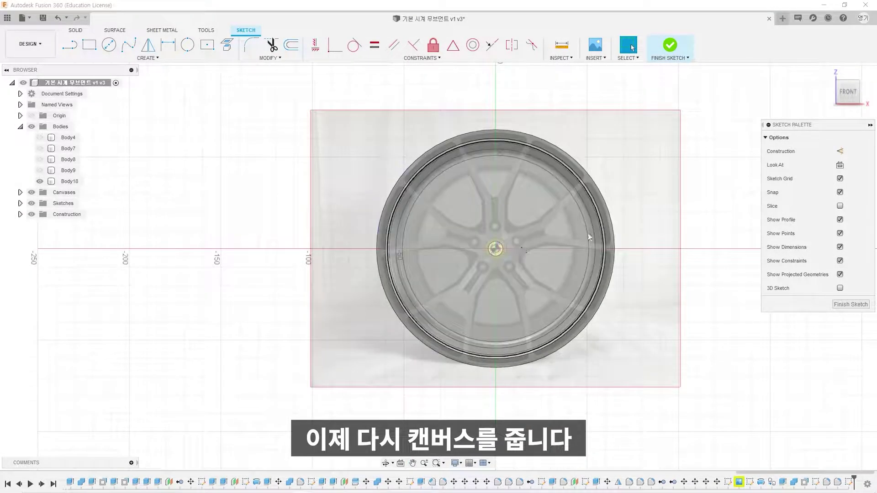
{"action": "scroll", "coordinate": [473, 152], "scroll_direction": "up", "scroll_amount": 4}
{"action": "scroll", "coordinate": [545, 313], "scroll_direction": "down", "scroll_amount": 3}
{"action": "scroll", "coordinate": [521, 260], "scroll_direction": "up", "scroll_amount": 1}
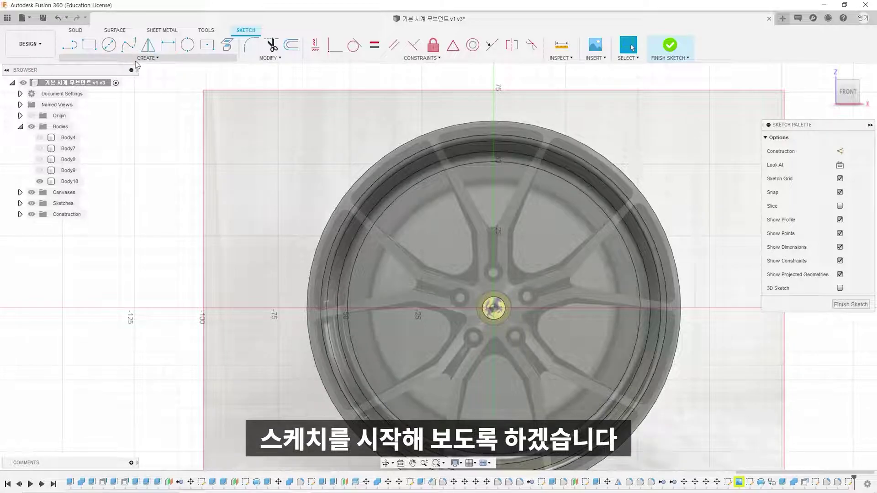
Draw a 125 mm diameter circle centred on the wheel's origin point using Center Diameter Circle
{"action": "left_click", "coordinate": [109, 45]}
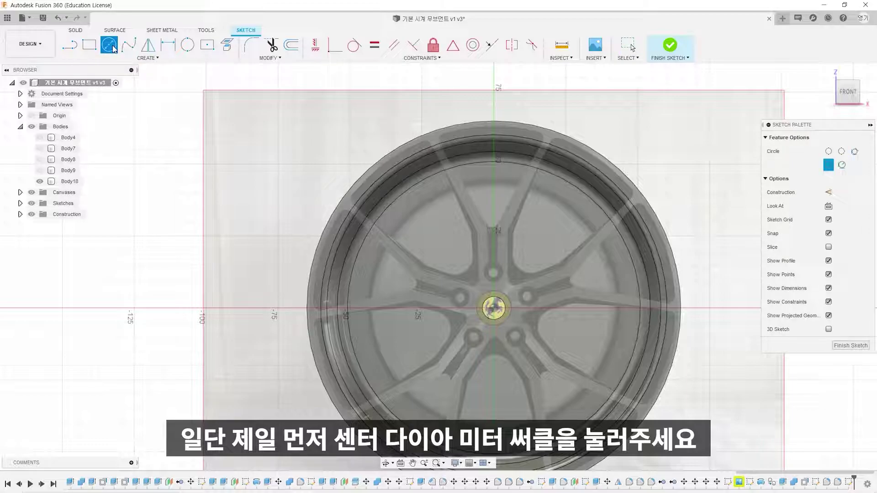
{"action": "left_click", "coordinate": [147, 58]}
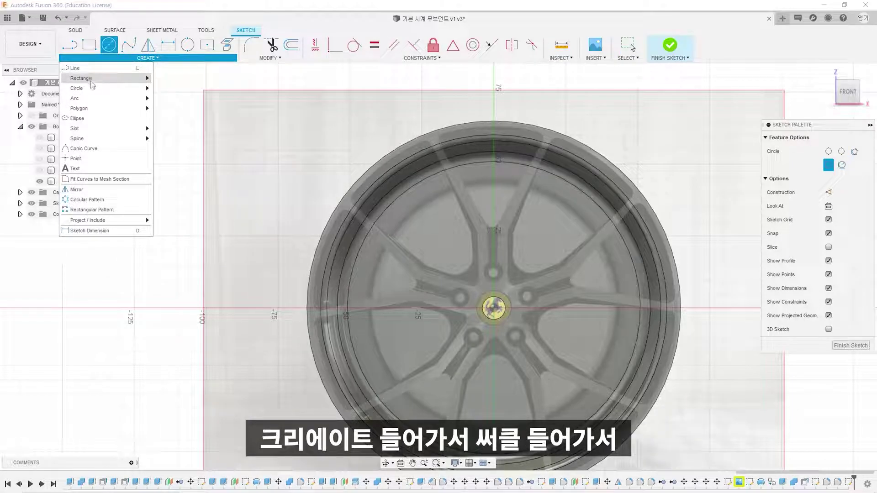
{"action": "mouse_move", "coordinate": [91, 88]}
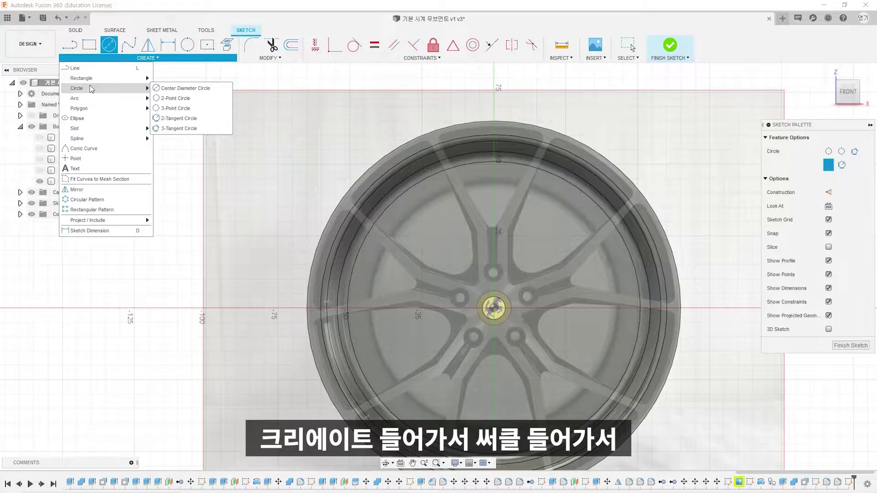
{"action": "left_click", "coordinate": [178, 89]}
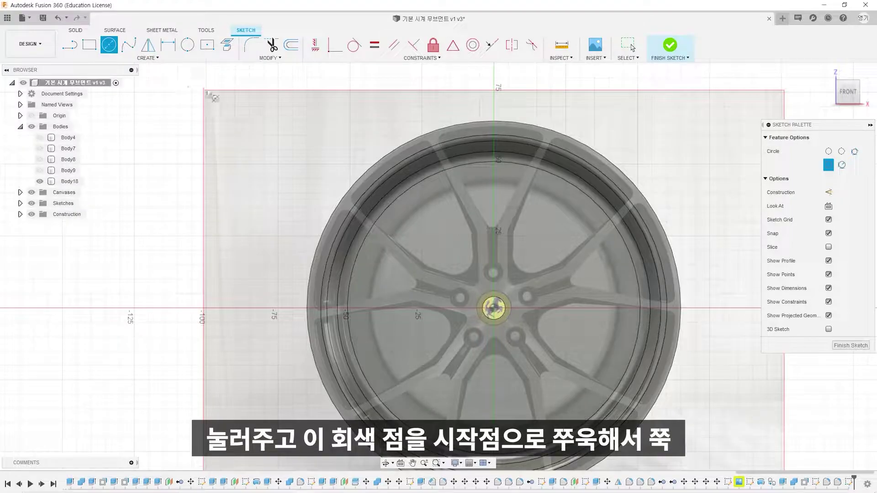
{"action": "scroll", "coordinate": [496, 312], "scroll_direction": "down", "scroll_amount": 2}
{"action": "left_click", "coordinate": [491, 274]}
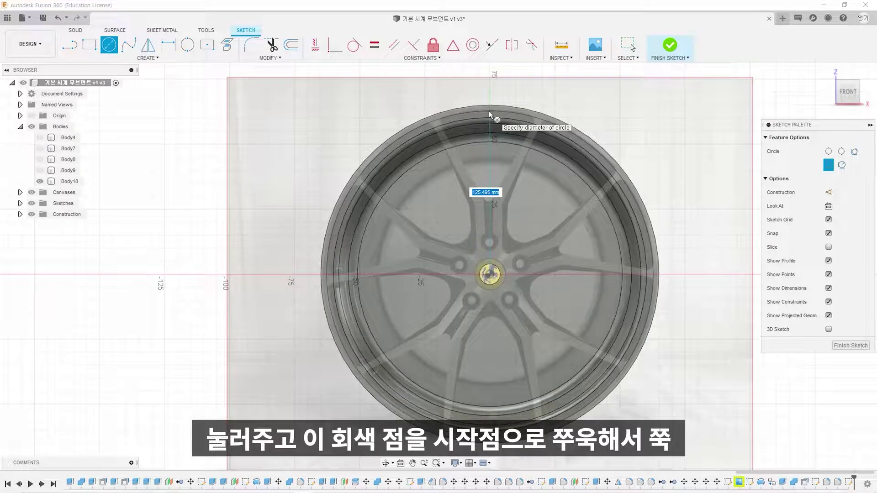
{"action": "type", "text": "12"}
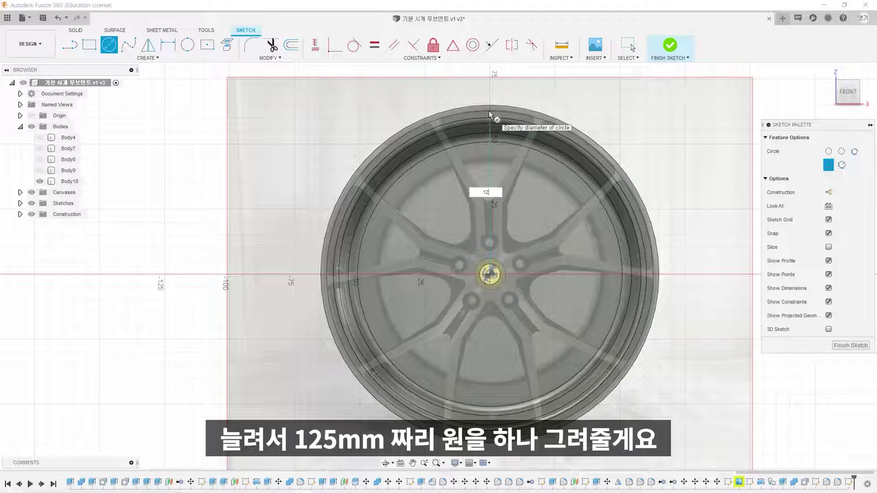
{"action": "type", "text": "5"}
{"action": "key", "text": "Tab"}
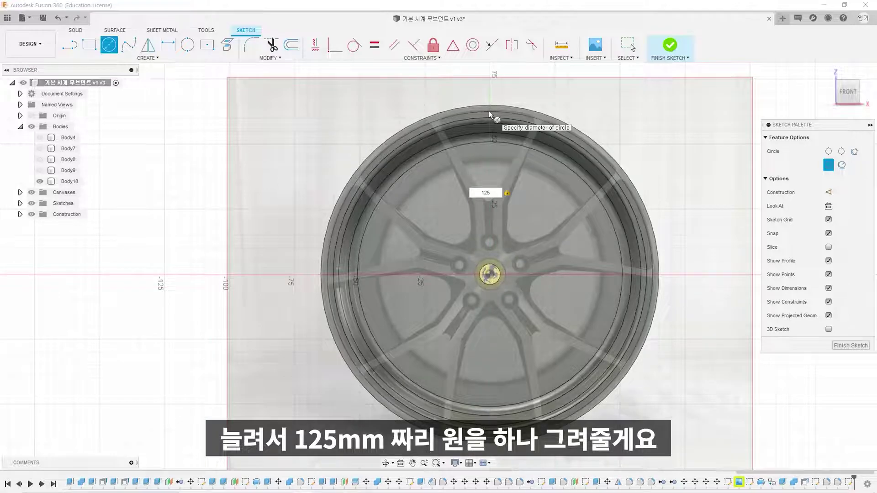
{"action": "key", "text": "Return"}
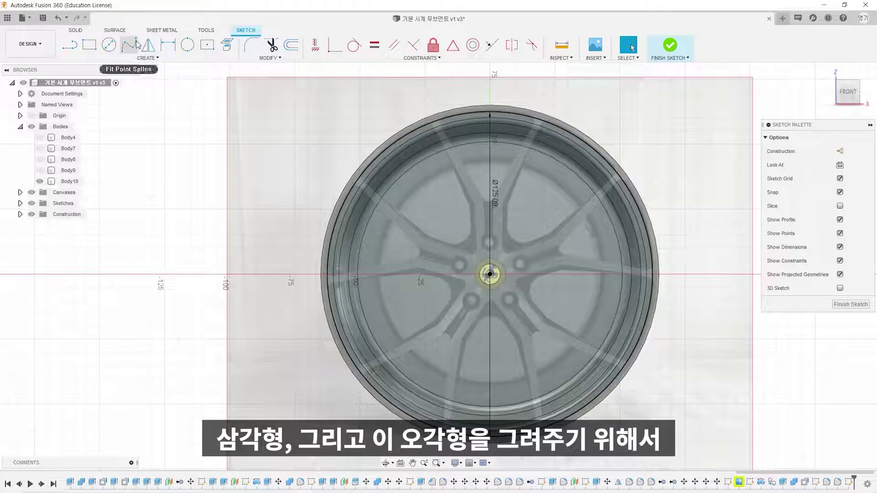
Draw a circumscribed polygon at the wheel centre with 5 sides and a 23 mm radius, its flat side facing down
{"action": "left_click", "coordinate": [146, 58]}
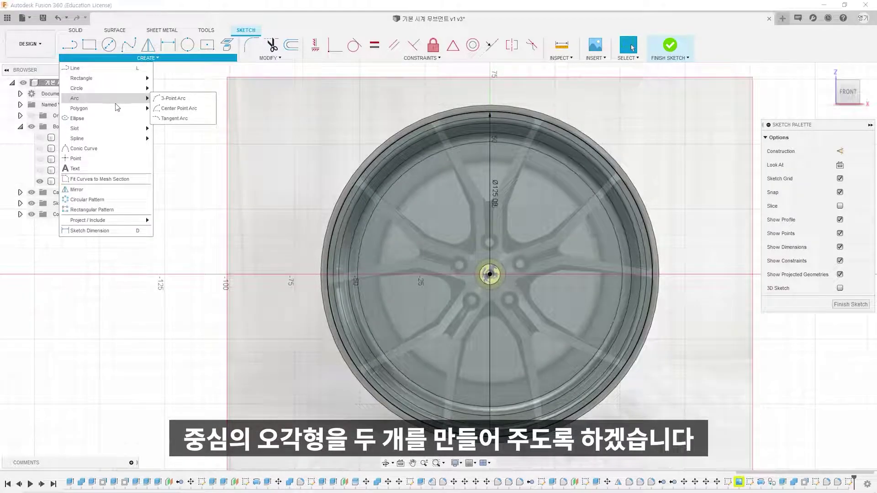
{"action": "mouse_move", "coordinate": [117, 109]}
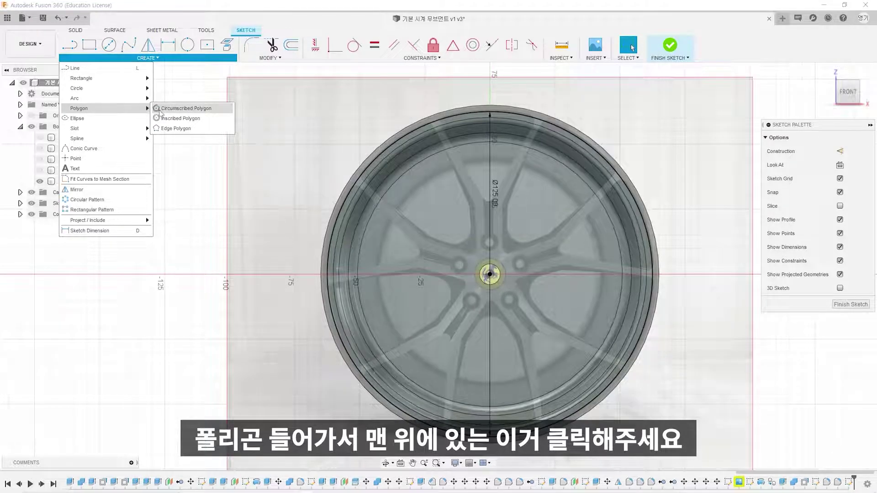
{"action": "left_click", "coordinate": [186, 109]}
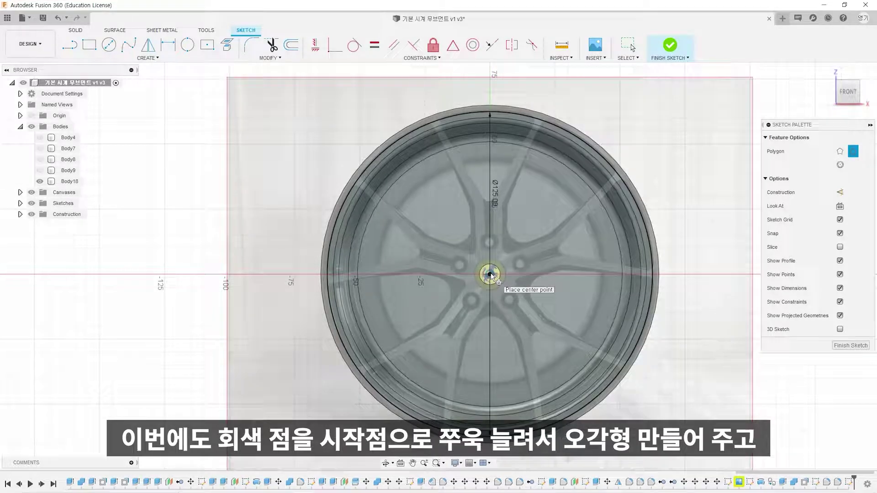
{"action": "left_click", "coordinate": [491, 274]}
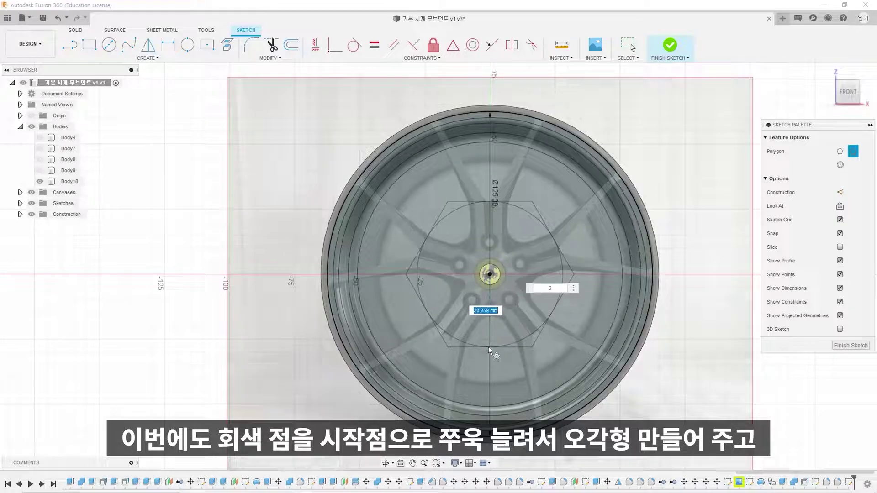
{"action": "key", "text": "Tab"}
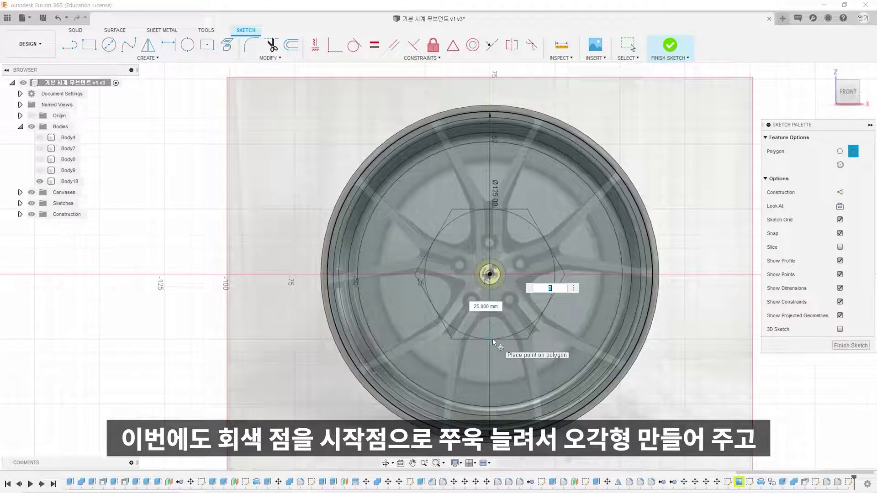
{"action": "type", "text": "5"}
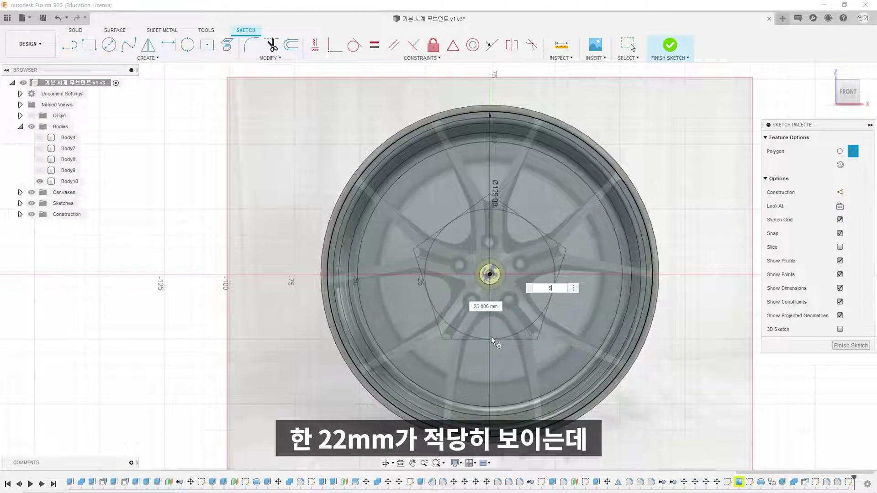
{"action": "type", "text": "22"}
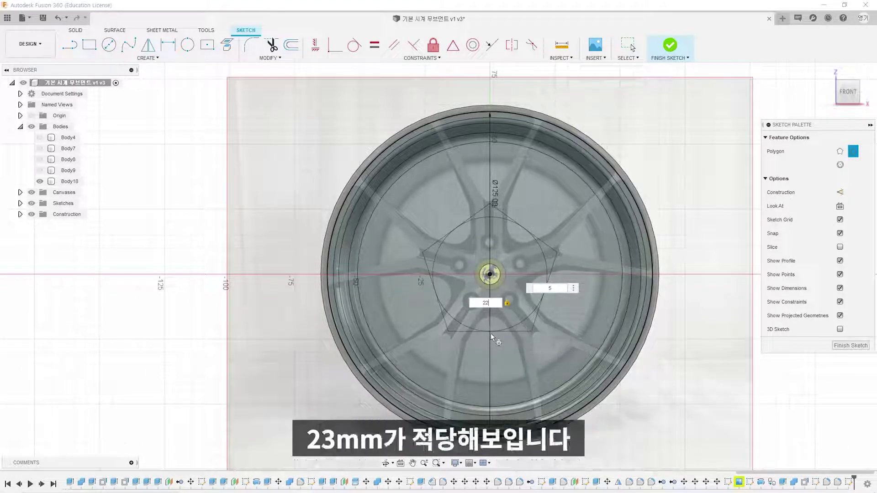
{"action": "key", "text": "BackSpace"}
{"action": "type", "text": "3"}
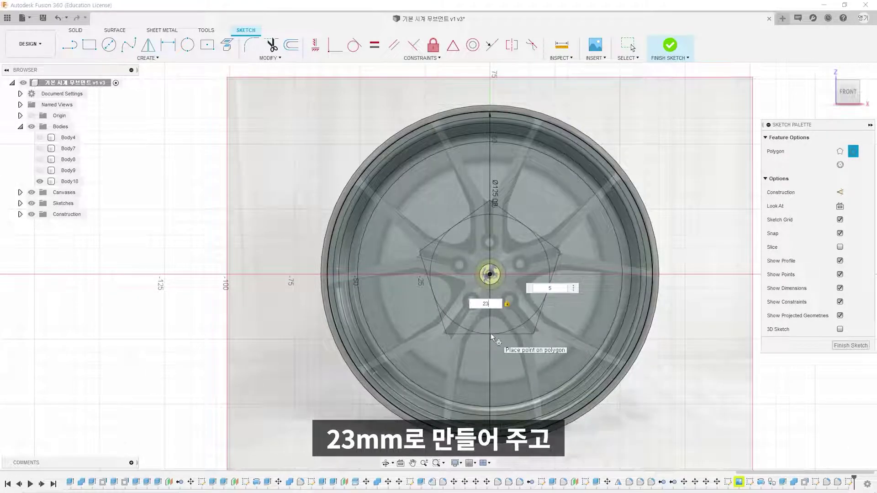
{"action": "key", "text": "Return"}
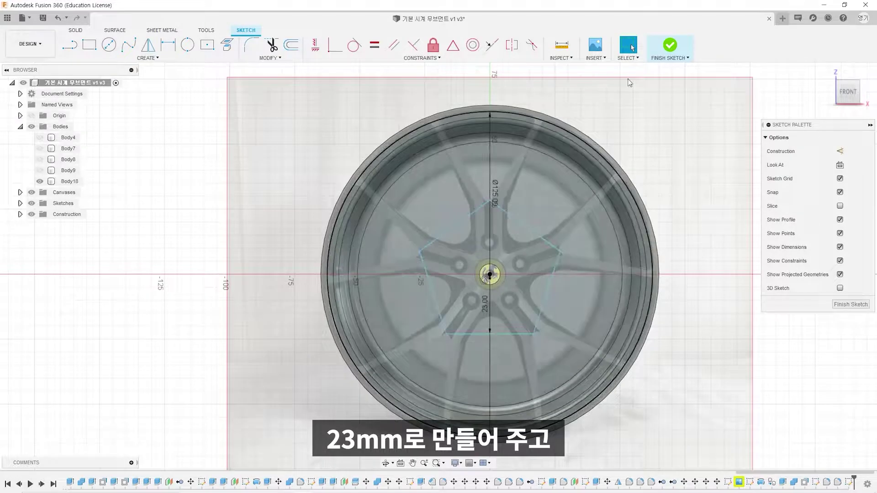
Draw a smaller circumscribed pentagon at the wheel centre with a 13 mm radius, its flat side facing up
{"action": "left_click", "coordinate": [148, 58]}
{"action": "mouse_move", "coordinate": [116, 108]}
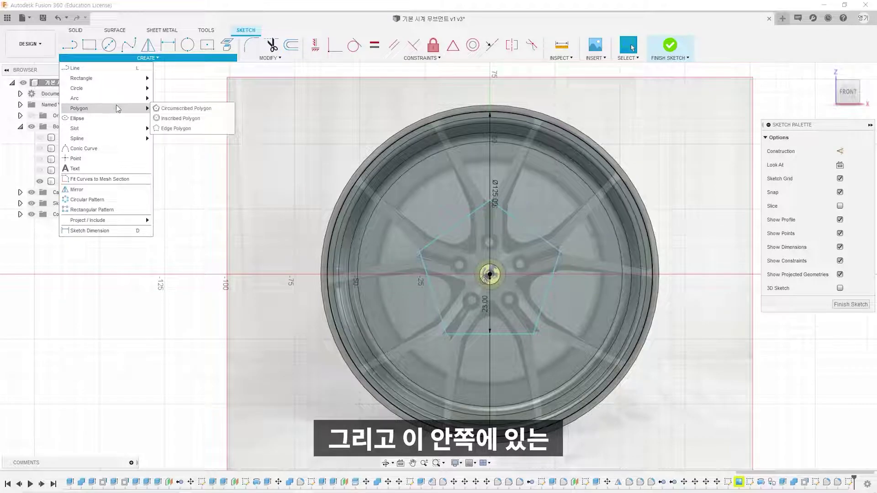
{"action": "left_click", "coordinate": [192, 109]}
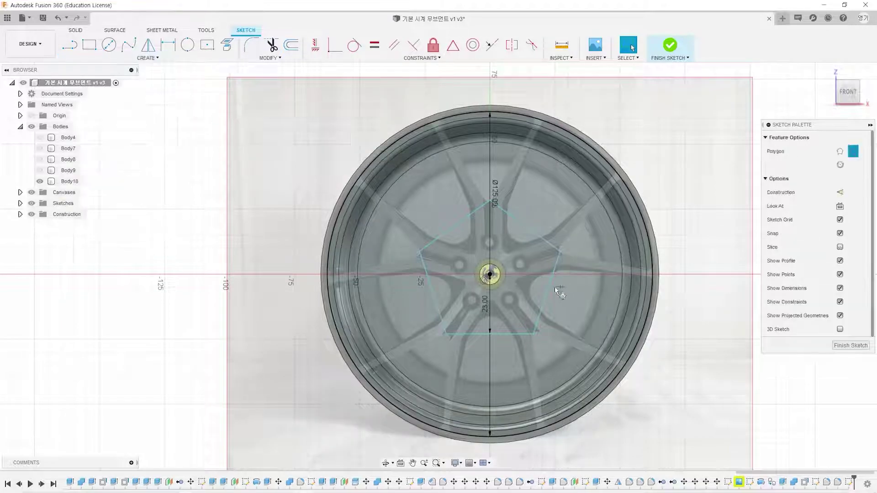
{"action": "left_click", "coordinate": [490, 275]}
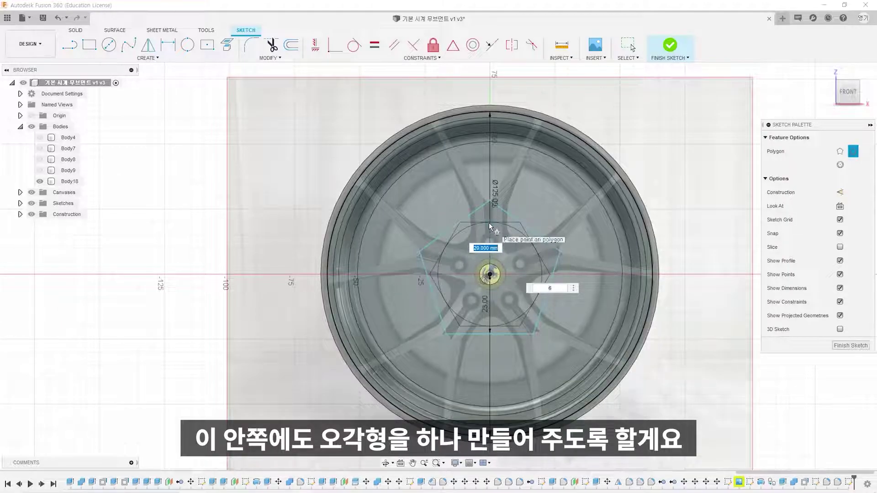
{"action": "key", "text": "Tab"}
{"action": "type", "text": "5"}
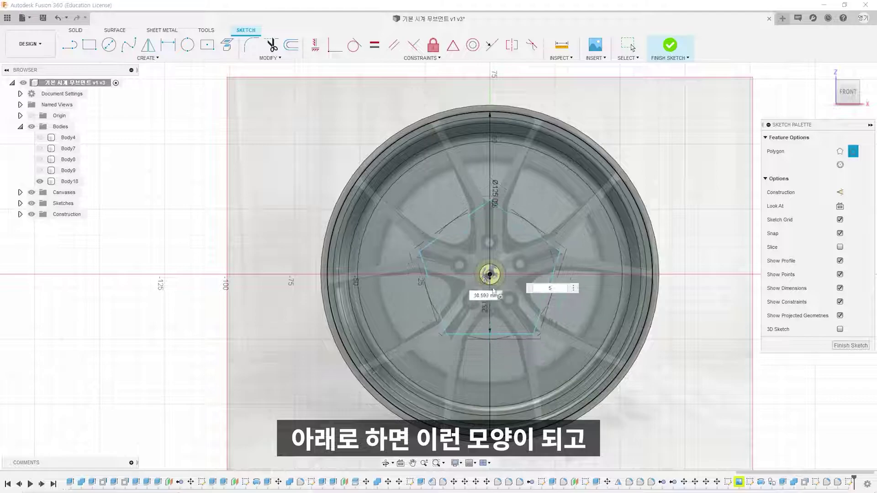
{"action": "left_click", "coordinate": [493, 197]}
{"action": "left_click", "coordinate": [490, 274]}
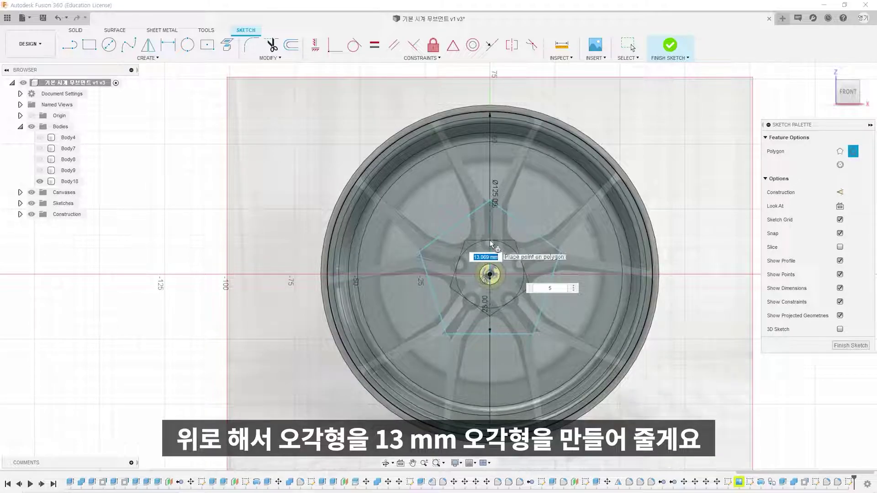
{"action": "key", "text": "Tab"}
{"action": "type", "text": "3"}
{"action": "key", "text": "Tab"}
{"action": "type", "text": "13"}
{"action": "key", "text": "Tab"}
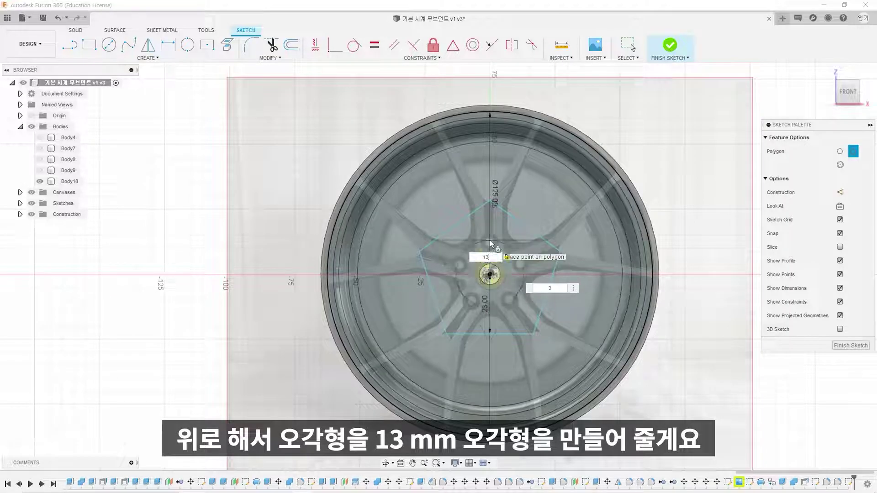
{"action": "type", "text": "5"}
{"action": "key", "text": "Return"}
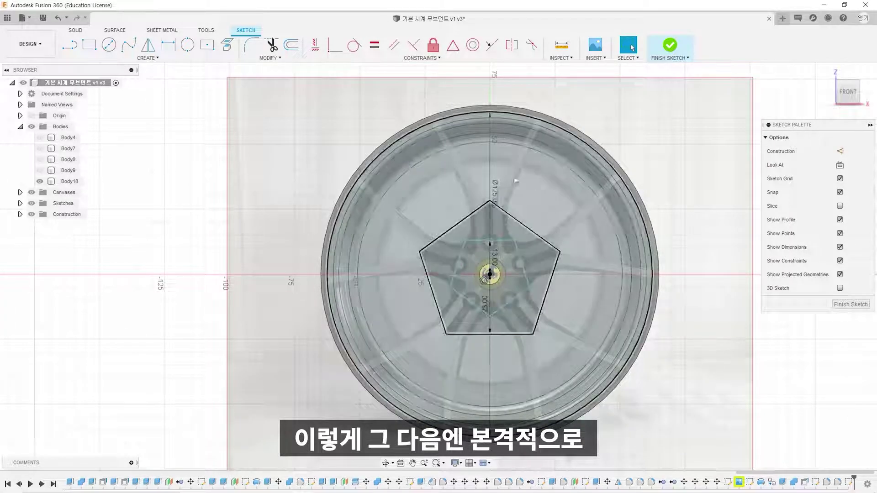
Draw a vertical centre line from the wheel centre up to the top of the 125 mm circle
{"action": "left_click", "coordinate": [71, 48]}
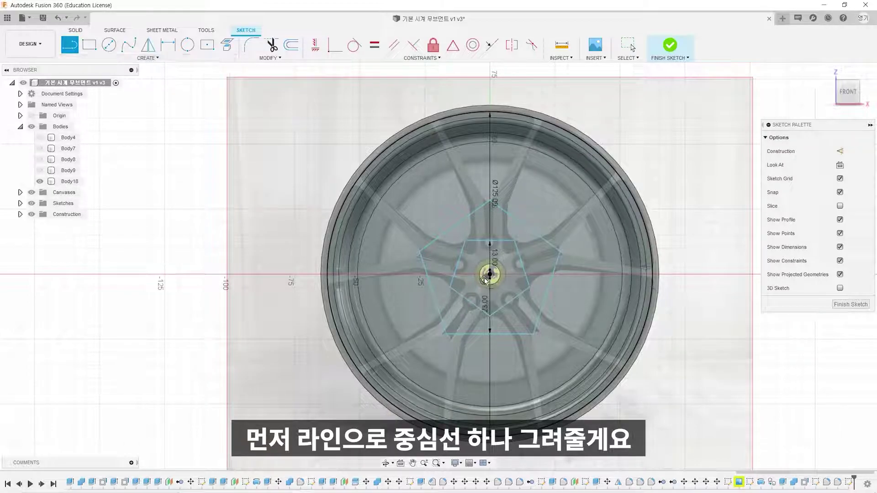
{"action": "left_click", "coordinate": [489, 275]}
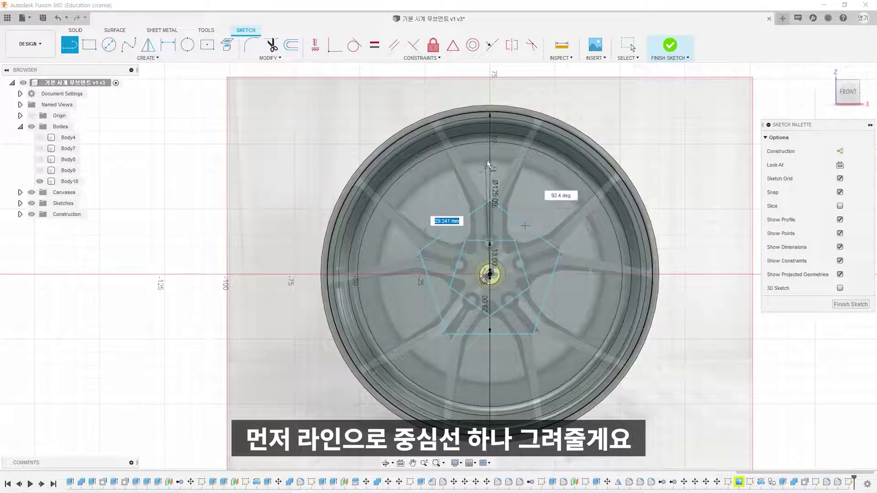
{"action": "double_click", "coordinate": [489, 114]}
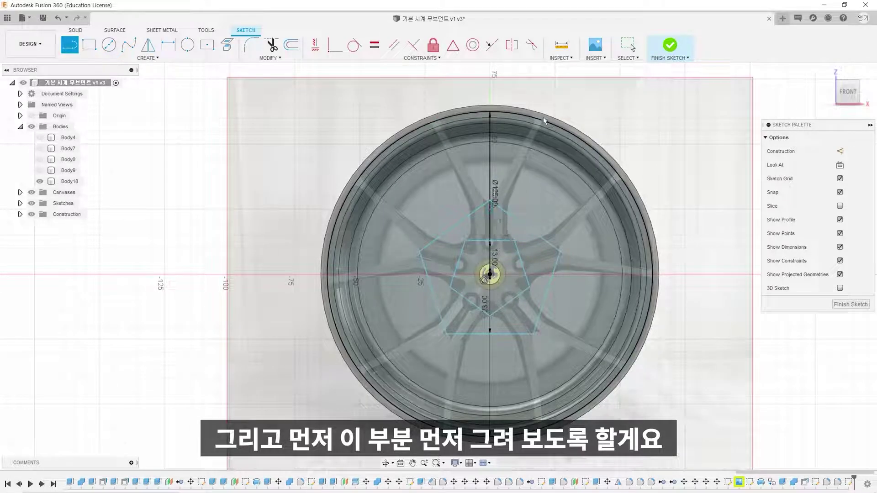
Draw a line about 37 mm long from the large pentagon's top vertex up-left to the 125 mm circle and mirror it about the vertical centre line
{"action": "left_click", "coordinate": [489, 201]}
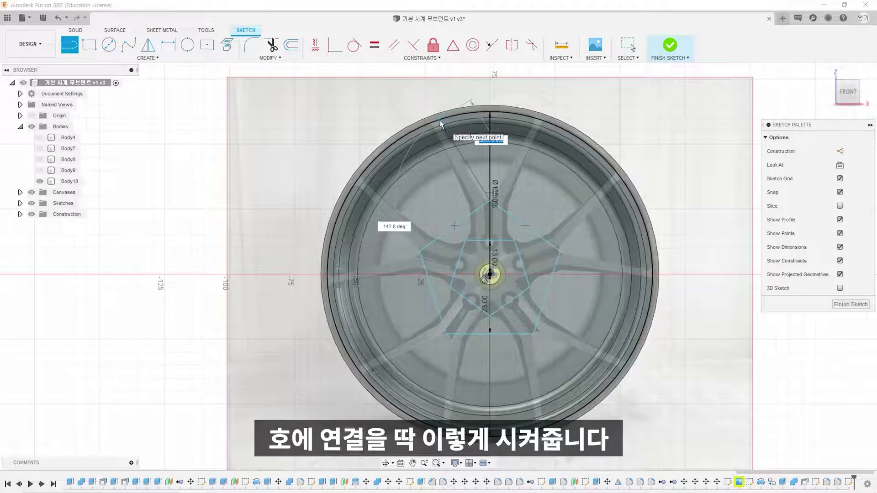
{"action": "double_click", "coordinate": [439, 121]}
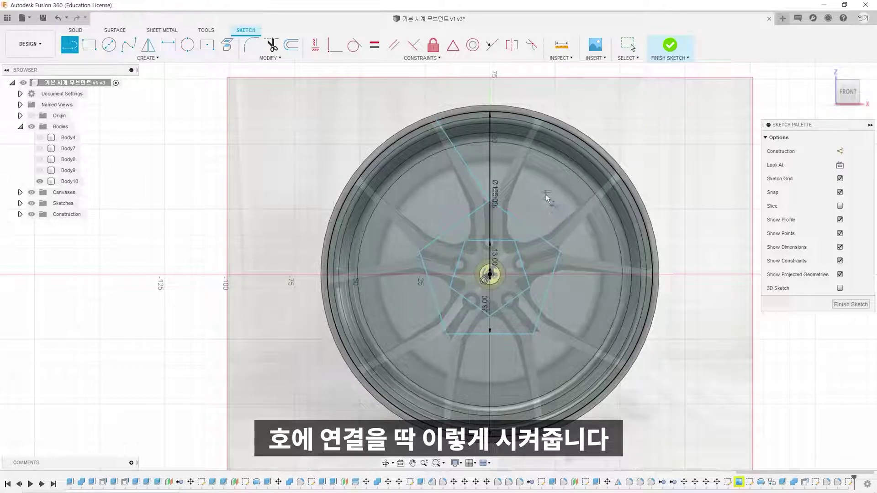
{"action": "left_click", "coordinate": [144, 47]}
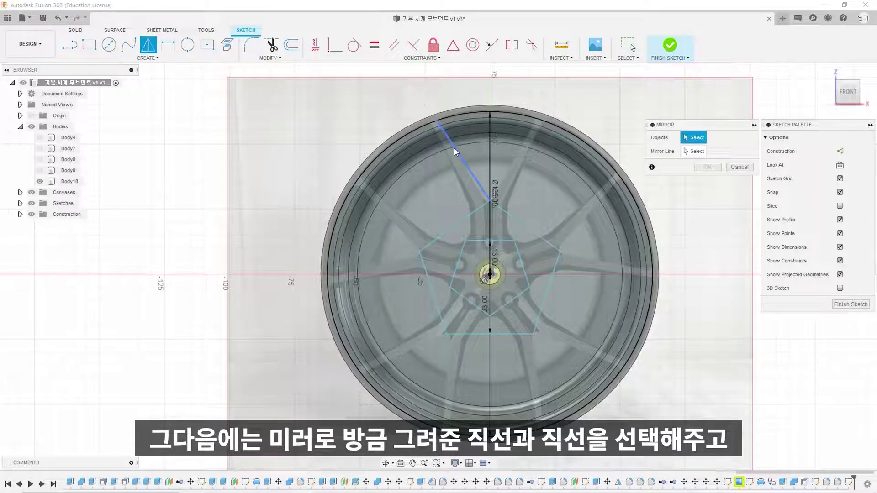
{"action": "left_click", "coordinate": [454, 148]}
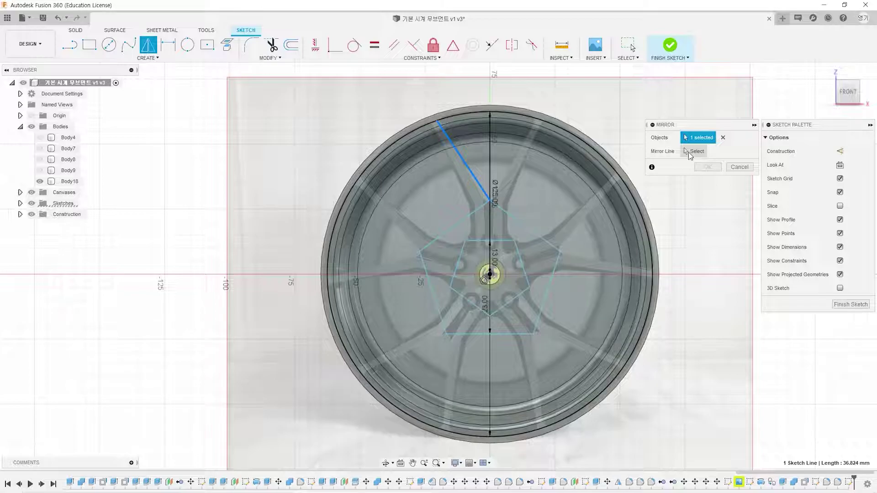
{"action": "left_click", "coordinate": [685, 156]}
{"action": "left_click", "coordinate": [492, 153]}
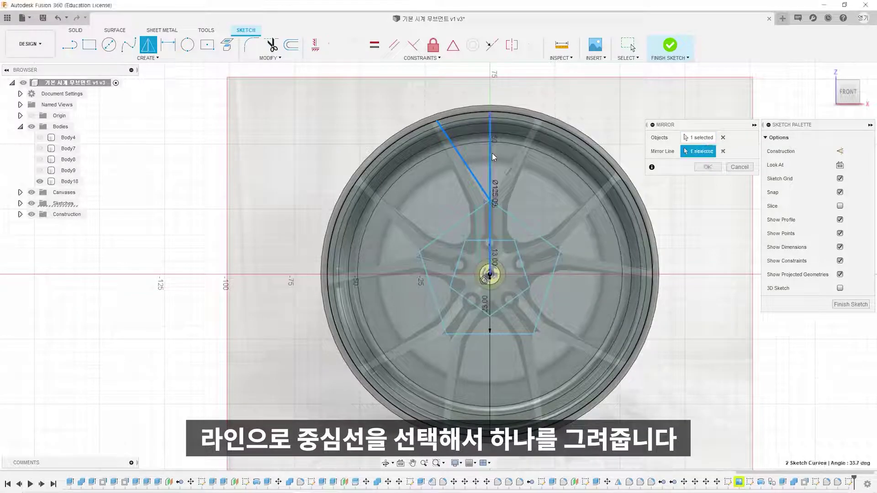
{"action": "left_click", "coordinate": [708, 166]}
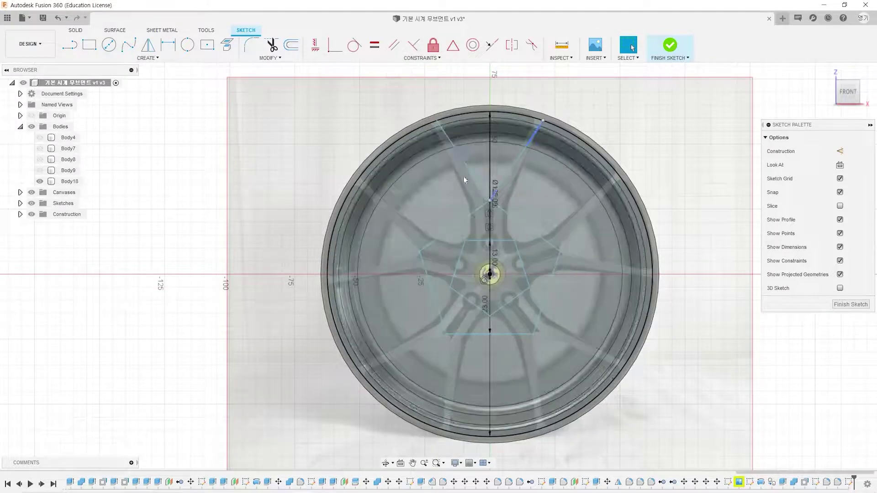
Draw a diagonal line from the midpoint of the small pentagon's lower-right side through the wheel centre to the circle's upper-left arc
{"action": "left_click", "coordinate": [76, 48]}
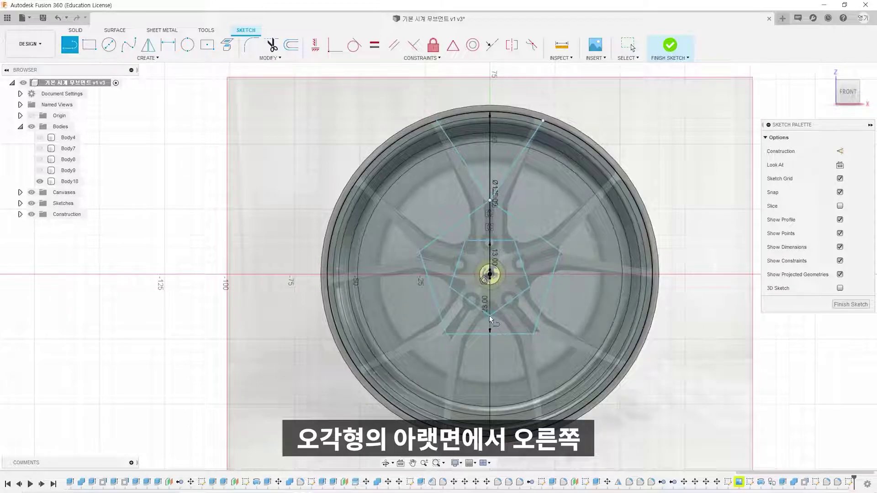
{"action": "right_click", "coordinate": [511, 301]}
{"action": "left_click", "coordinate": [509, 300]}
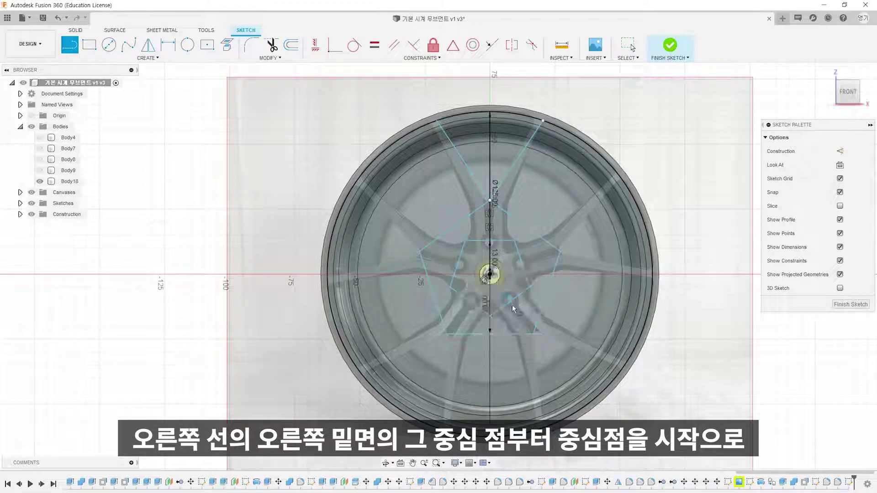
{"action": "left_click", "coordinate": [509, 302]}
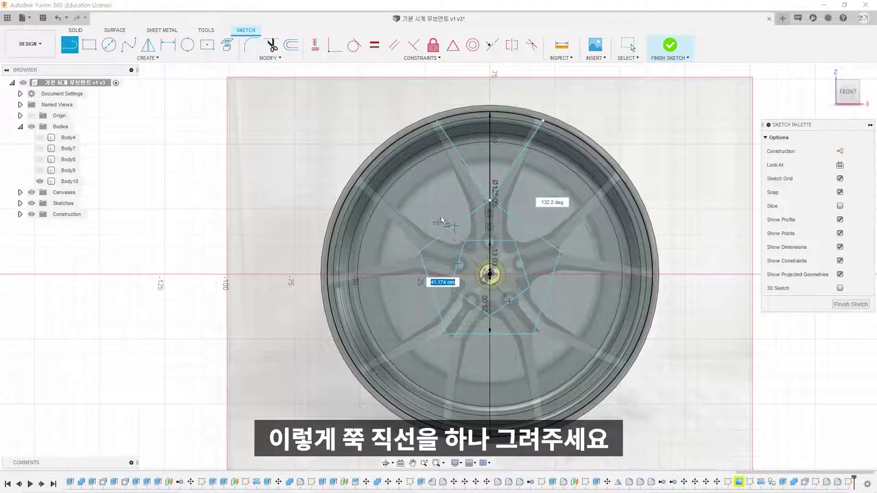
{"action": "double_click", "coordinate": [394, 141]}
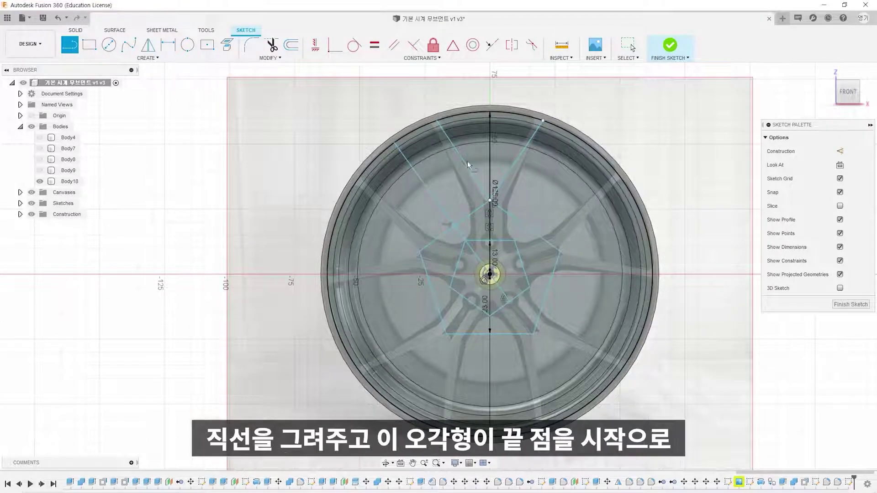
Trace the upper-left spoke's edge with two connected lines from the small pentagon's upper-left vertex, the first about 13 mm, ending on the circle
{"action": "left_click", "coordinate": [466, 240]}
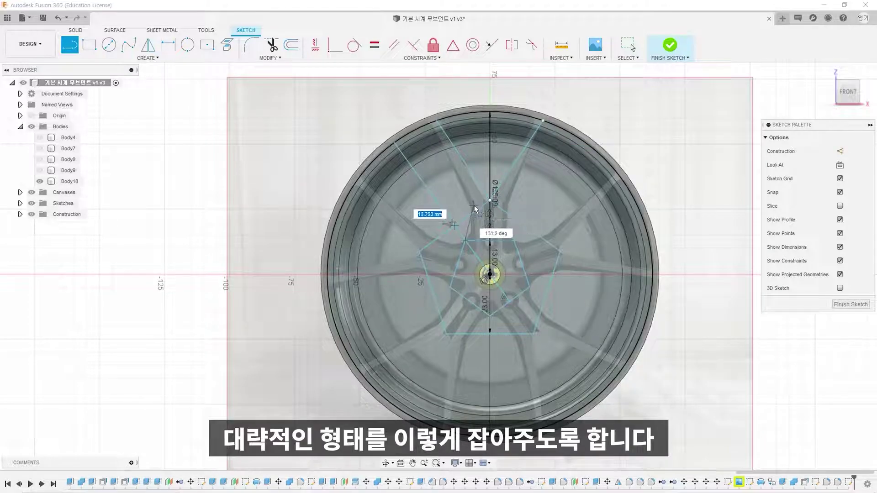
{"action": "left_click", "coordinate": [473, 207]}
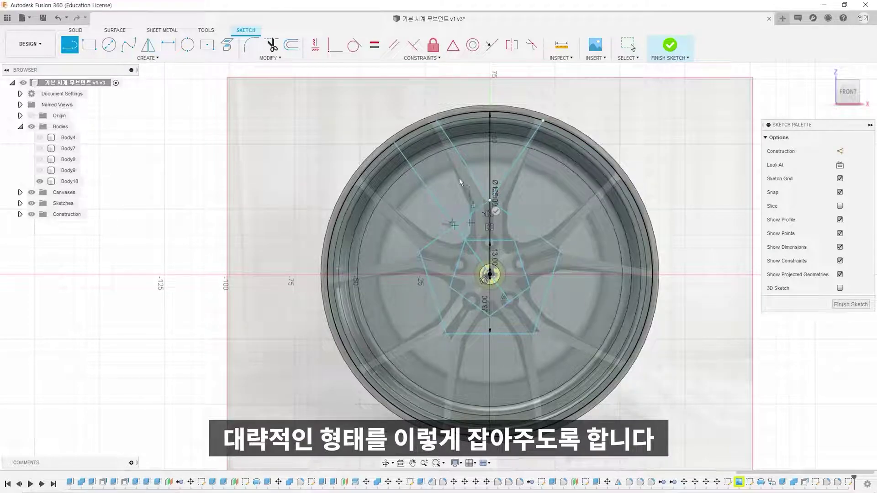
{"action": "double_click", "coordinate": [431, 127]}
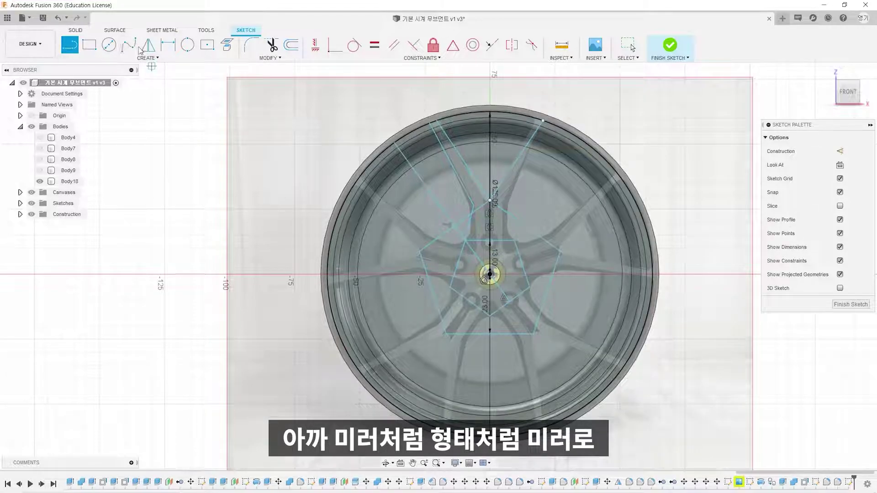
Mirror the two connected spoke-edge lines about the diagonal line to close the other side of the wheel opening
{"action": "left_click", "coordinate": [146, 48]}
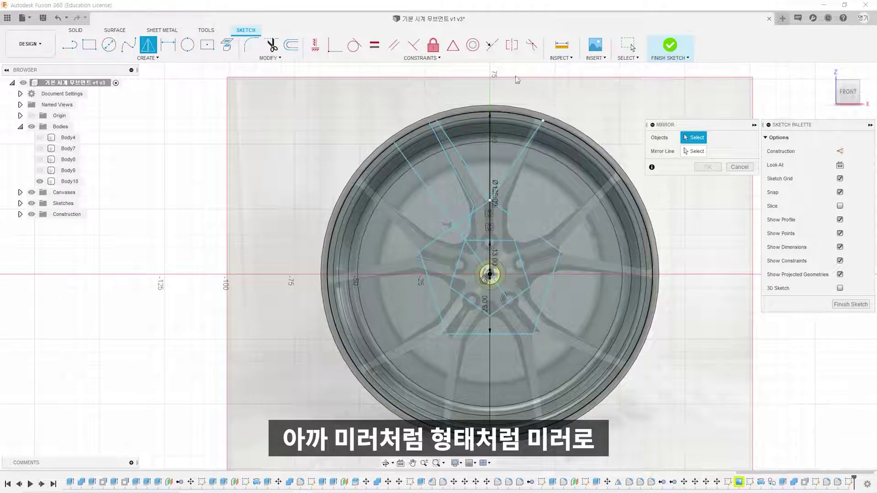
{"action": "left_click", "coordinate": [470, 224]}
{"action": "left_click", "coordinate": [469, 195]}
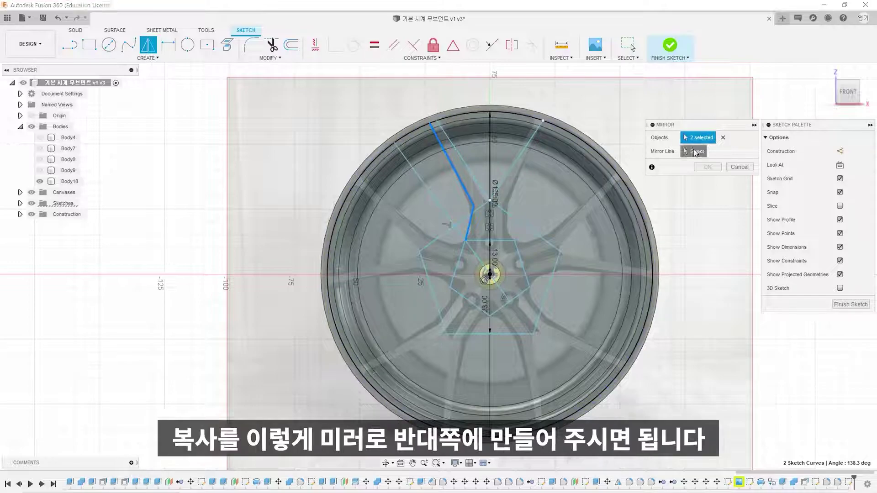
{"action": "left_click", "coordinate": [432, 197]}
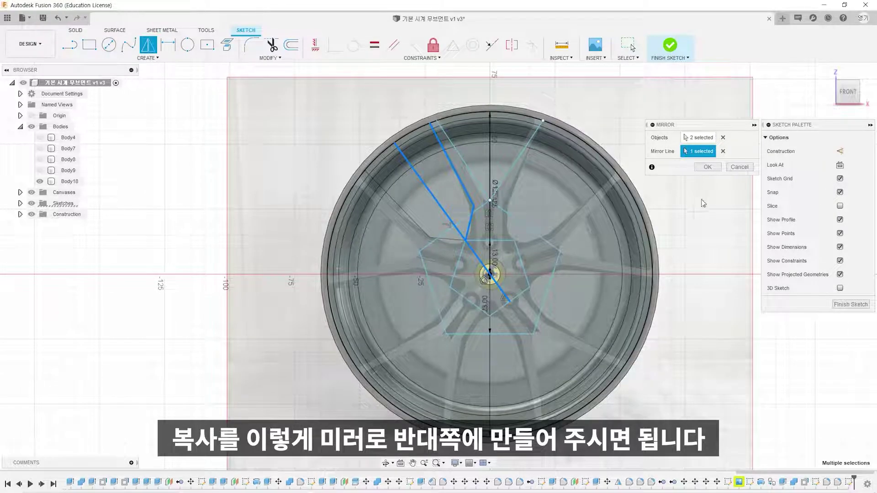
{"action": "left_click", "coordinate": [707, 167]}
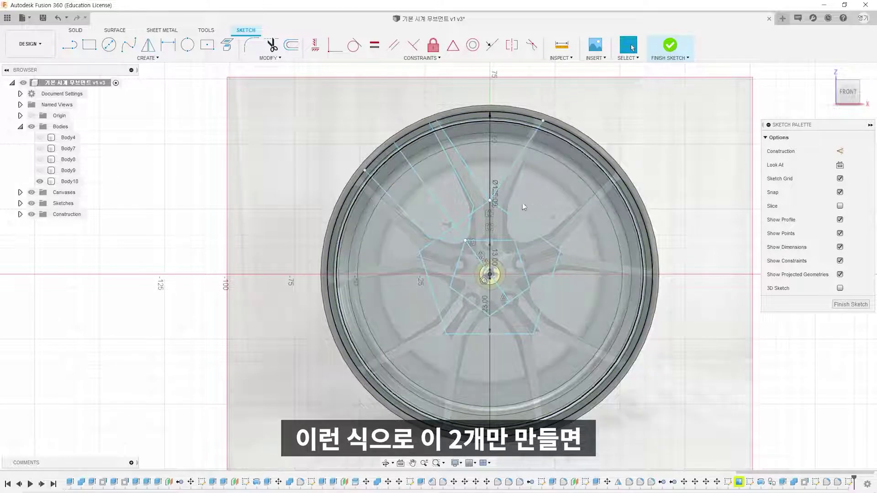
Trim away the diagonal mirror line, both pentagons and the centre line's lower part, leaving the two opening outlines
{"action": "scroll", "coordinate": [457, 146], "scroll_direction": "up", "scroll_amount": 3}
{"action": "scroll", "coordinate": [481, 117], "scroll_direction": "down", "scroll_amount": 4}
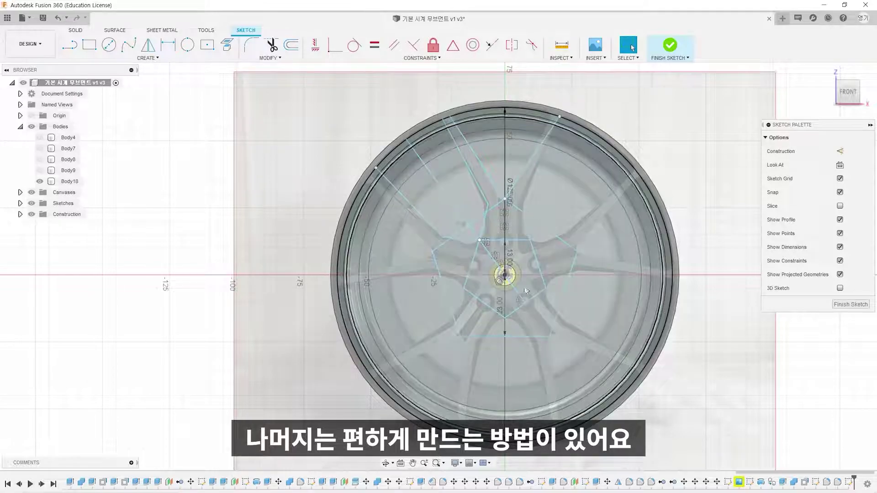
{"action": "scroll", "coordinate": [420, 186], "scroll_direction": "up", "scroll_amount": 2}
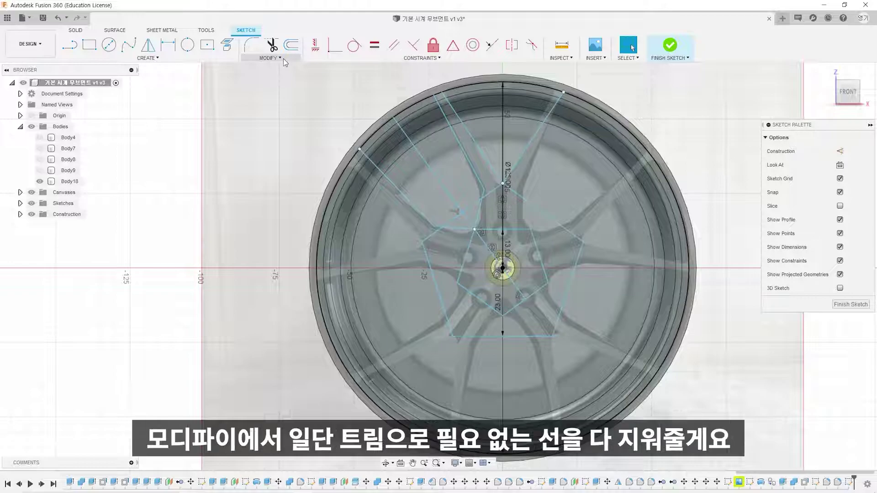
{"action": "left_click", "coordinate": [279, 58]}
{"action": "left_click", "coordinate": [267, 78]}
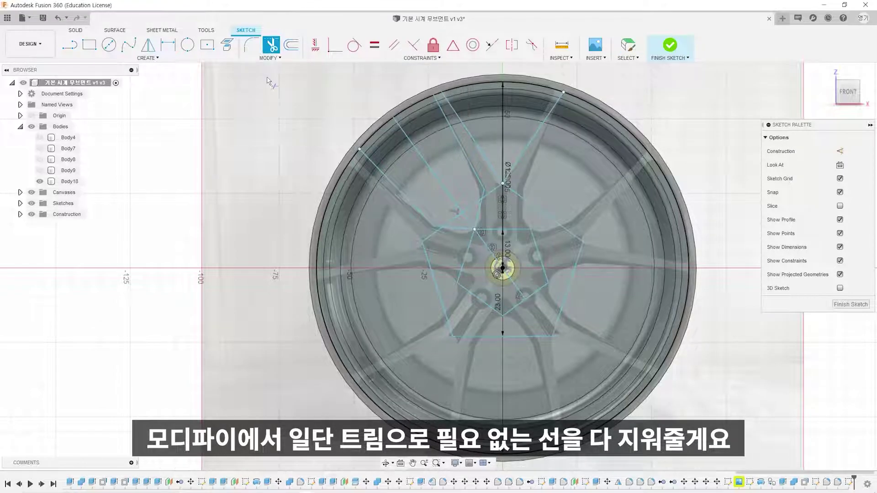
{"action": "left_click", "coordinate": [452, 196]}
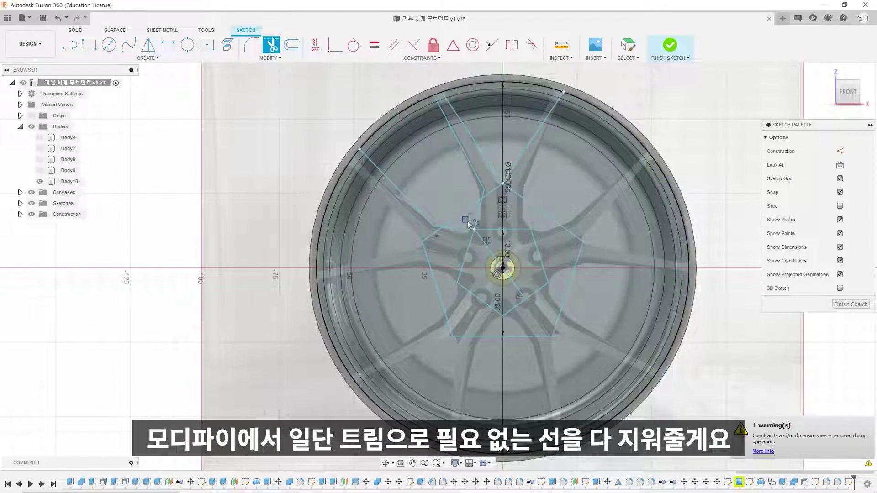
{"action": "left_click", "coordinate": [424, 231]}
{"action": "left_click", "coordinate": [439, 281]}
{"action": "left_click", "coordinate": [477, 338]}
{"action": "left_click", "coordinate": [506, 235]}
{"action": "left_click", "coordinate": [492, 247]}
{"action": "left_click", "coordinate": [461, 268]}
{"action": "left_click", "coordinate": [508, 275]}
{"action": "left_click", "coordinate": [562, 229]}
{"action": "left_click", "coordinate": [575, 270]}
{"action": "left_click", "coordinate": [526, 300]}
{"action": "left_click", "coordinate": [479, 299]}
{"action": "left_click", "coordinate": [542, 263]}
{"action": "left_click", "coordinate": [493, 190]}
{"action": "left_click", "coordinate": [503, 211]}
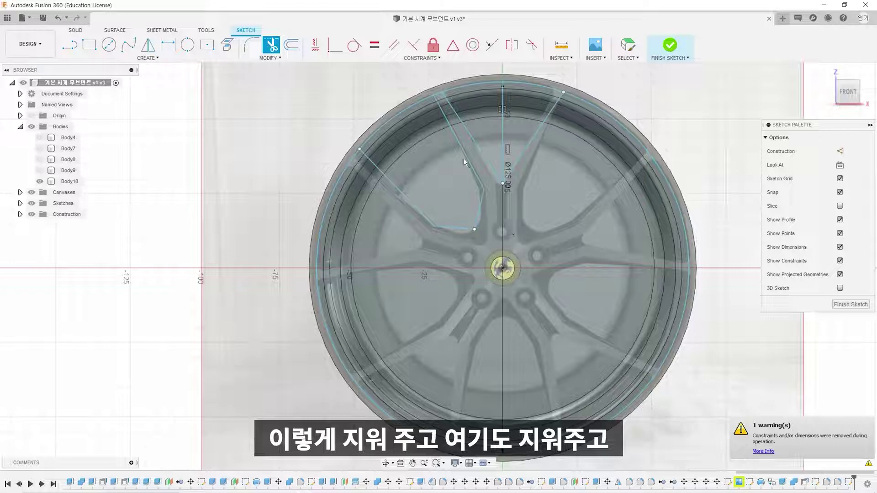
Trim the 125 mm circle's arcs that lie outside the two opening outlines and end trimming
{"action": "left_click", "coordinate": [437, 94]}
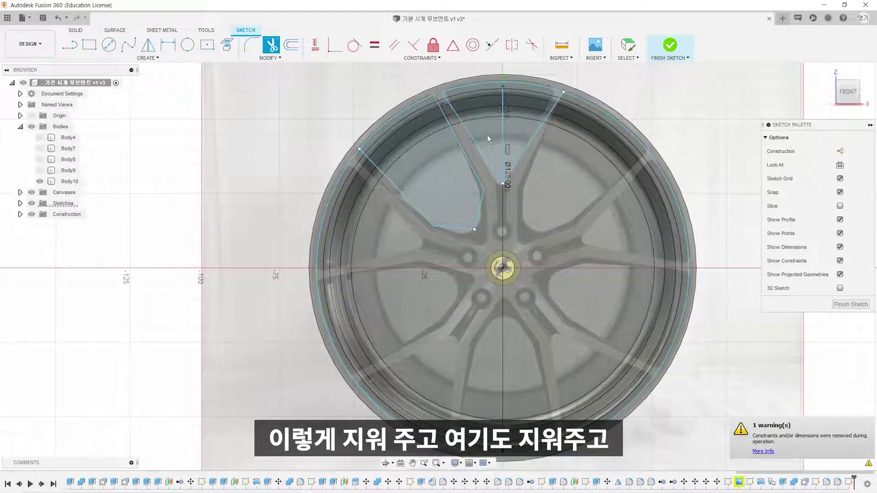
{"action": "left_click", "coordinate": [609, 117]}
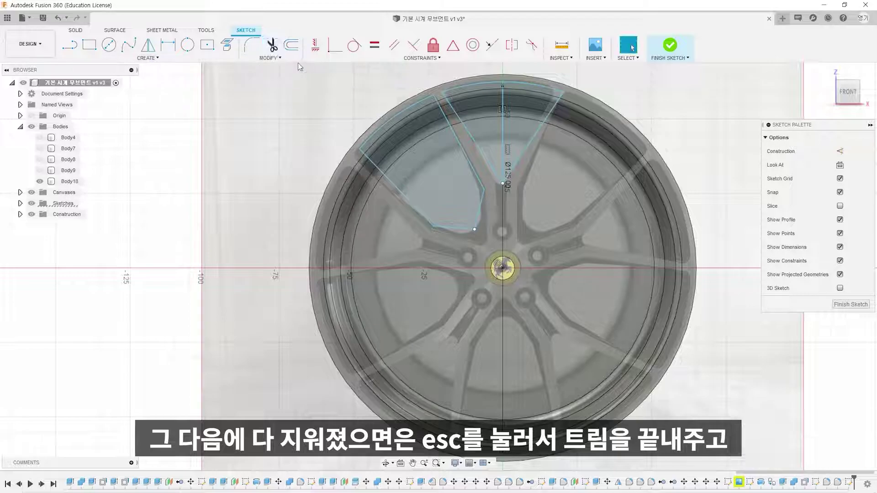
{"action": "key", "text": "Escape"}
Start a sketch Circular Pattern with the complete V-shaped and upper-left opening outlines as its objects
{"action": "left_click", "coordinate": [148, 60]}
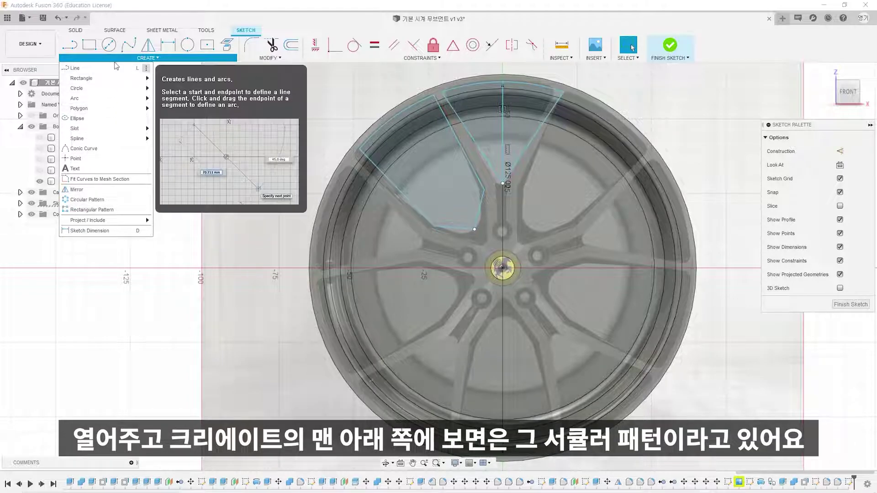
{"action": "left_click", "coordinate": [97, 203]}
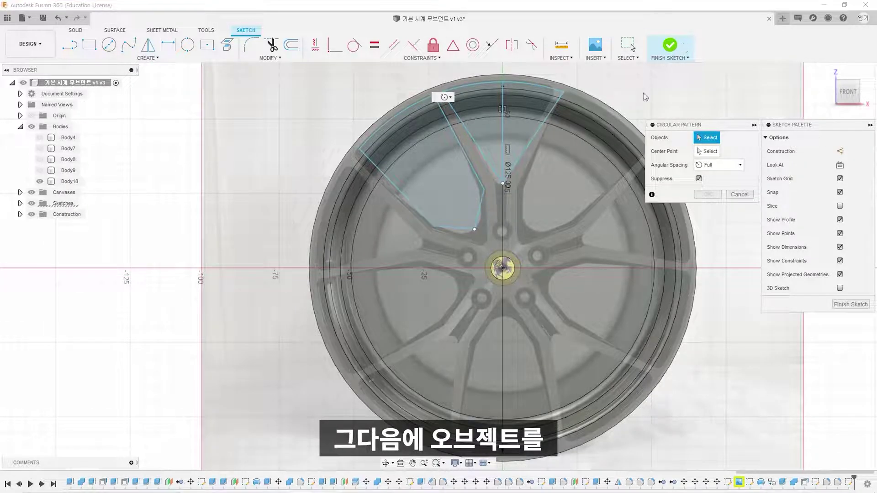
{"action": "left_click", "coordinate": [516, 86]}
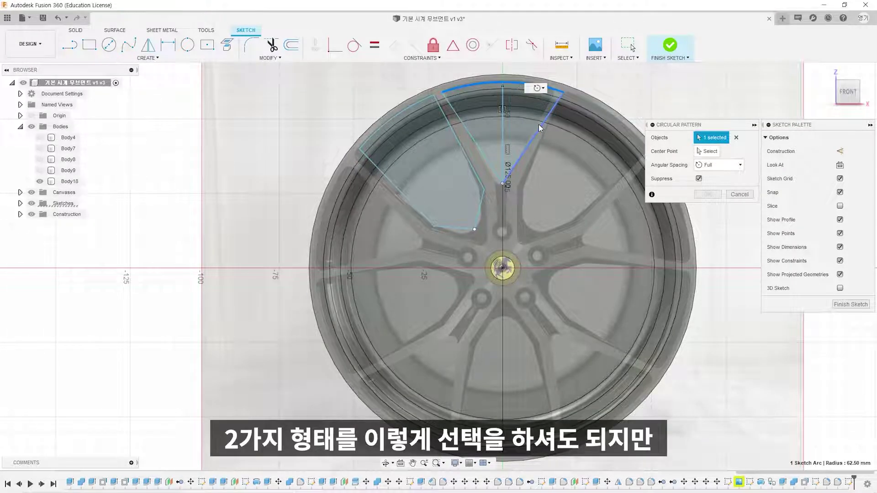
{"action": "left_click", "coordinate": [539, 124]}
{"action": "left_click", "coordinate": [472, 137]}
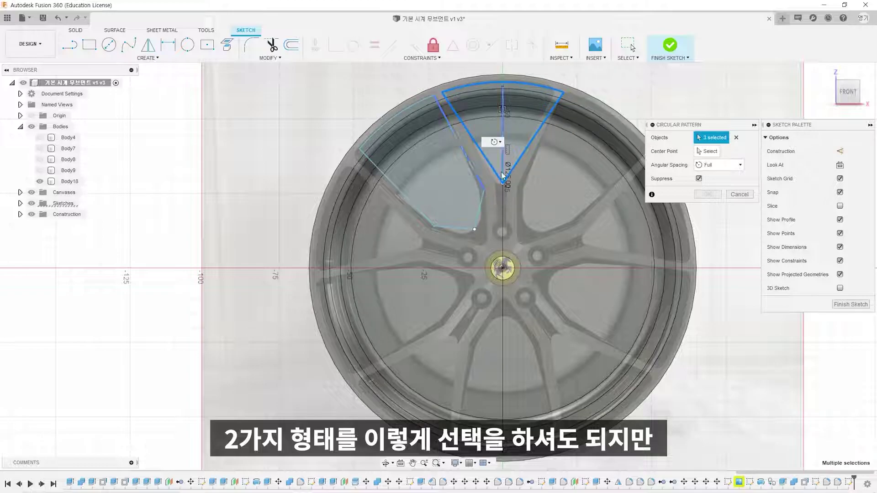
{"action": "double_click", "coordinate": [392, 123]}
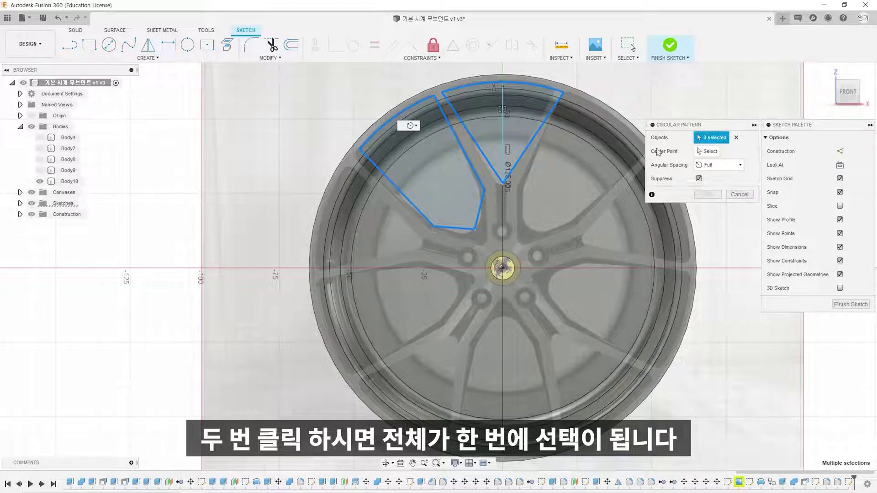
{"action": "left_click", "coordinate": [701, 152]}
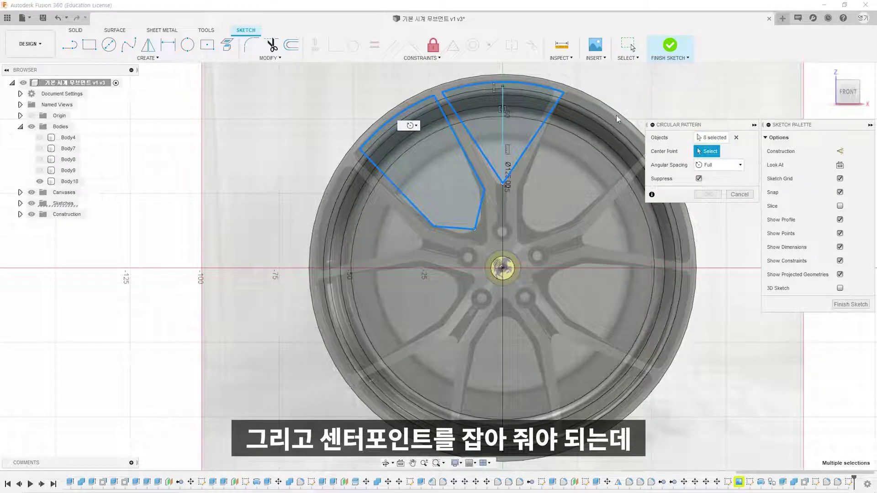
{"action": "middle_click_drag", "start_coordinate": [524, 228], "coordinate": [507, 264], "text": "shift"}
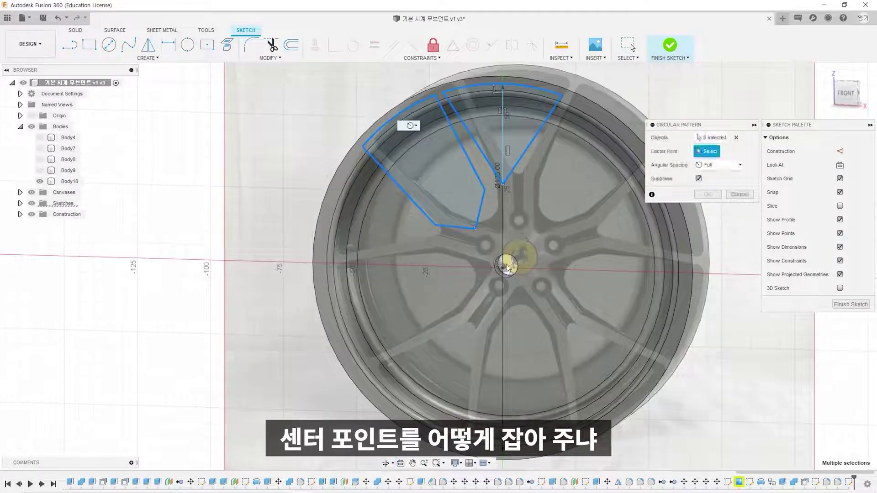
{"action": "left_click", "coordinate": [502, 269]}
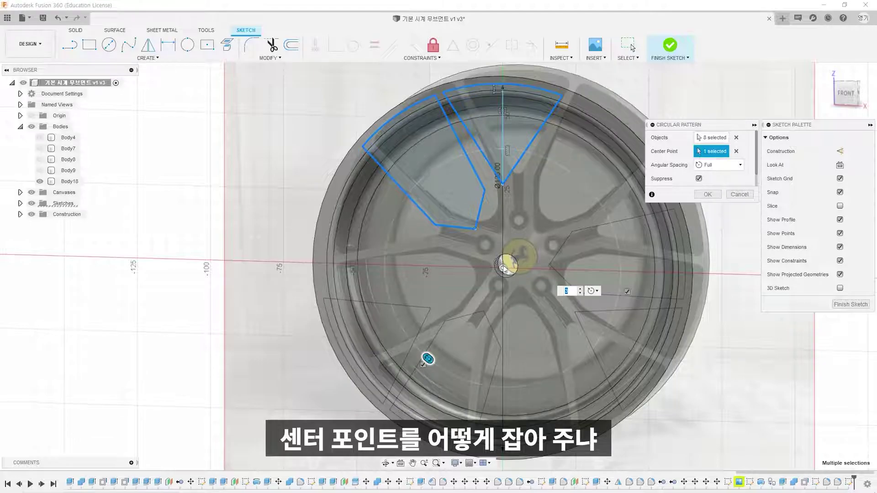
{"action": "middle_click_drag", "start_coordinate": [503, 266], "coordinate": [505, 267], "text": "shift"}
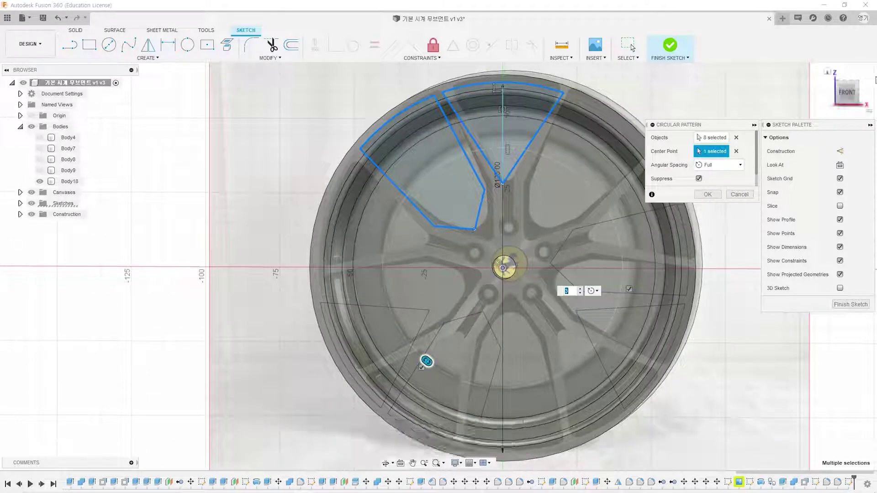
{"action": "left_click", "coordinate": [847, 93]}
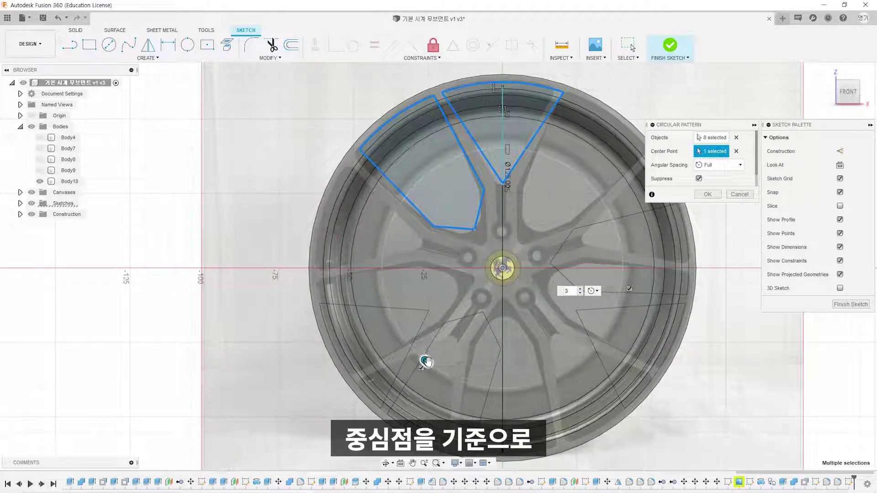
{"action": "left_click_drag", "start_coordinate": [417, 358], "coordinate": [404, 309]}
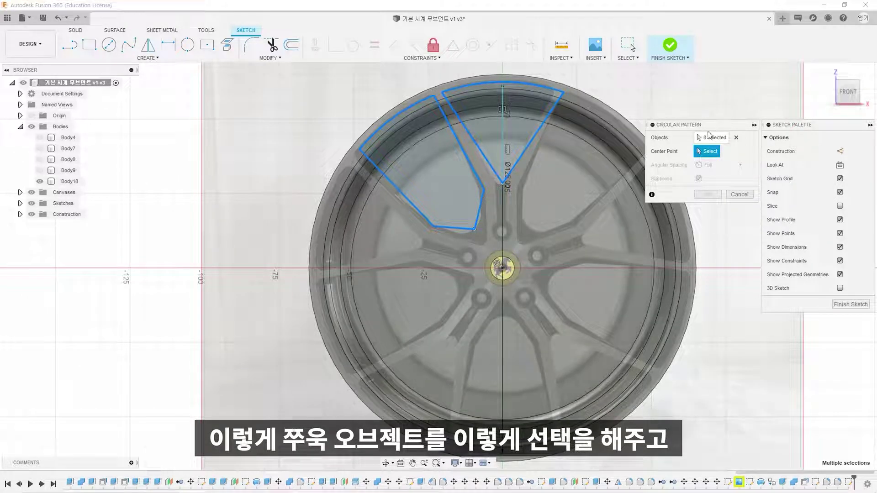
{"action": "left_click", "coordinate": [699, 137]}
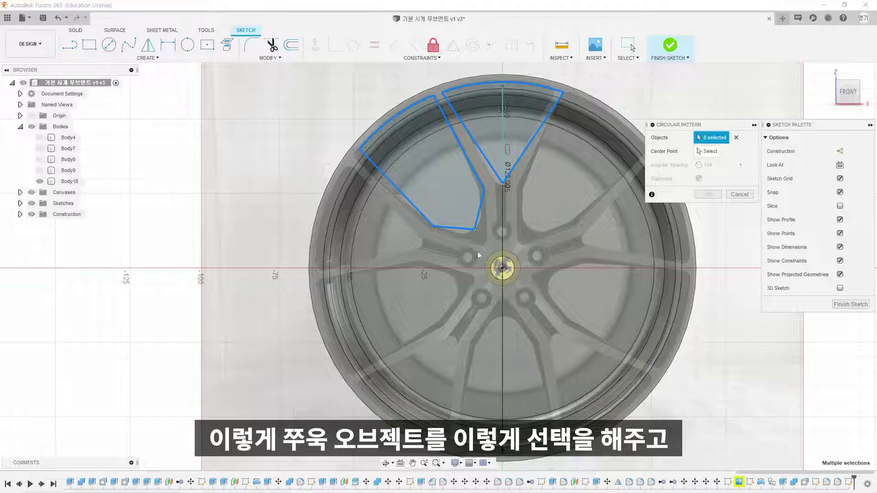
{"action": "left_click", "coordinate": [702, 151]}
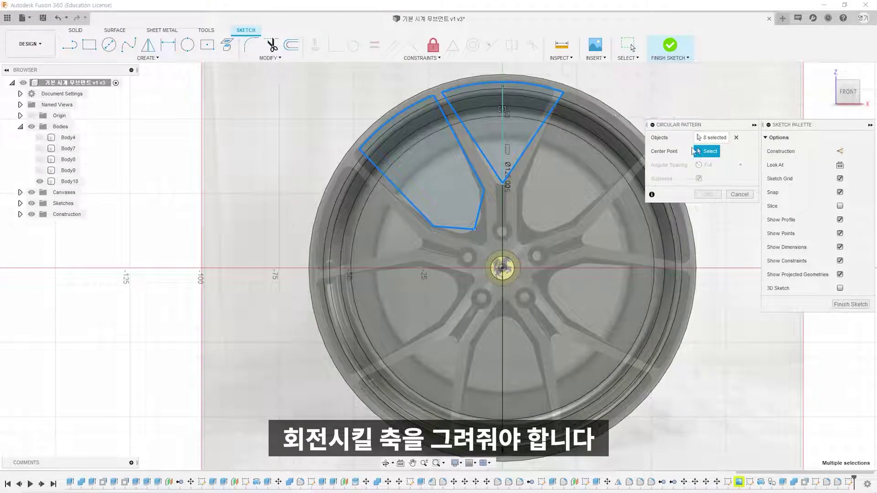
{"action": "left_click", "coordinate": [739, 194]}
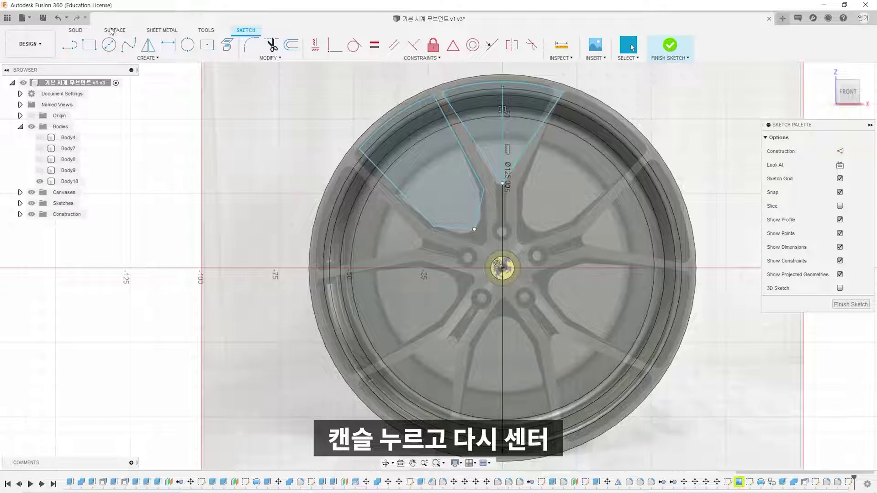
Draw a small circle centred on the wheel's hub, enclosing the yellow centre emblem, to mark the rotation centre
{"action": "left_click", "coordinate": [108, 44]}
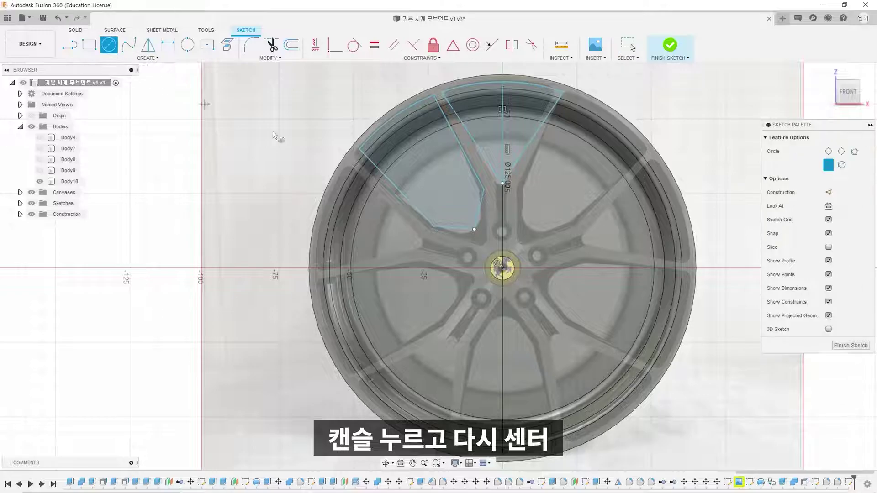
{"action": "left_click", "coordinate": [503, 268]}
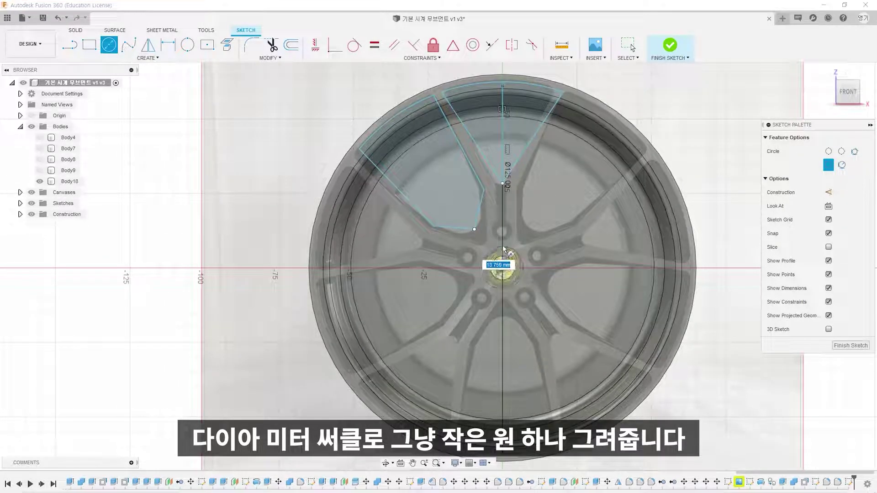
{"action": "left_click", "coordinate": [505, 245]}
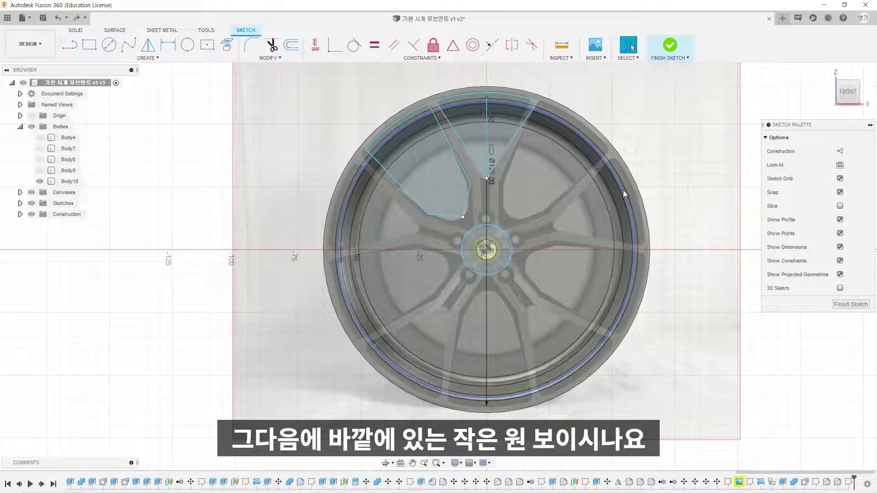
{"action": "left_click", "coordinate": [623, 194]}
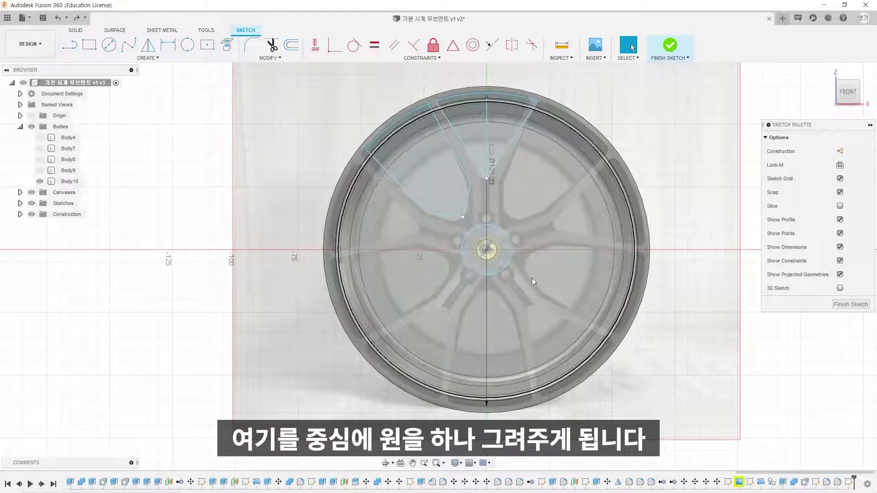
Fillet the upper-left opening's bottom corner nearest the hub with a 3 mm radius
{"action": "left_click", "coordinate": [270, 58]}
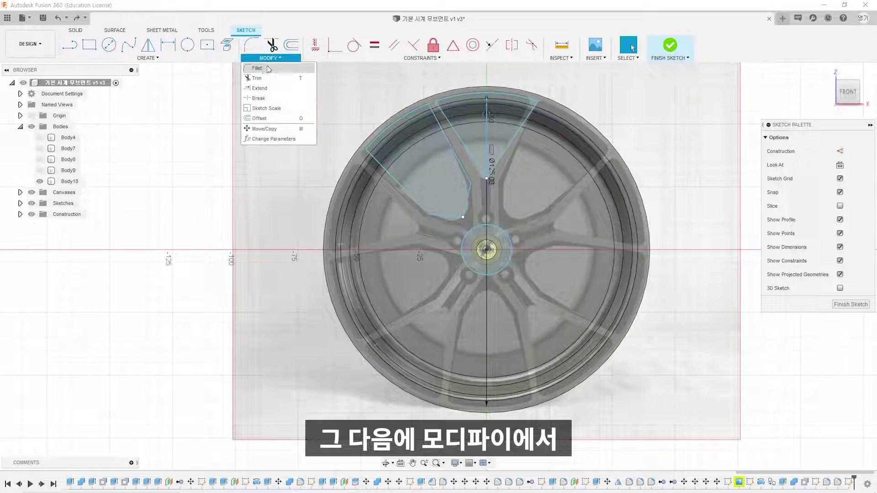
{"action": "left_click", "coordinate": [258, 69]}
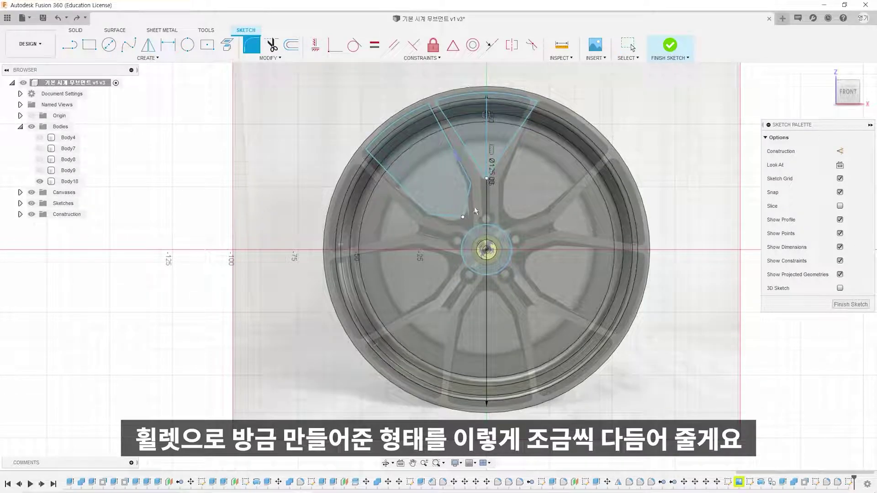
{"action": "scroll", "coordinate": [463, 217], "scroll_direction": "up", "scroll_amount": 5}
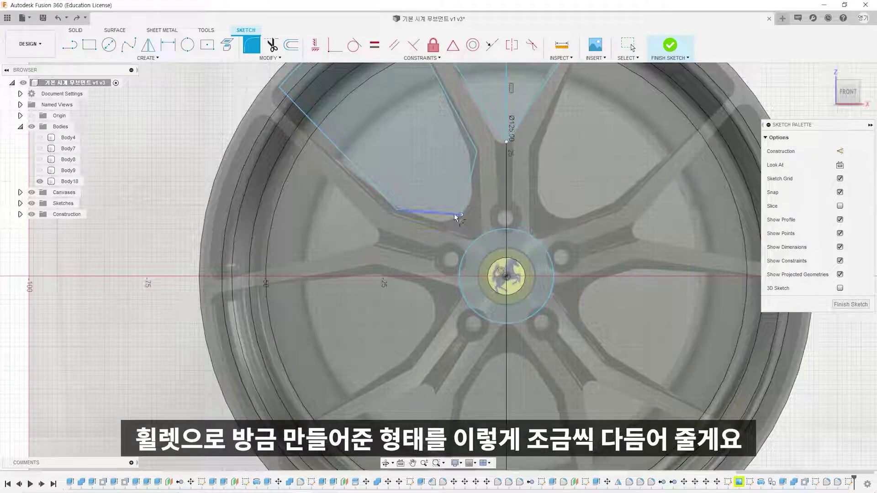
{"action": "scroll", "coordinate": [454, 213], "scroll_direction": "down", "scroll_amount": 3}
{"action": "scroll", "coordinate": [445, 211], "scroll_direction": "up", "scroll_amount": 2}
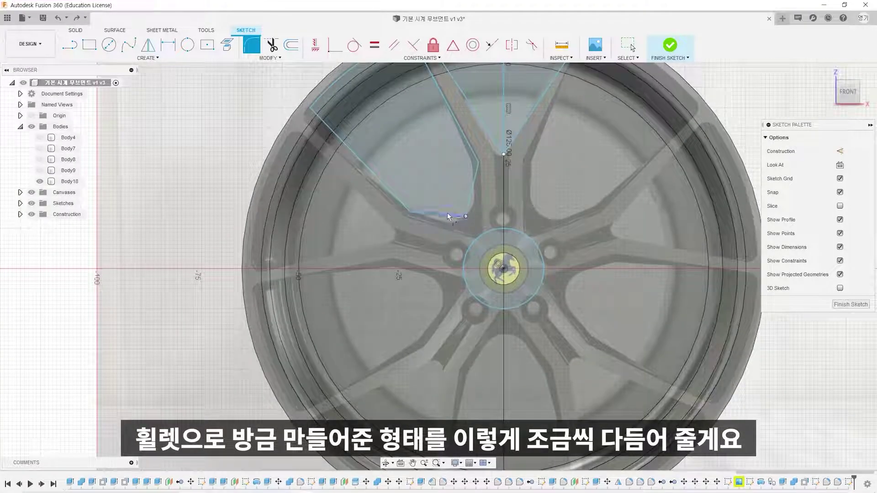
{"action": "left_click", "coordinate": [448, 215]}
{"action": "left_click", "coordinate": [472, 196]}
{"action": "middle_click_drag", "start_coordinate": [424, 186], "coordinate": [461, 230]}
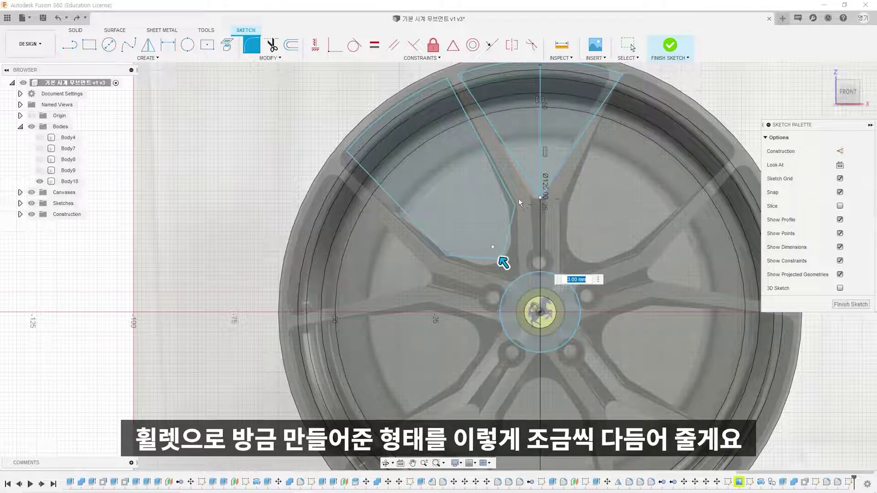
{"action": "key", "text": "Return"}
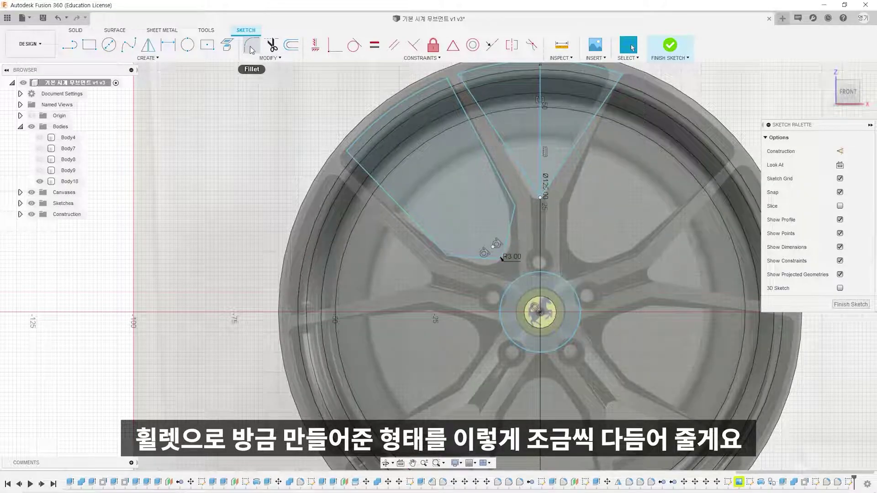
{"action": "left_click", "coordinate": [250, 46]}
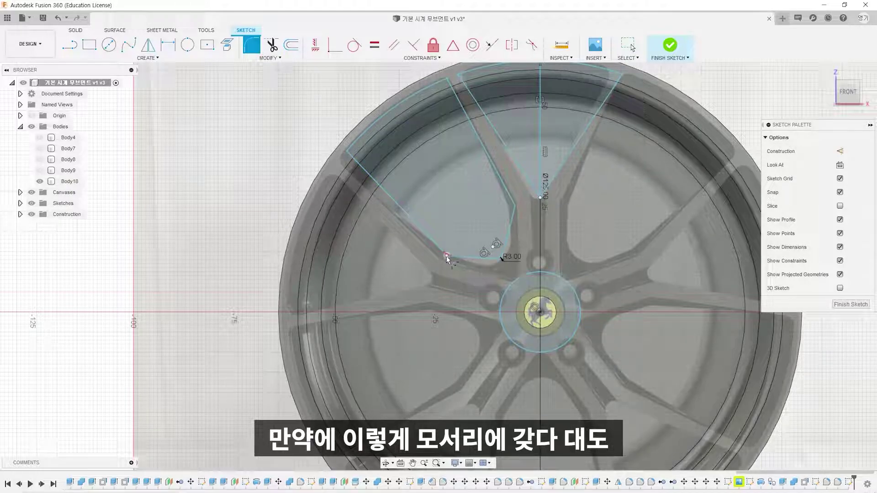
{"action": "scroll", "coordinate": [447, 258], "scroll_direction": "up", "scroll_amount": 5}
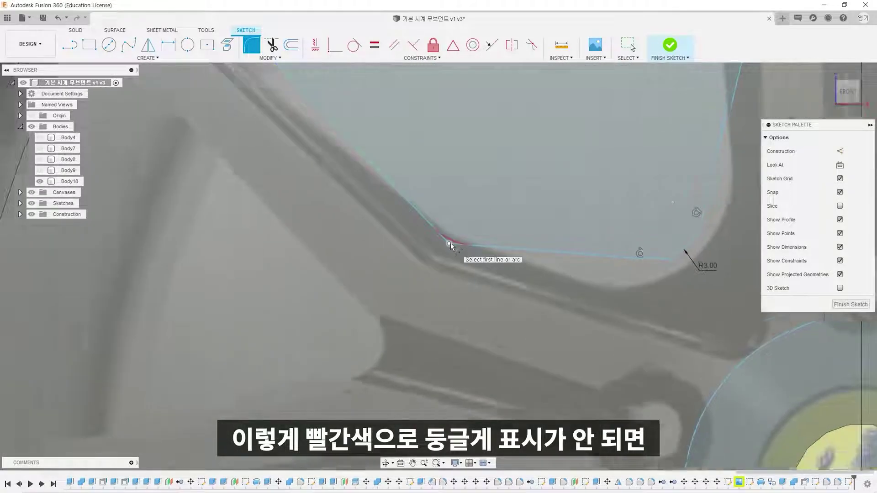
{"action": "scroll", "coordinate": [450, 242], "scroll_direction": "down", "scroll_amount": 5}
{"action": "left_click", "coordinate": [441, 233]}
{"action": "left_click", "coordinate": [472, 246]}
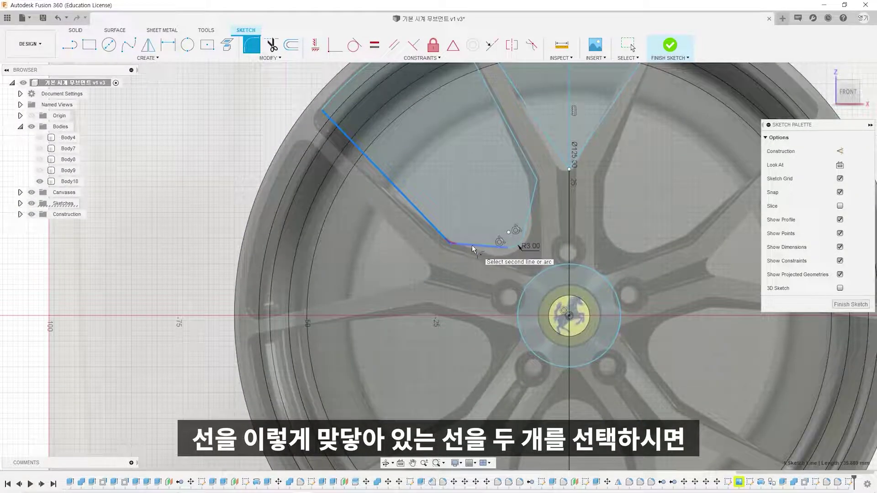
{"action": "left_click_drag", "start_coordinate": [454, 254], "coordinate": [449, 267]}
{"action": "left_click", "coordinate": [534, 196]}
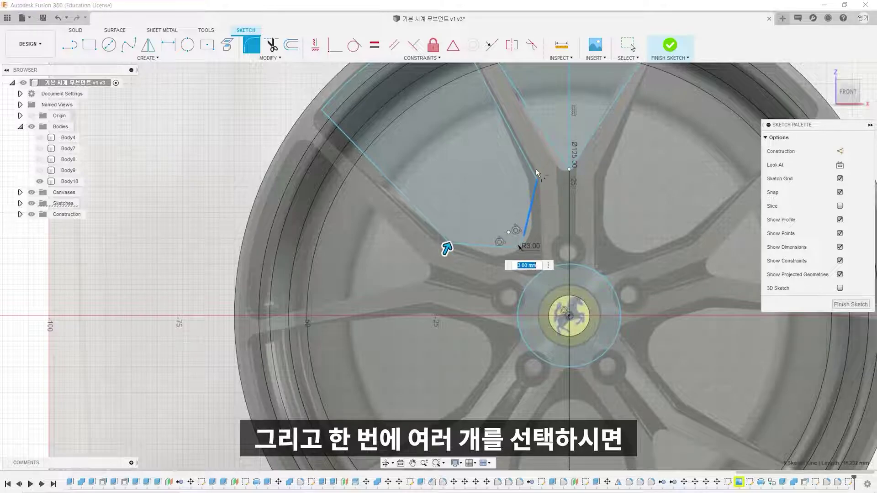
{"action": "left_click_drag", "start_coordinate": [451, 260], "coordinate": [449, 263]}
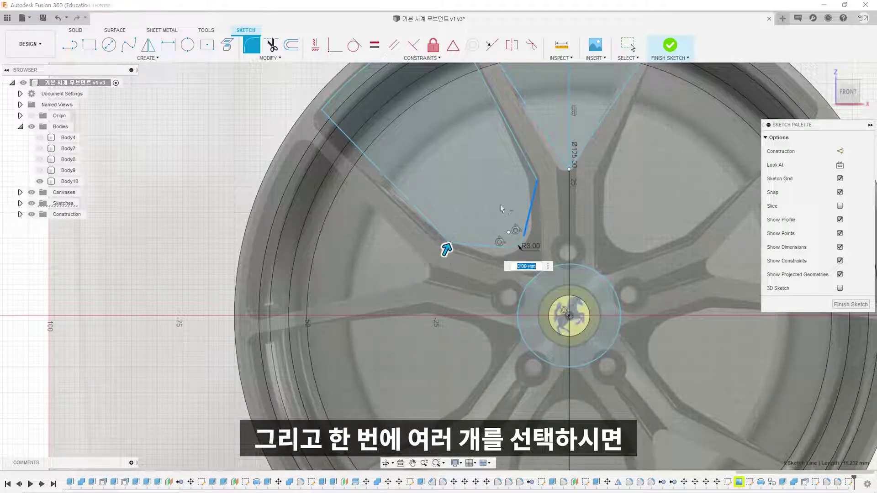
{"action": "key", "text": "Escape"}
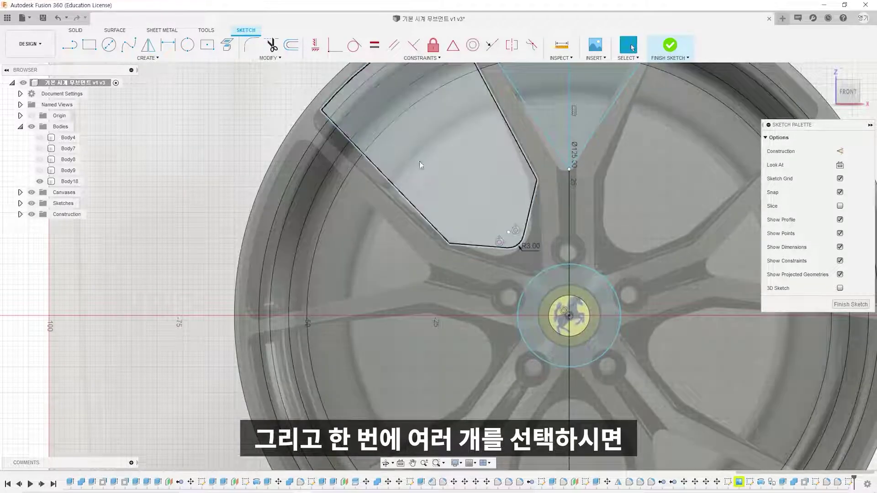
Fillet the upper-left opening's remaining lower-left corner and its right-hand bend together with a 7 mm radius
{"action": "left_click", "coordinate": [251, 44]}
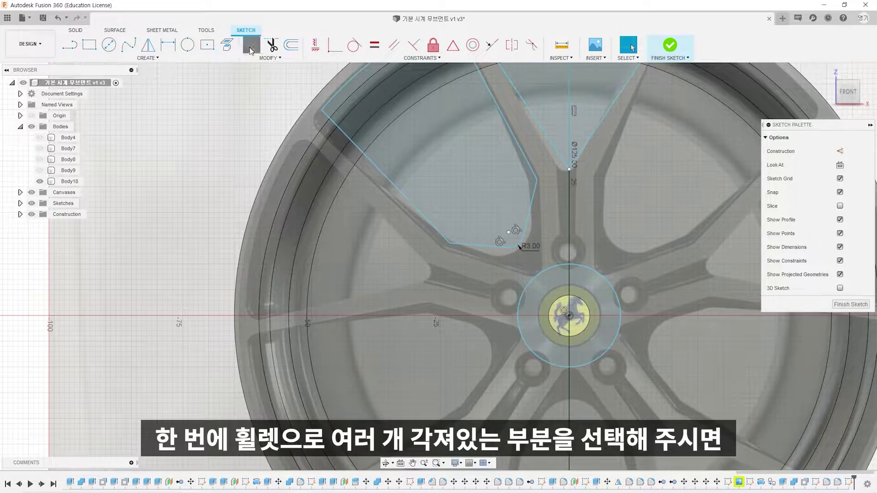
{"action": "left_click", "coordinate": [537, 181]}
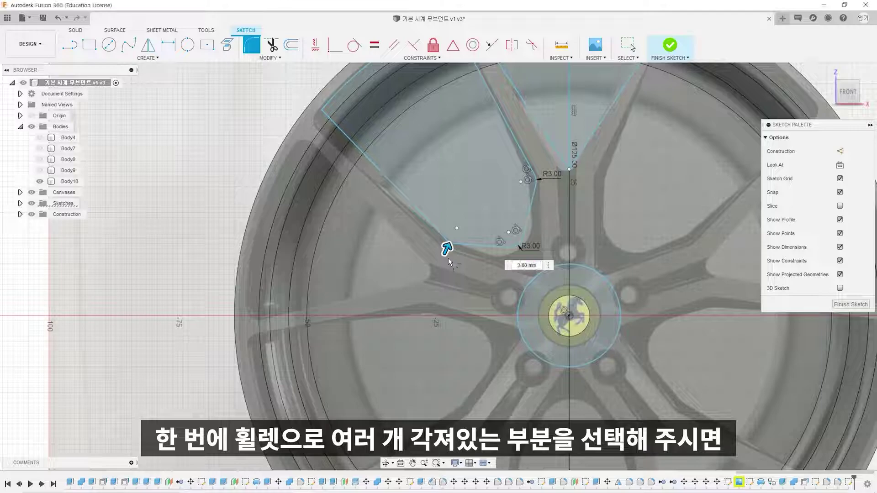
{"action": "left_click_drag", "start_coordinate": [447, 263], "coordinate": [453, 255]}
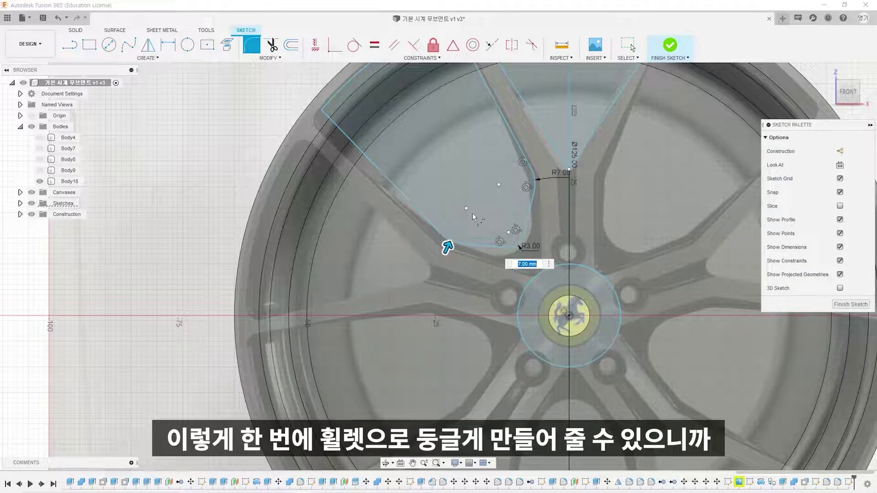
{"action": "key", "text": "Return"}
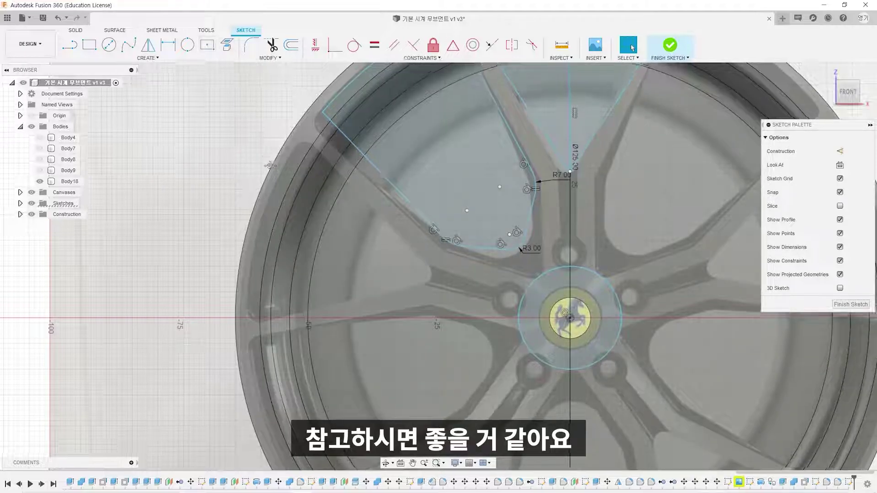
Fillet both outer corners of the upper-left opening, beside the rim arc, with a 4.5 mm radius
{"action": "mouse_move", "coordinate": [275, 63]}
{"action": "middle_mouse_down"}
{"action": "mouse_move", "coordinate": [306, 186]}
{"action": "mouse_move", "coordinate": [221, 159]}
{"action": "middle_mouse_up"}
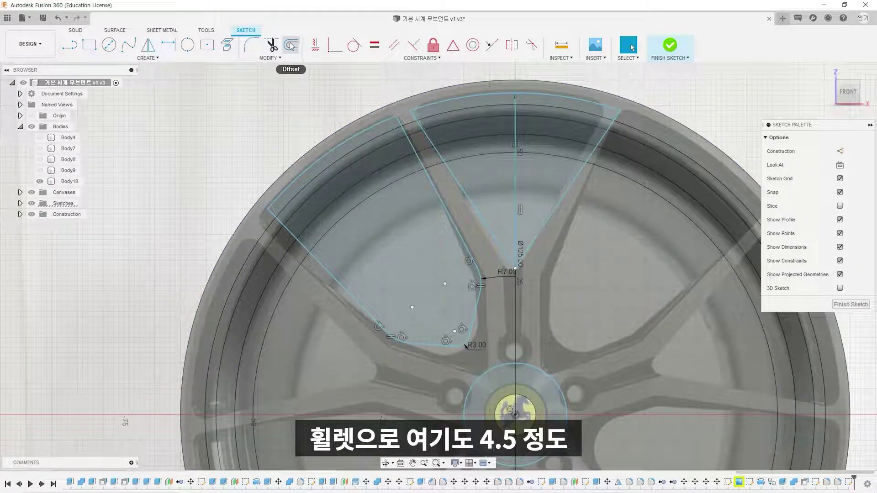
{"action": "left_click", "coordinate": [251, 45]}
{"action": "left_click", "coordinate": [269, 210]}
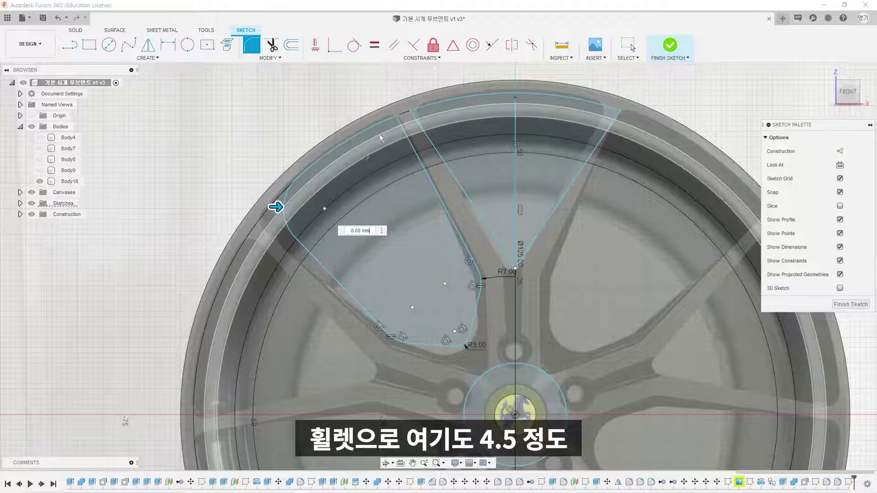
{"action": "left_click", "coordinate": [396, 120]}
{"action": "type", "text": "4.5"}
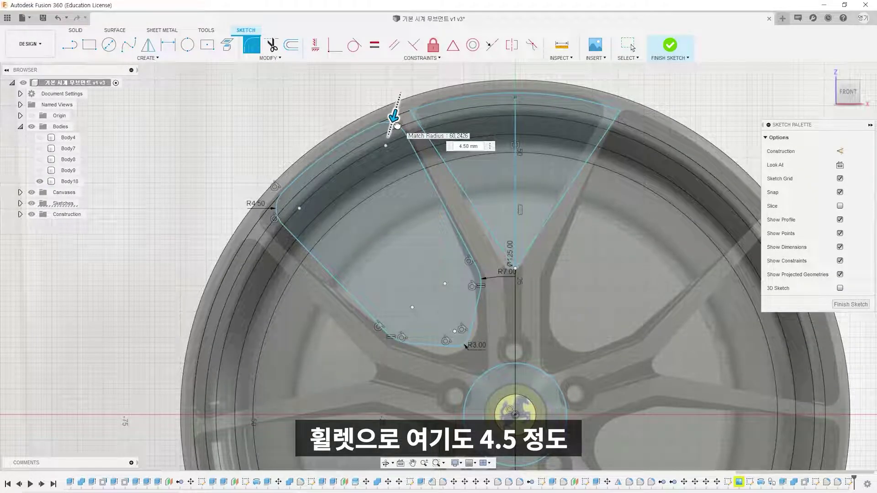
{"action": "key", "text": "Return"}
{"action": "left_click", "coordinate": [629, 44]}
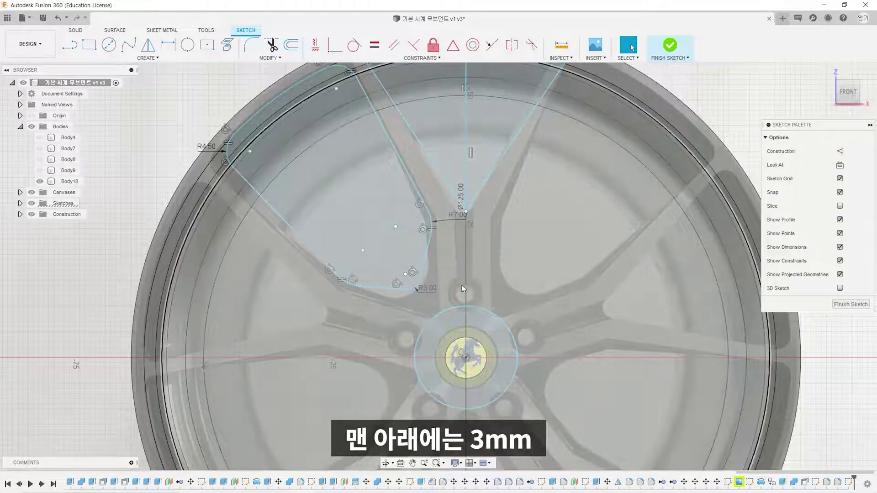
Delete the vertical centre line running through the top triangular opening
{"action": "middle_click_drag", "start_coordinate": [465, 307], "coordinate": [454, 364]}
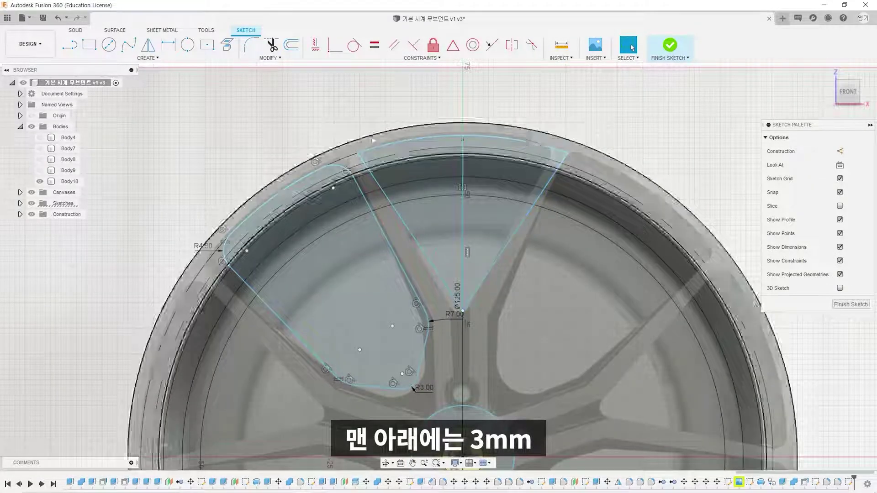
{"action": "left_click", "coordinate": [463, 197]}
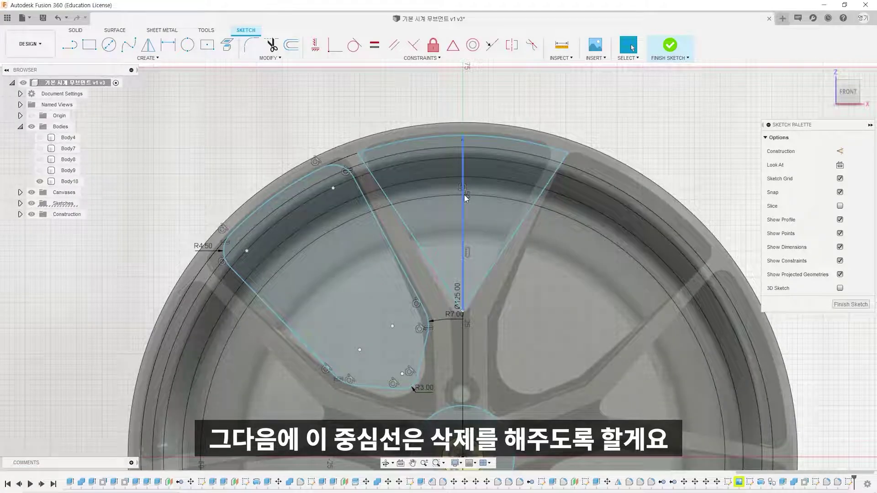
{"action": "key", "text": "Delete"}
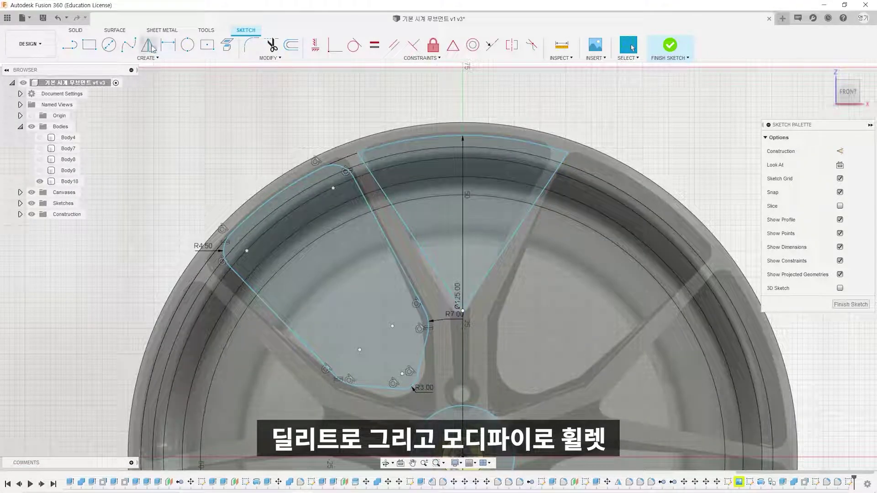
Fillet the top triangular opening's lower tip, above the hub, with a 2 mm radius
{"action": "left_click", "coordinate": [272, 59]}
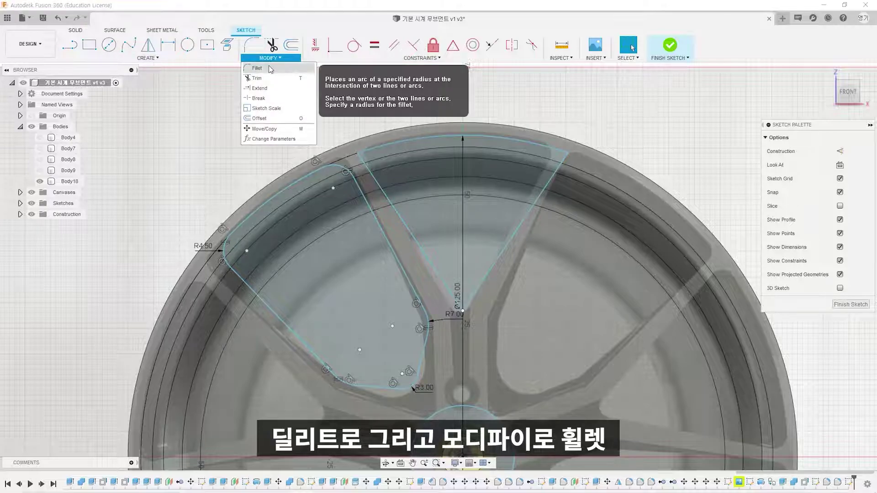
{"action": "left_click", "coordinate": [257, 68]}
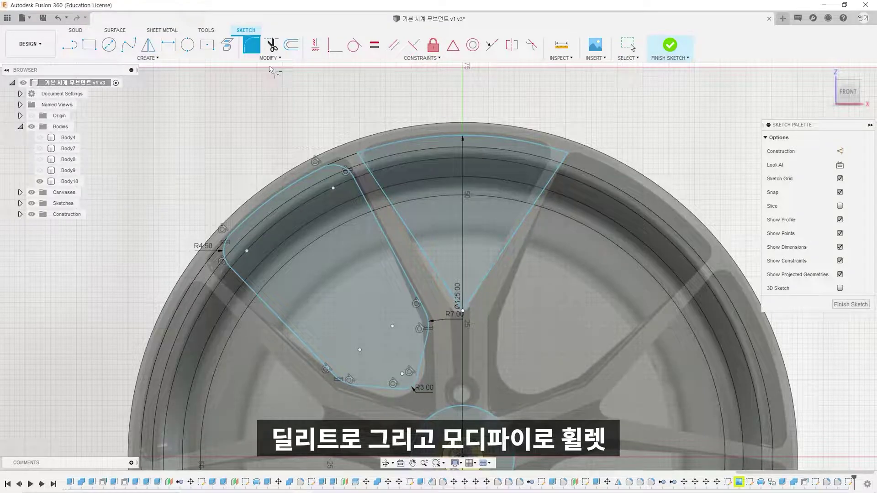
{"action": "left_click", "coordinate": [462, 313]}
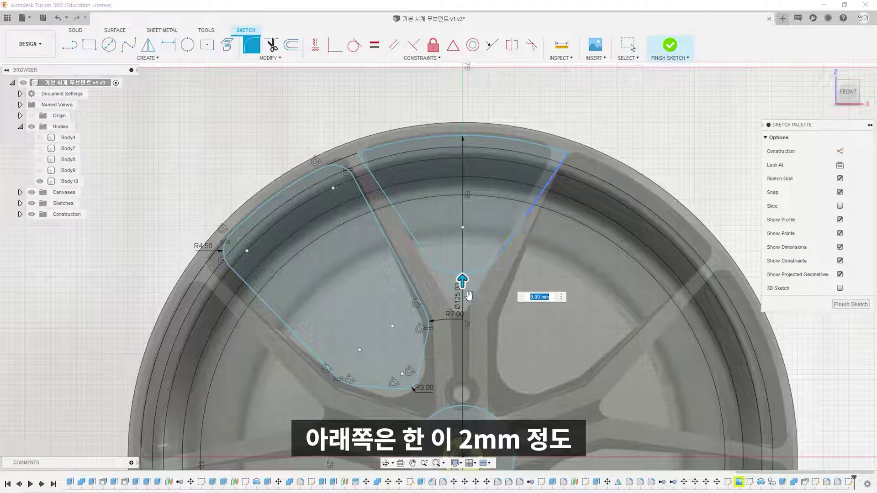
{"action": "left_click_drag", "start_coordinate": [469, 295], "coordinate": [473, 316]}
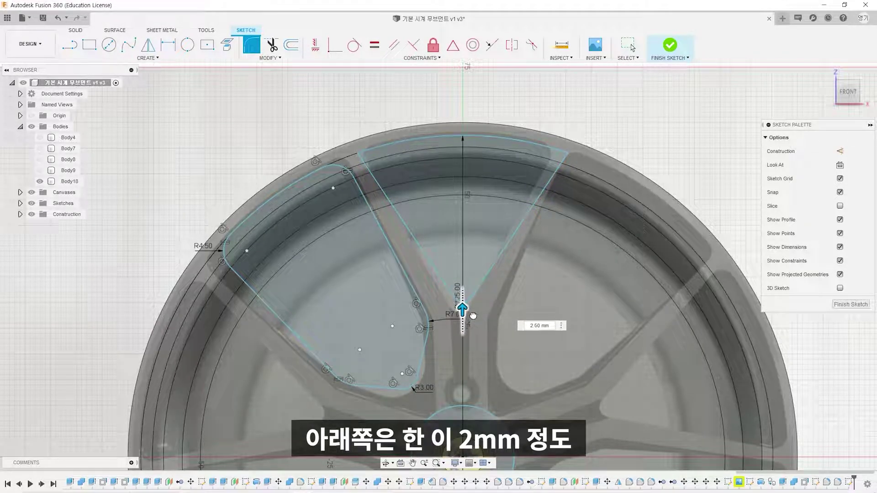
{"action": "key", "text": "Return"}
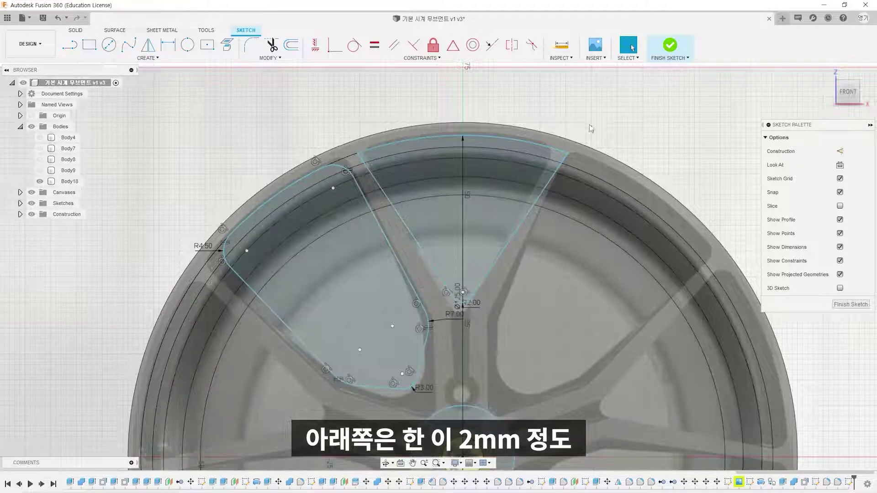
Fillet both outer corners of the top triangular opening, beside the rim arc, with a 2.5 mm radius
{"action": "left_click", "coordinate": [251, 44]}
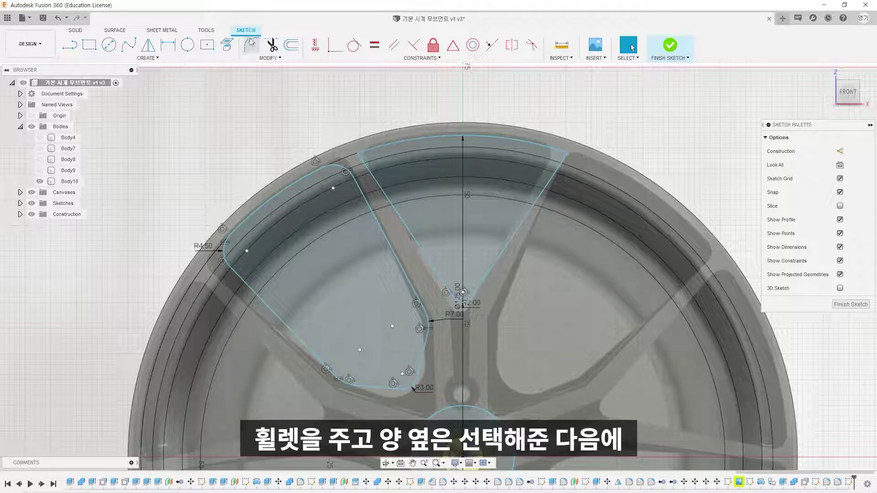
{"action": "left_click", "coordinate": [359, 153]}
{"action": "left_click", "coordinate": [567, 153]}
{"action": "left_click_drag", "start_coordinate": [551, 165], "coordinate": [577, 163]}
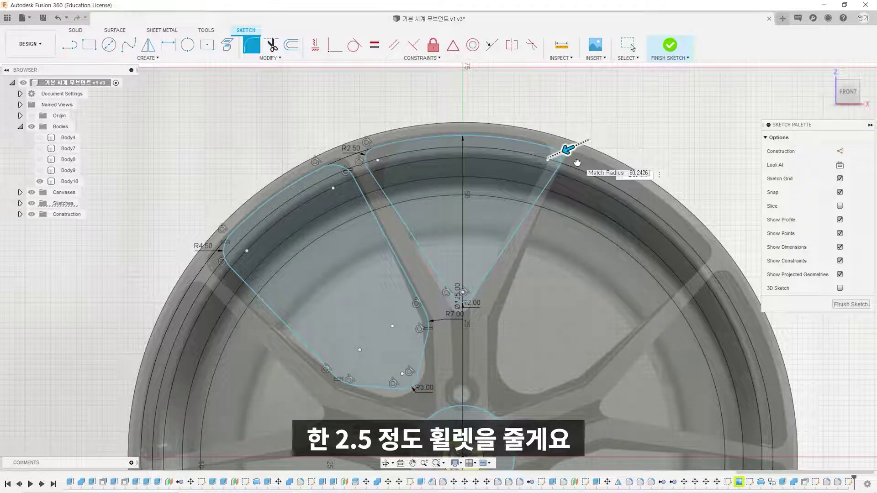
{"action": "key", "text": "Escape"}
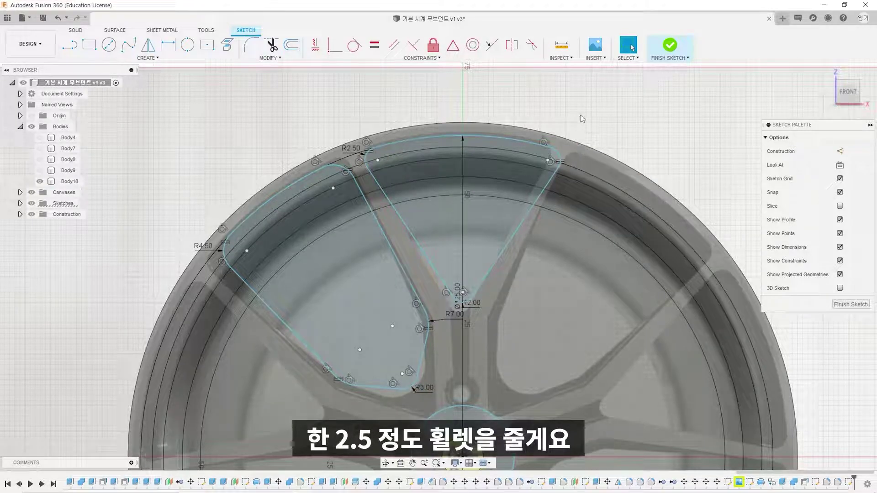
Start a sketch Circular Pattern with the complete outlines of the top triangular opening and the upper-left opening as its objects
{"action": "scroll", "coordinate": [590, 94], "scroll_direction": "down", "scroll_amount": 5}
{"action": "middle_click_drag", "start_coordinate": [591, 94], "coordinate": [547, 81]}
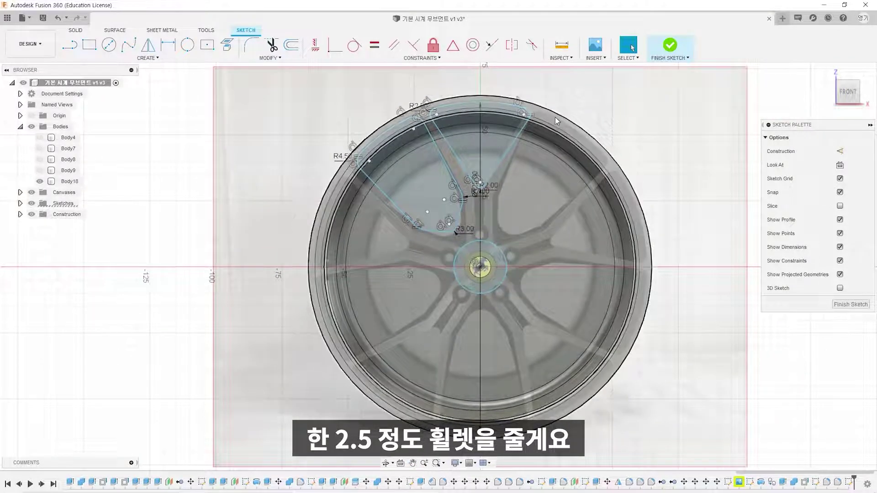
{"action": "left_click", "coordinate": [133, 58]}
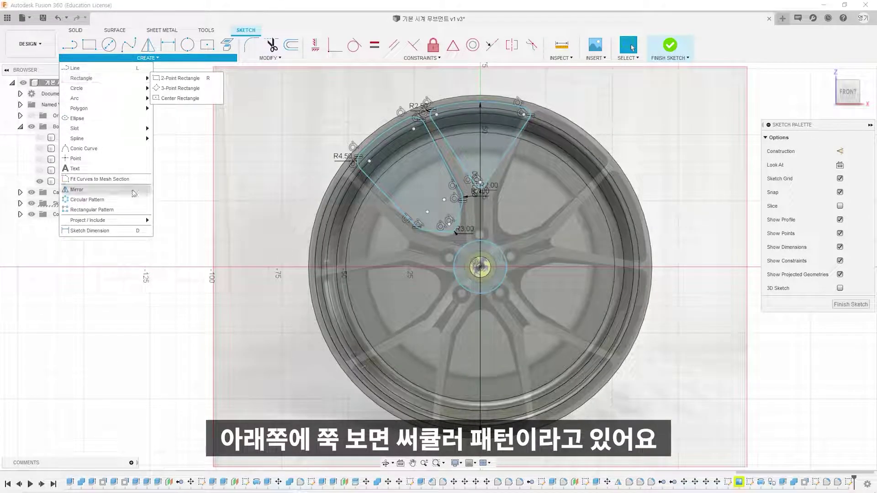
{"action": "left_click", "coordinate": [120, 203]}
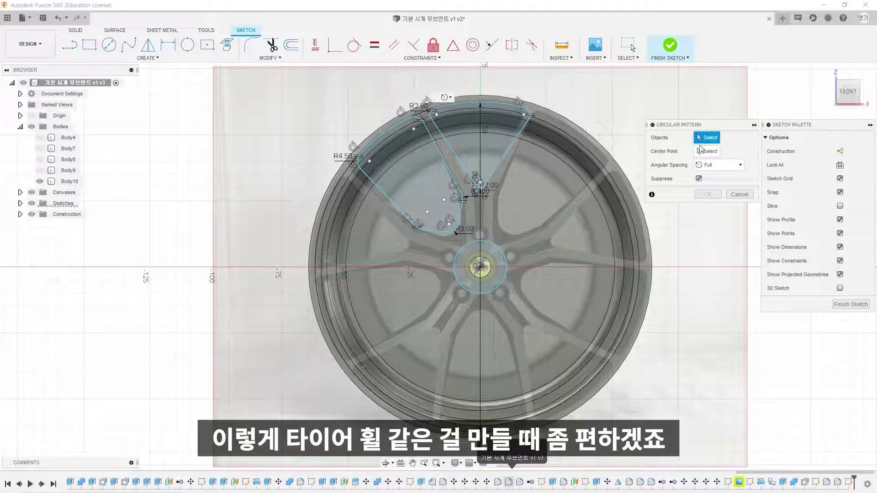
{"action": "scroll", "coordinate": [508, 124], "scroll_direction": "up", "scroll_amount": 3}
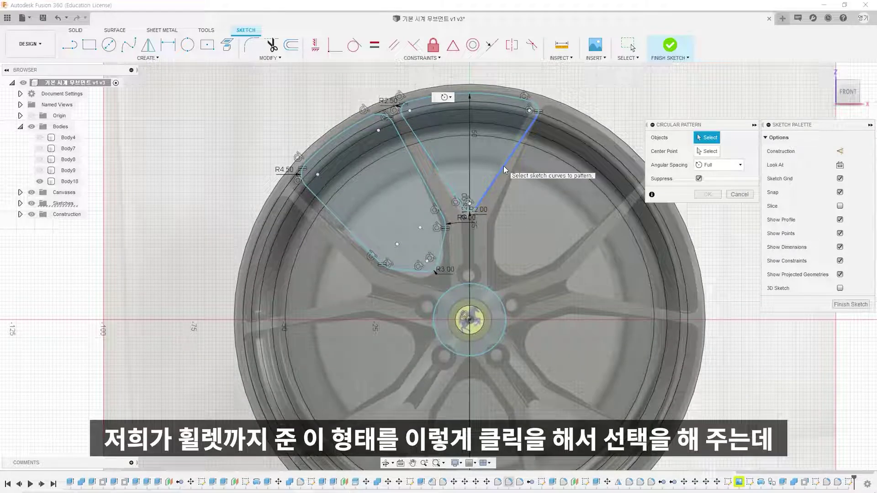
{"action": "left_click", "coordinate": [505, 170]}
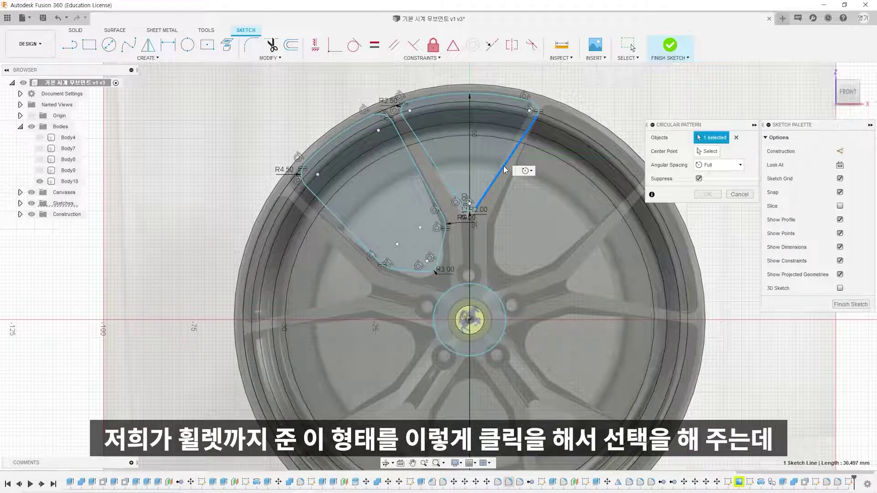
{"action": "left_click", "coordinate": [539, 112]}
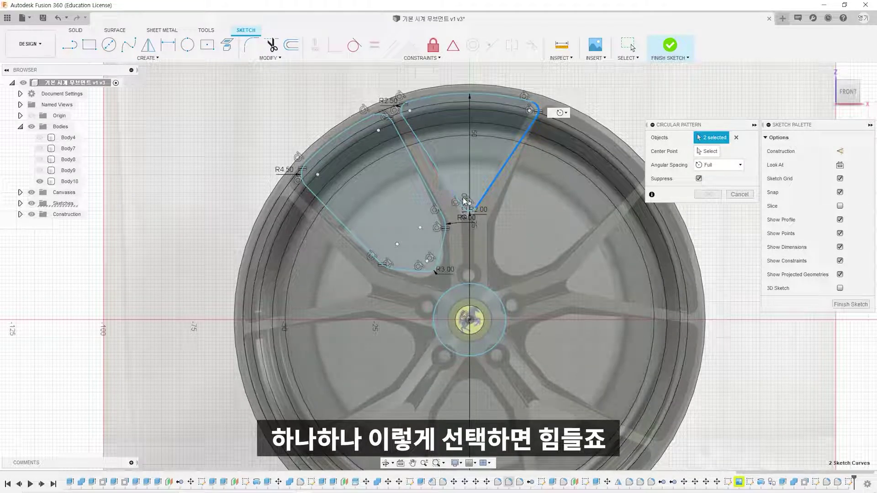
{"action": "double_click", "coordinate": [444, 96]}
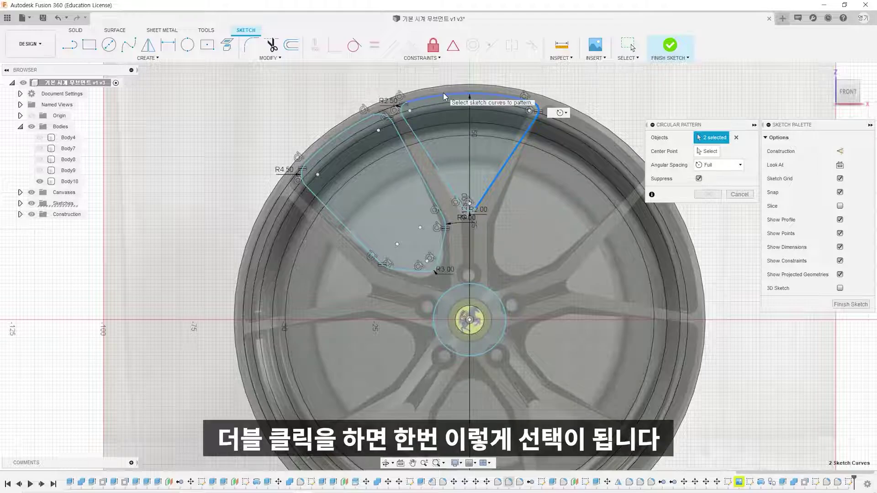
{"action": "left_click", "coordinate": [527, 127]}
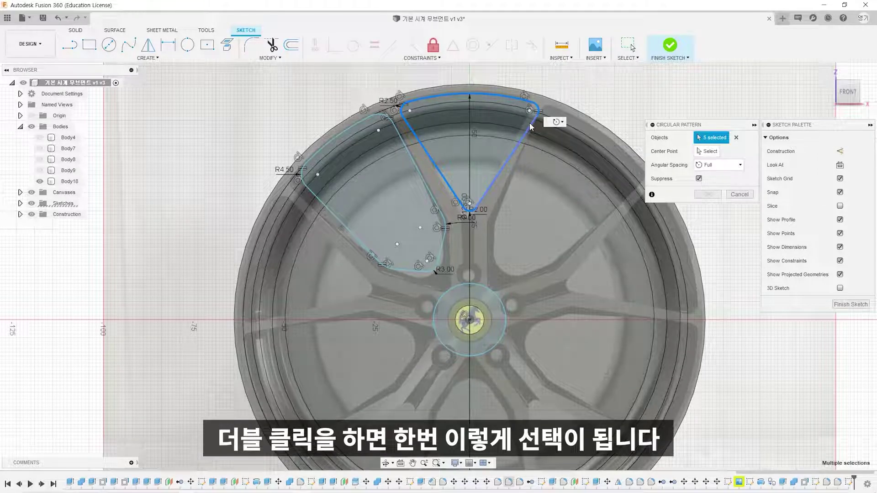
{"action": "double_click", "coordinate": [423, 180]}
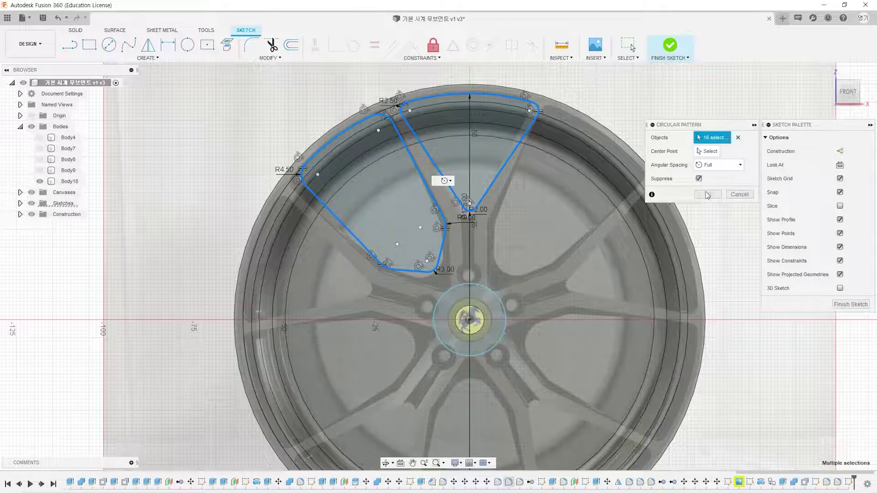
Use the small hub circle as the pattern centre and repeat the two outlines 5 times over the full turn
{"action": "left_click", "coordinate": [713, 151]}
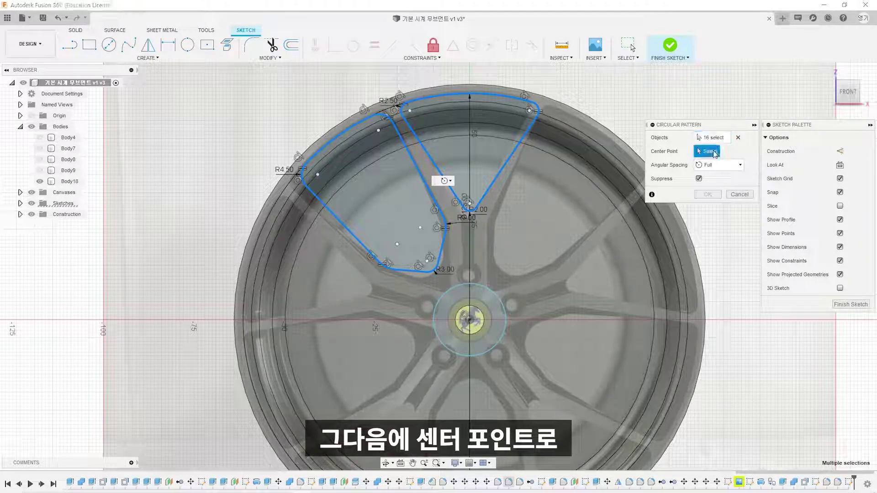
{"action": "left_click", "coordinate": [486, 292]}
{"action": "scroll", "coordinate": [488, 290], "scroll_direction": "down", "scroll_amount": 2}
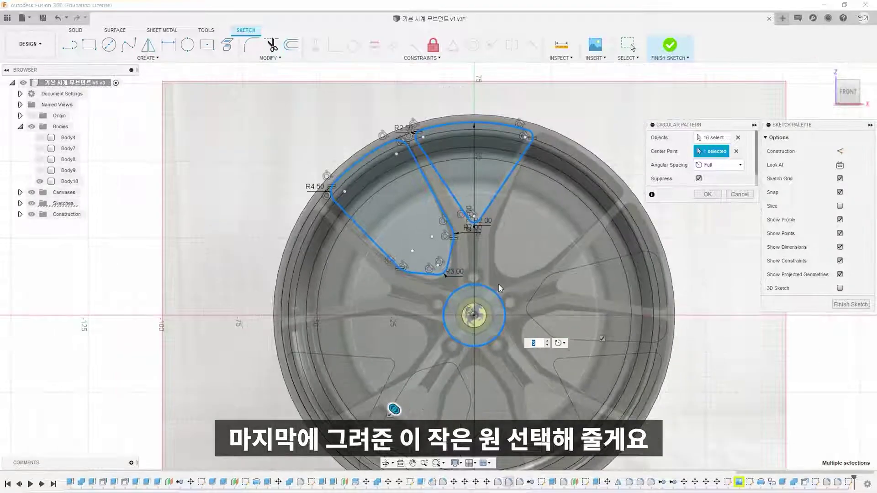
{"action": "scroll", "coordinate": [500, 288], "scroll_direction": "down", "scroll_amount": 2}
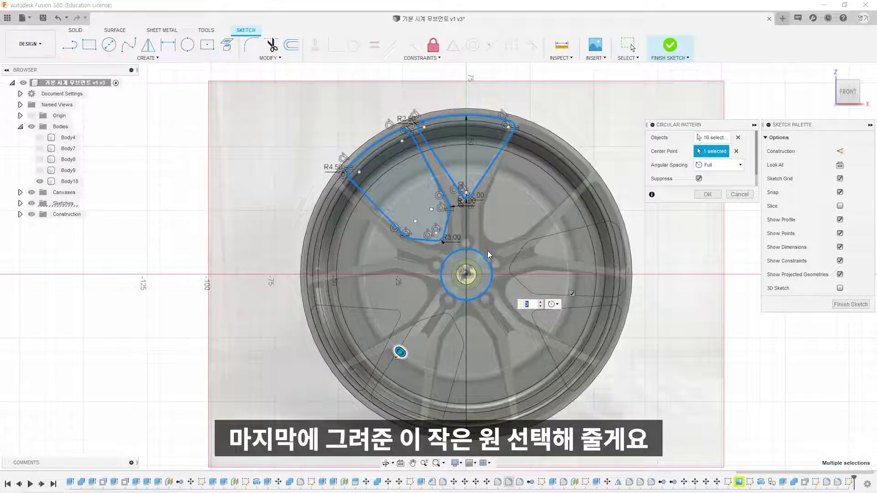
{"action": "scroll", "coordinate": [488, 253], "scroll_direction": "up", "scroll_amount": 1}
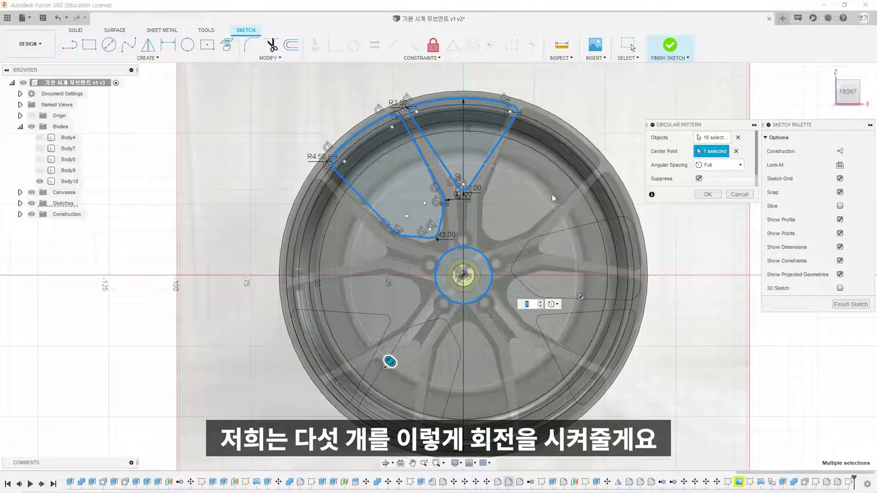
{"action": "key", "text": "Return"}
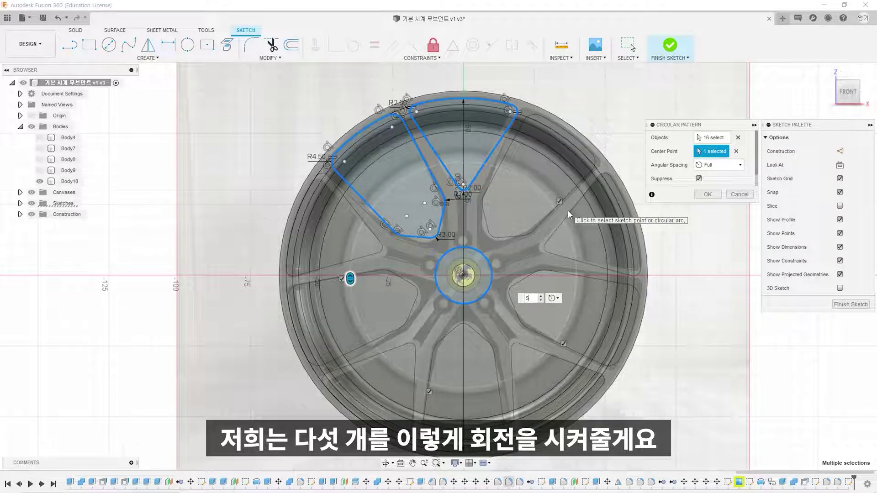
{"action": "left_click", "coordinate": [706, 195]}
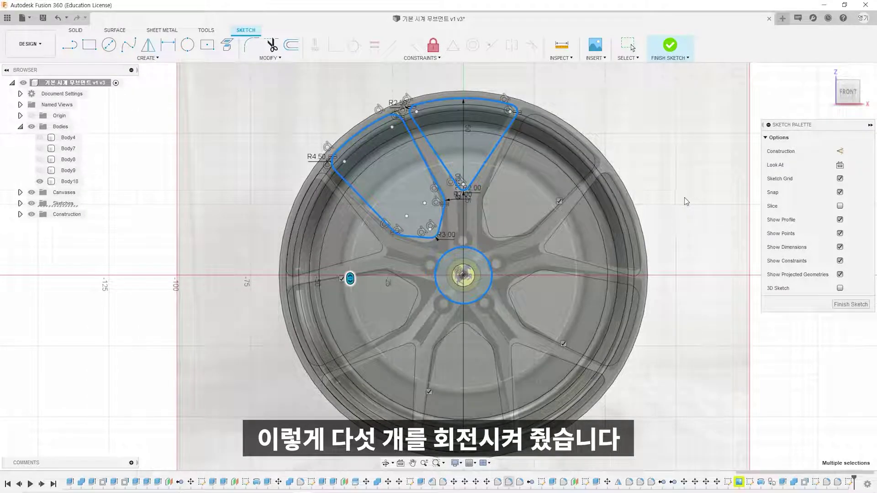
Return to the straight front view of the wheel and finish the sketch
{"action": "scroll", "coordinate": [675, 207], "scroll_direction": "down", "scroll_amount": 2}
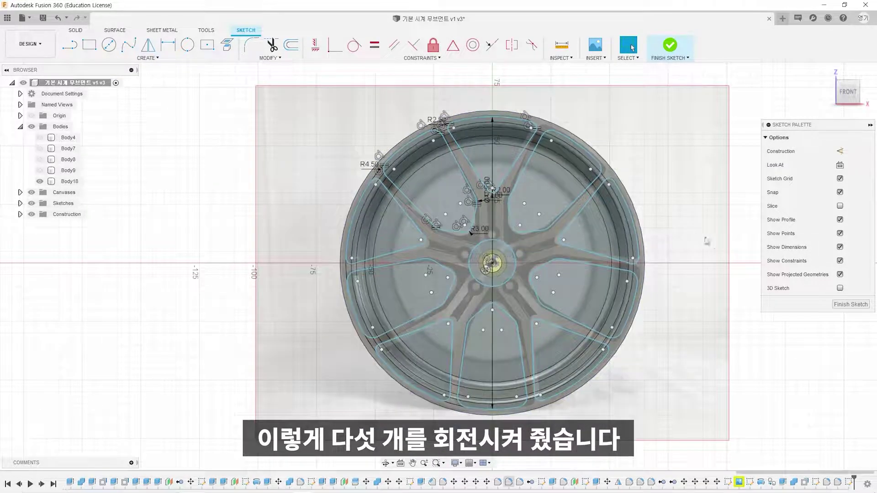
{"action": "middle_click_drag", "start_coordinate": [748, 266], "coordinate": [655, 214]}
{"action": "left_click", "coordinate": [851, 87]}
{"action": "scroll", "coordinate": [600, 223], "scroll_direction": "up", "scroll_amount": 2}
{"action": "scroll", "coordinate": [601, 222], "scroll_direction": "down", "scroll_amount": 2}
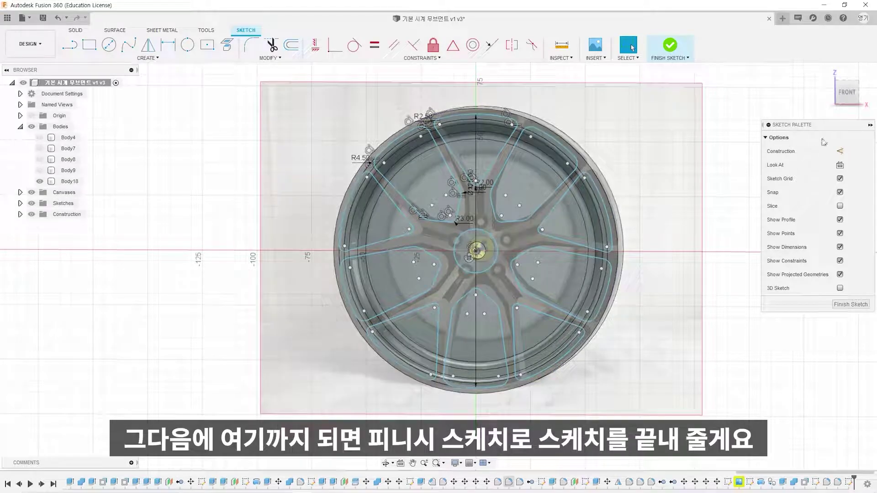
{"action": "left_click", "coordinate": [845, 99]}
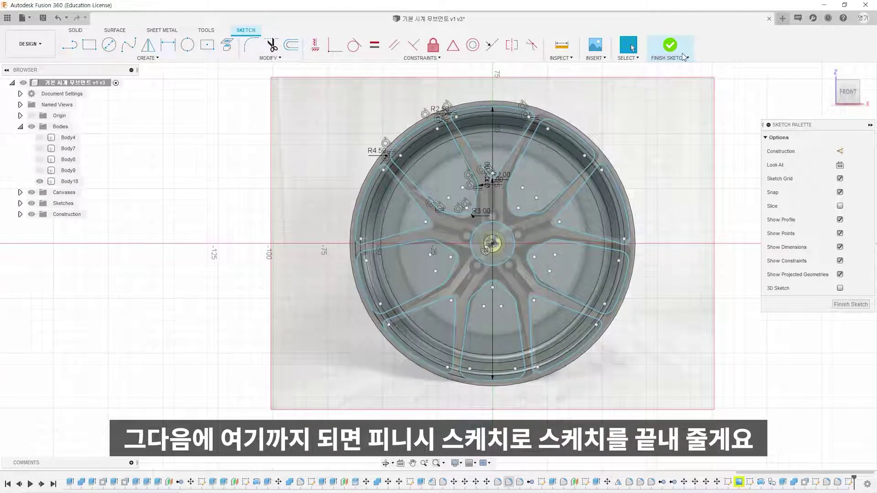
{"action": "left_click", "coordinate": [670, 46]}
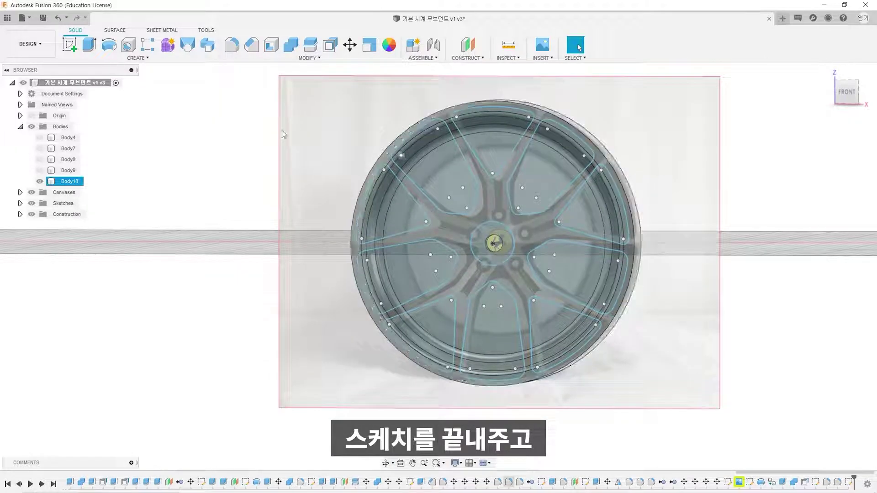
Start an Extrude with all ten rounded spoke openings around the hub as its profiles
{"action": "left_click", "coordinate": [115, 58]}
{"action": "left_click", "coordinate": [113, 103]}
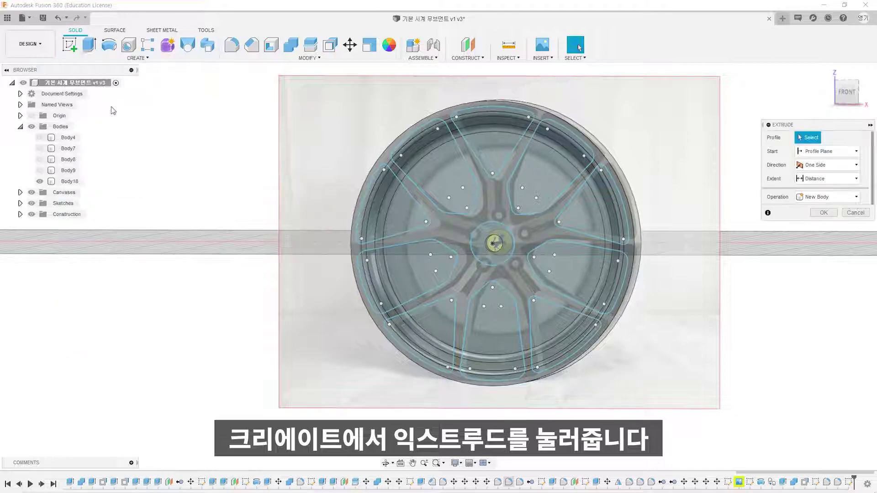
{"action": "left_click", "coordinate": [846, 91]}
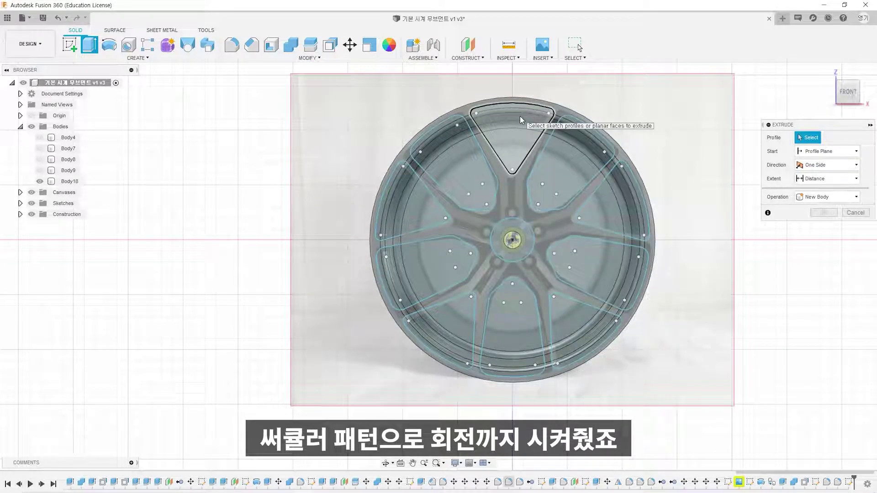
{"action": "left_click", "coordinate": [521, 121]}
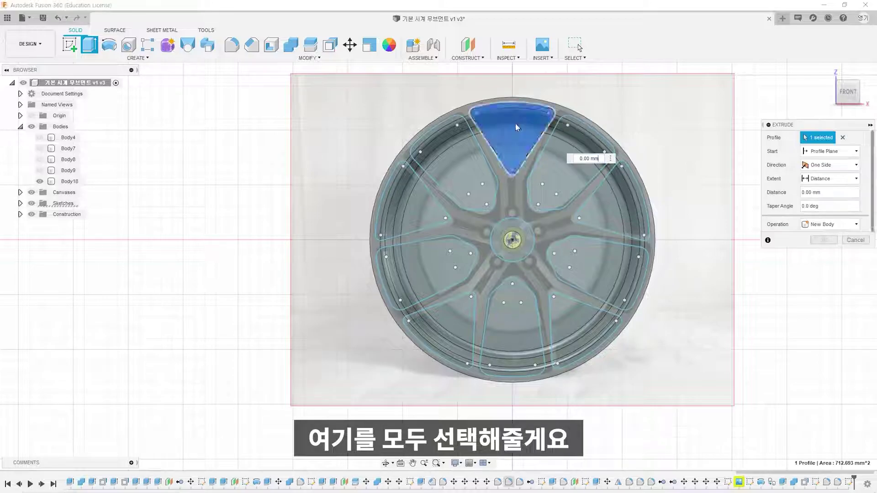
{"action": "left_click", "coordinate": [459, 152]}
{"action": "left_click", "coordinate": [411, 201]}
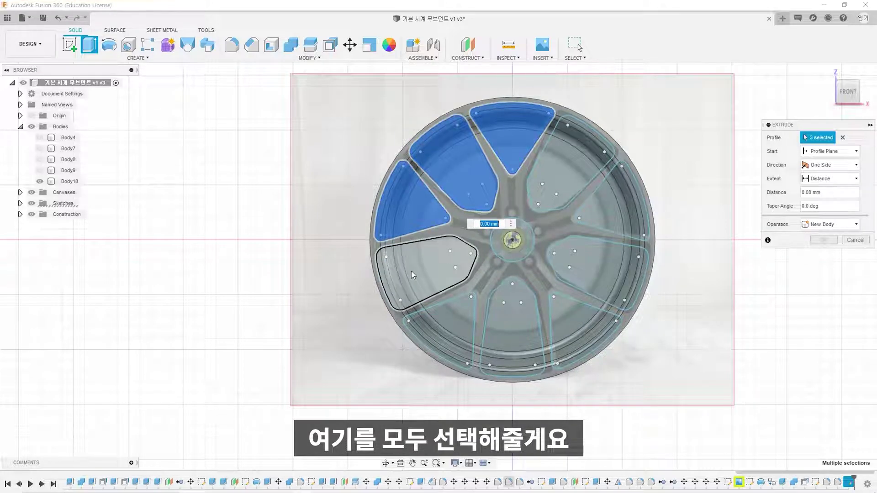
{"action": "left_click", "coordinate": [414, 275]}
{"action": "left_click", "coordinate": [442, 339]}
{"action": "left_click", "coordinate": [511, 338]}
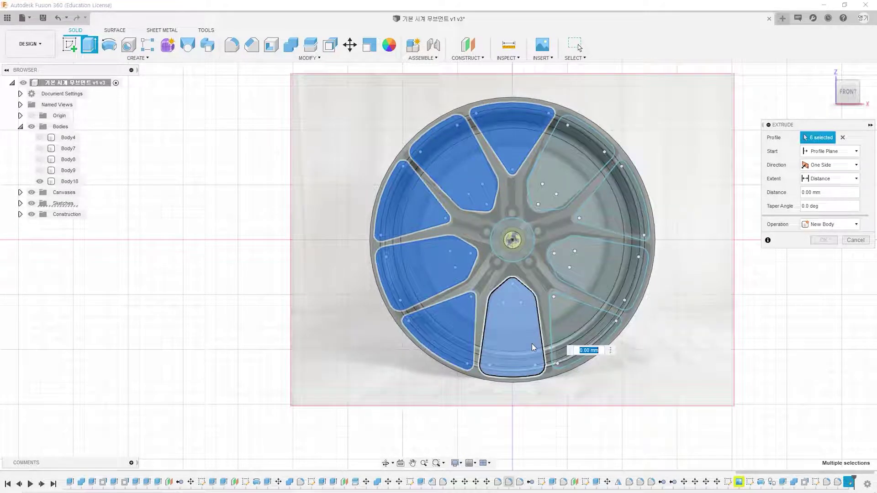
{"action": "left_click", "coordinate": [565, 333]}
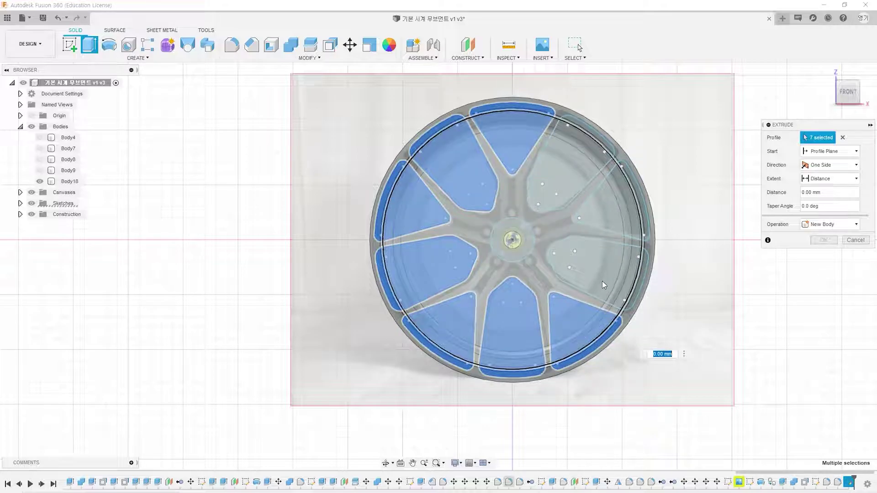
{"action": "left_click", "coordinate": [604, 284]}
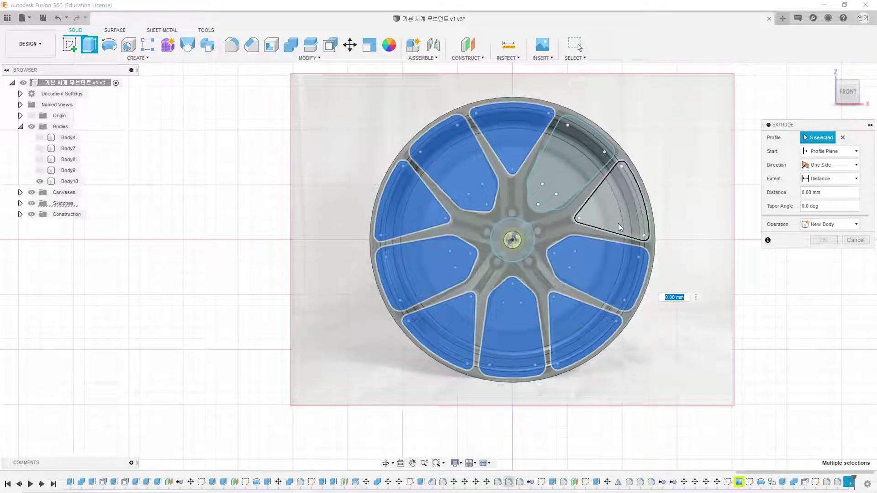
{"action": "left_click", "coordinate": [589, 195]}
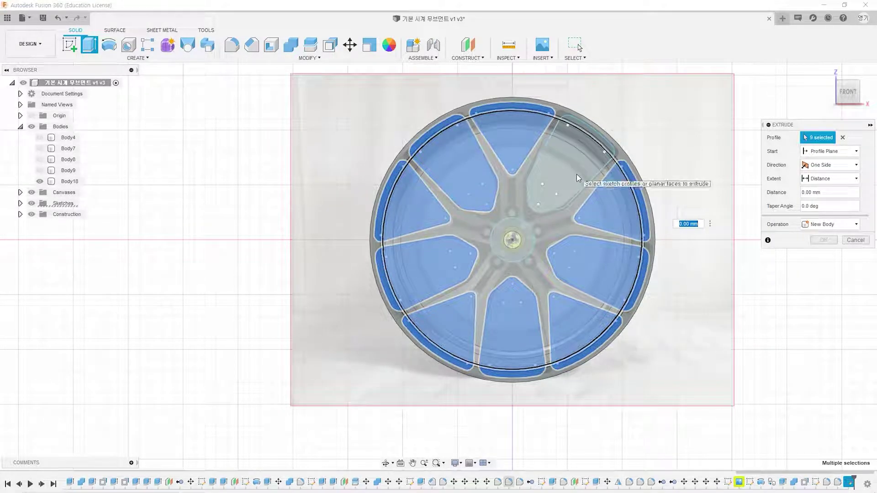
{"action": "left_click", "coordinate": [577, 177]}
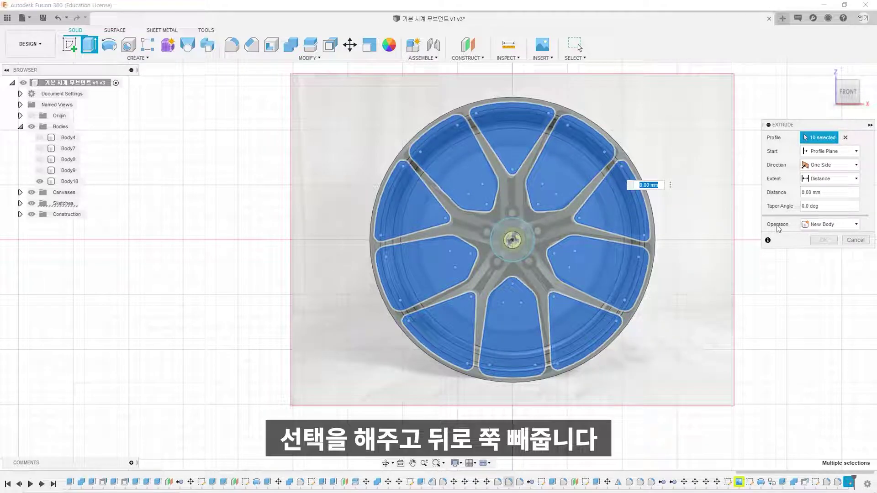
Cut the ten selected openings backwards through the whole wheel with a distance of -200 mm
{"action": "middle_click_drag", "start_coordinate": [681, 235], "coordinate": [513, 183], "text": "shift"}
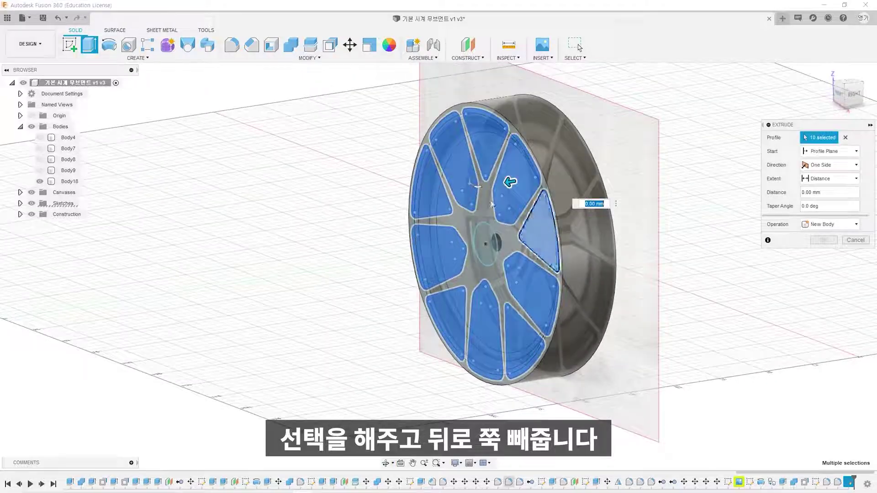
{"action": "left_click_drag", "start_coordinate": [510, 184], "coordinate": [858, 139]}
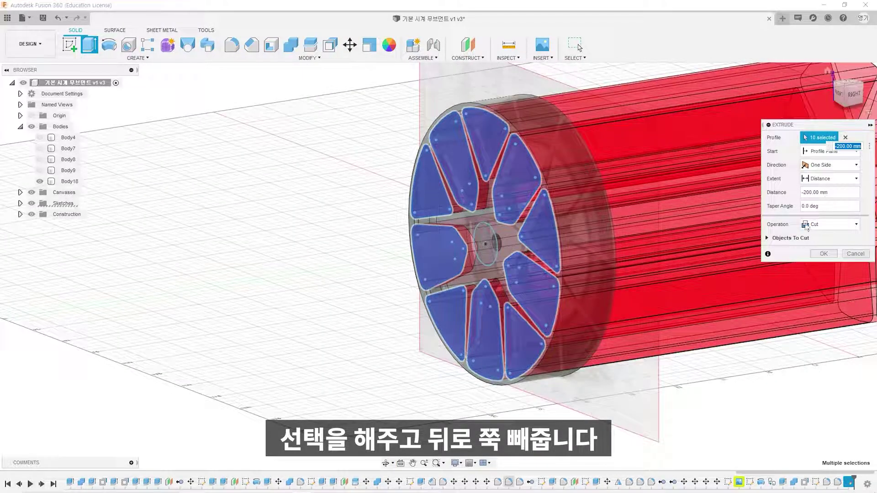
{"action": "scroll", "coordinate": [584, 264], "scroll_direction": "down", "scroll_amount": 3}
{"action": "left_click", "coordinate": [823, 254]}
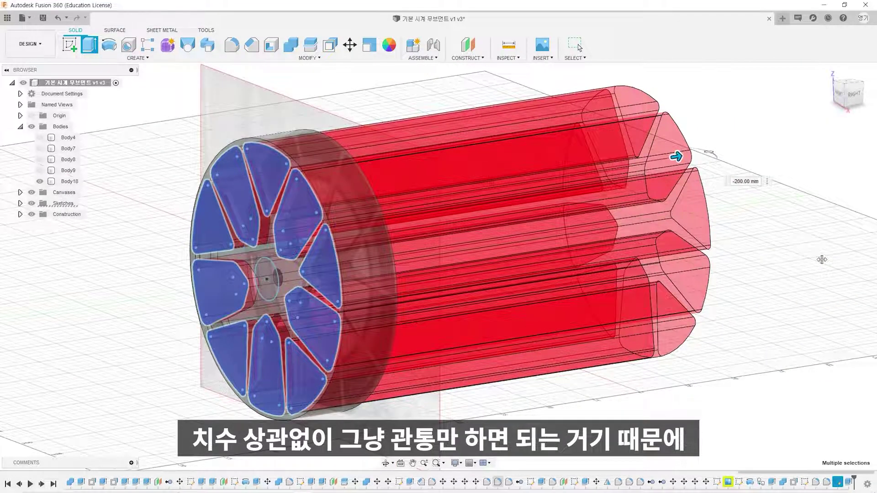
Hide the reference wheel photo by turning off the canvases
{"action": "middle_click_drag", "start_coordinate": [329, 218], "coordinate": [446, 184], "text": "shift"}
{"action": "middle_click_drag", "start_coordinate": [480, 170], "coordinate": [646, 115]}
{"action": "middle_click_drag", "start_coordinate": [539, 120], "coordinate": [555, 157], "text": "shift"}
{"action": "middle_click_drag", "start_coordinate": [402, 156], "coordinate": [469, 143], "text": "shift"}
{"action": "middle_click_drag", "start_coordinate": [530, 171], "coordinate": [568, 136], "text": "shift"}
{"action": "middle_click_drag", "start_coordinate": [456, 227], "coordinate": [522, 255]}
{"action": "mouse_move", "coordinate": [699, 295]}
{"action": "middle_mouse_down", "text": "shift"}
{"action": "mouse_move", "coordinate": [685, 306]}
{"action": "mouse_move", "coordinate": [701, 289]}
{"action": "mouse_move", "coordinate": [675, 295]}
{"action": "mouse_move", "coordinate": [688, 296]}
{"action": "middle_mouse_up", "text": "shift"}
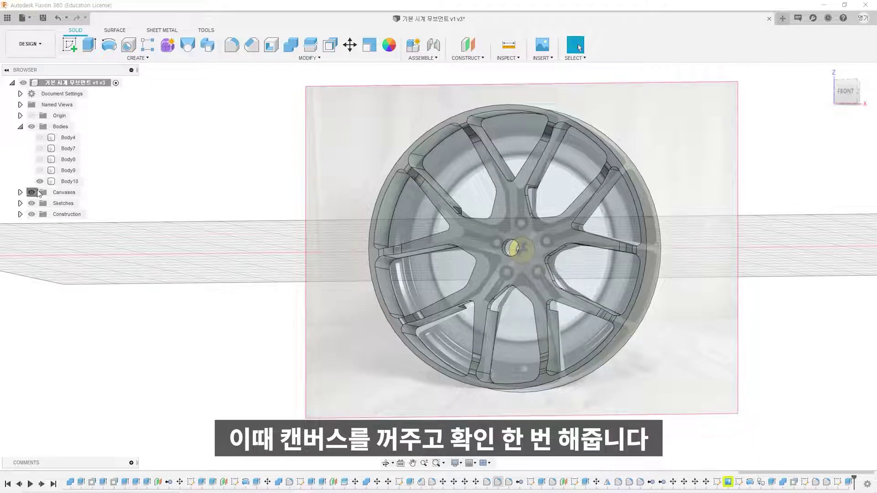
{"action": "left_click", "coordinate": [31, 192]}
Expand the list of sketches and hide Sketch16
{"action": "middle_click_drag", "start_coordinate": [422, 232], "coordinate": [650, 189], "text": "shift"}
{"action": "scroll", "coordinate": [497, 258], "scroll_direction": "up", "scroll_amount": 1}
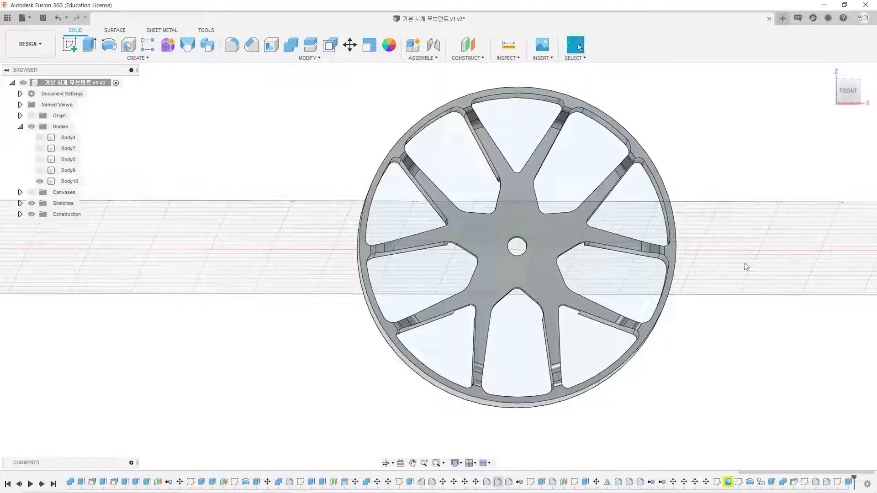
{"action": "scroll", "coordinate": [528, 242], "scroll_direction": "down", "scroll_amount": 1}
{"action": "scroll", "coordinate": [483, 232], "scroll_direction": "up", "scroll_amount": 4}
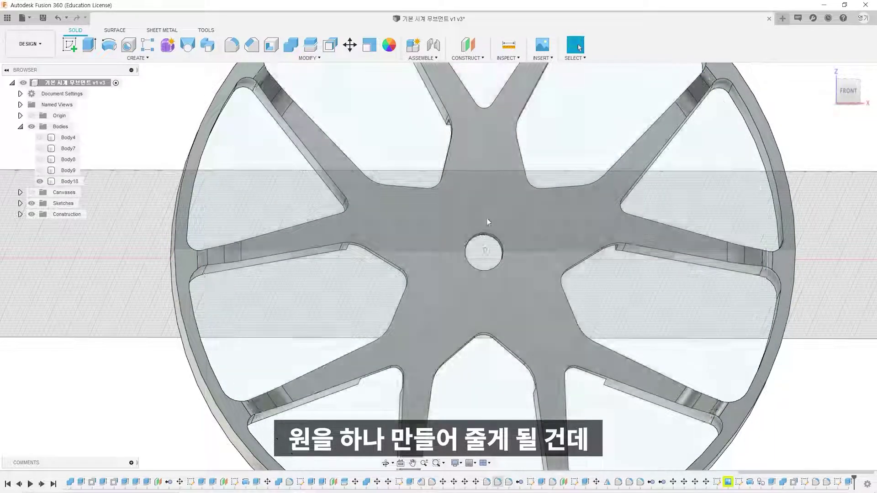
{"action": "scroll", "coordinate": [450, 242], "scroll_direction": "down", "scroll_amount": 5}
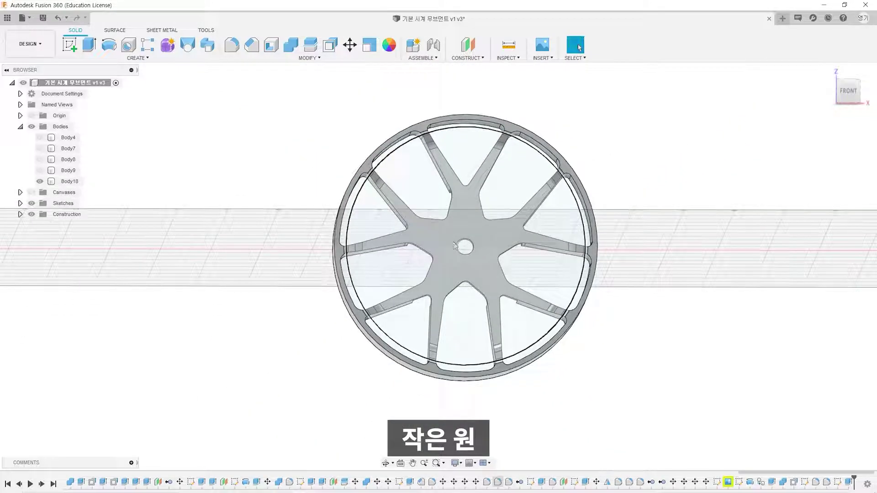
{"action": "middle_click_drag", "start_coordinate": [443, 240], "coordinate": [421, 147], "text": "shift"}
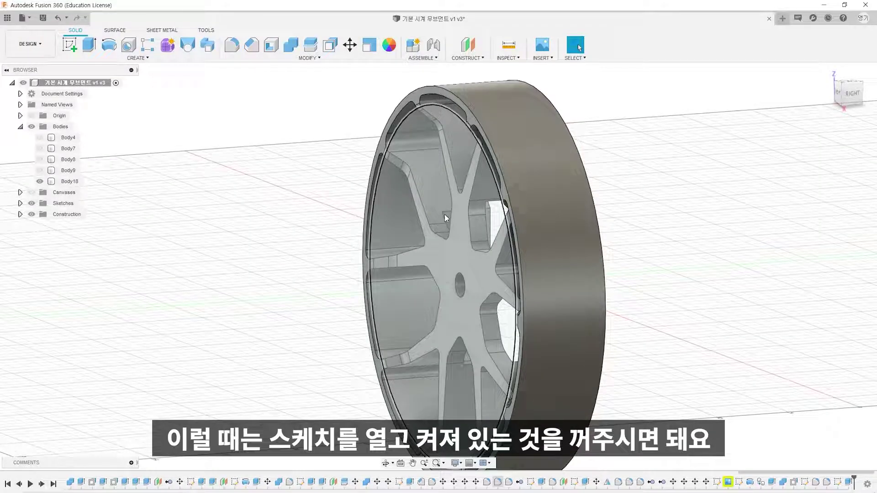
{"action": "left_click", "coordinate": [20, 204]}
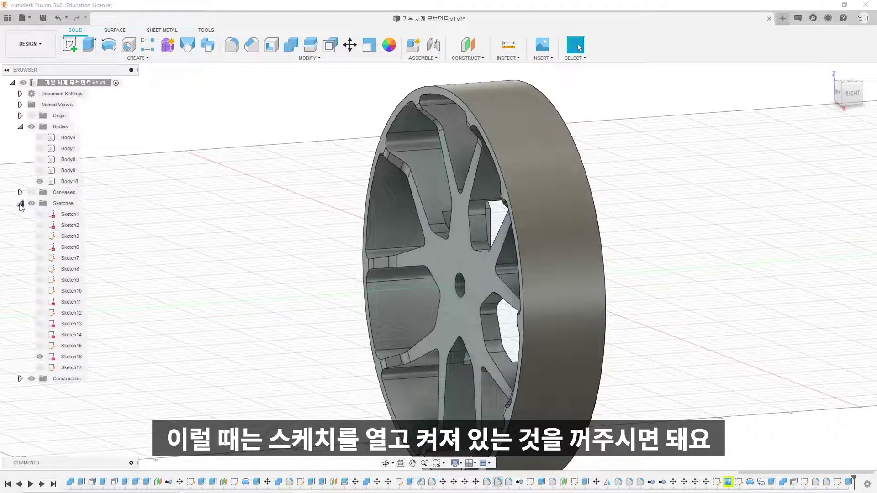
{"action": "left_click", "coordinate": [39, 356]}
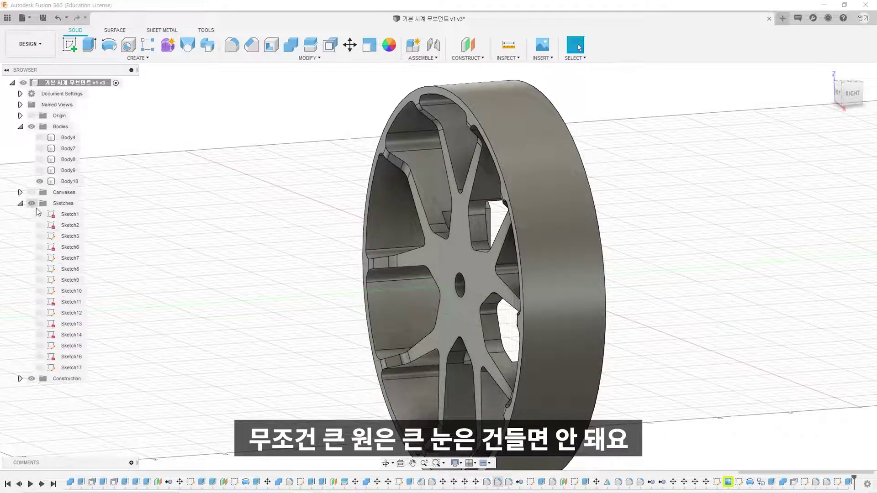
Switch the visibility of the whole Sketches folder off and back on, keeping Sketch16 hidden
{"action": "left_click", "coordinate": [32, 204]}
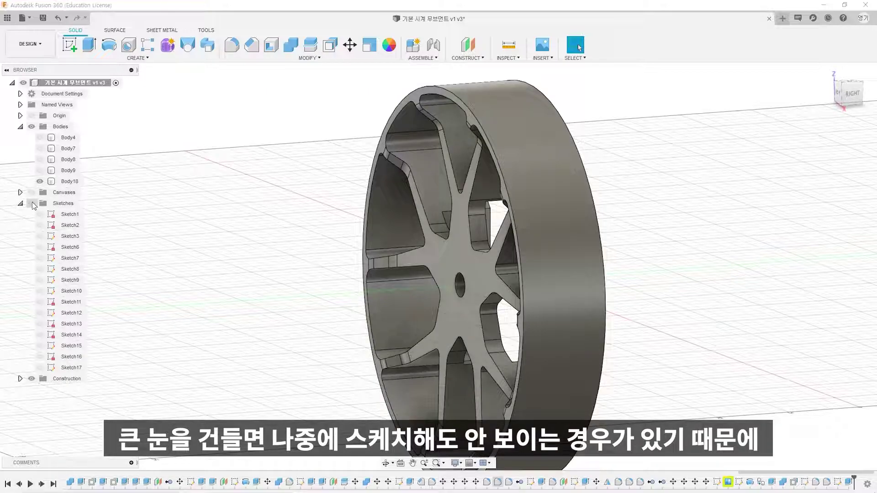
{"action": "mouse_move", "coordinate": [290, 268]}
{"action": "middle_mouse_down", "text": "shift"}
{"action": "mouse_move", "coordinate": [312, 271]}
{"action": "mouse_move", "coordinate": [325, 257]}
{"action": "mouse_move", "coordinate": [356, 270]}
{"action": "middle_mouse_up", "text": "shift"}
{"action": "scroll", "coordinate": [373, 272], "scroll_direction": "down", "scroll_amount": 3}
{"action": "middle_click_drag", "start_coordinate": [725, 241], "coordinate": [700, 243], "text": "shift"}
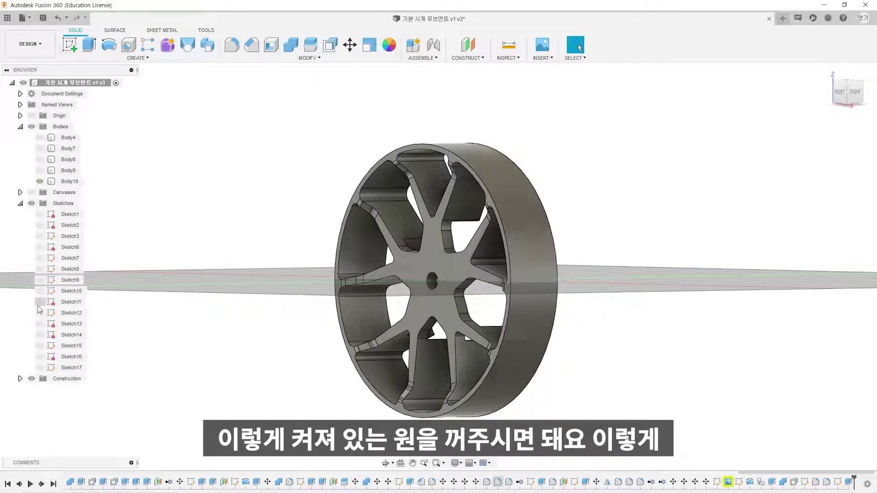
{"action": "left_click", "coordinate": [44, 358]}
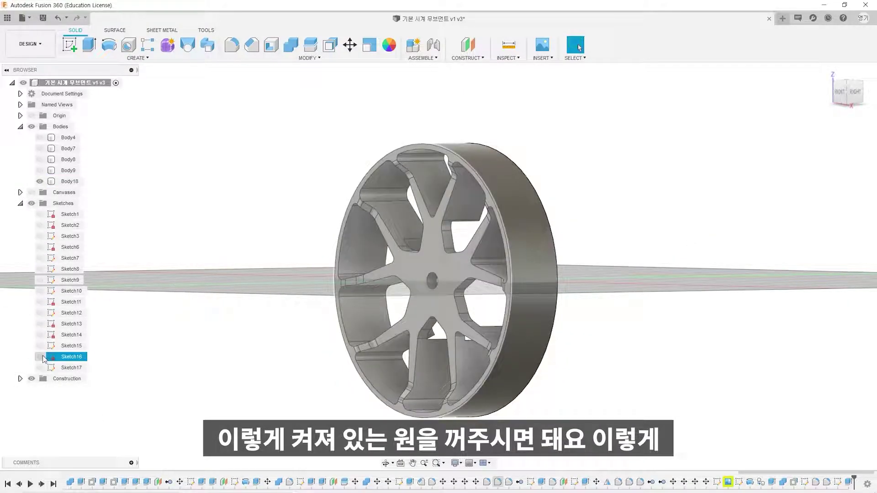
{"action": "left_click", "coordinate": [41, 357]}
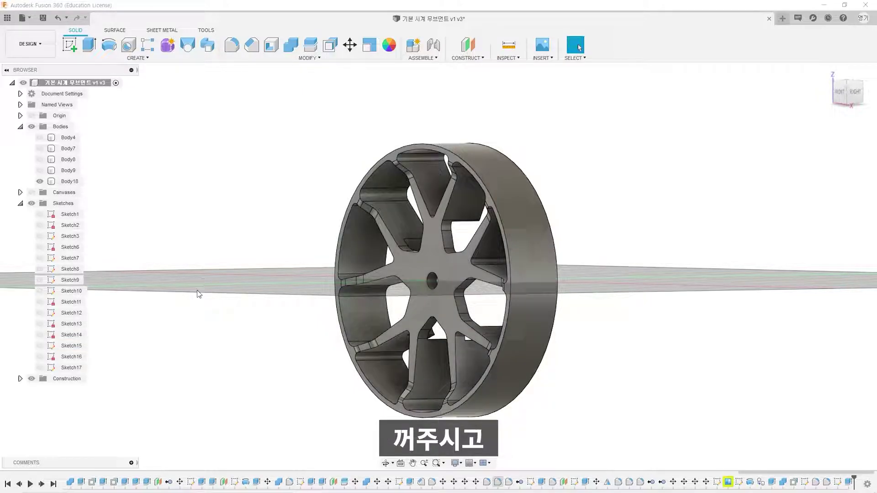
Start a new sketch on the recessed front face of the spokes, beside the hub hole
{"action": "middle_click_drag", "start_coordinate": [196, 294], "coordinate": [289, 290], "text": "shift"}
{"action": "middle_click_drag", "start_coordinate": [733, 349], "coordinate": [679, 343], "text": "shift"}
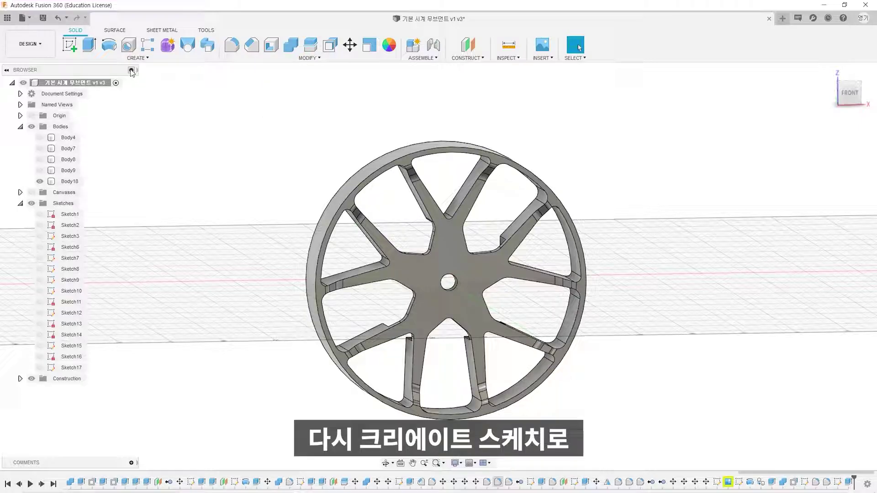
{"action": "left_click", "coordinate": [70, 48]}
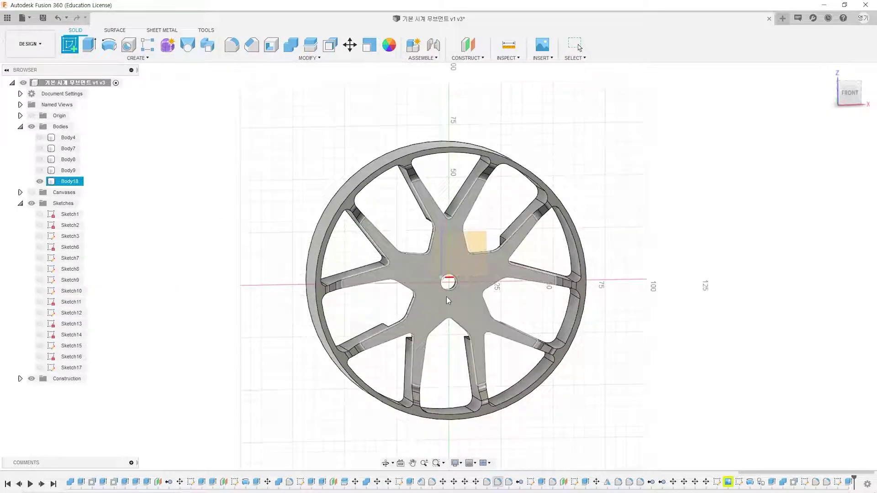
{"action": "middle_click_drag", "start_coordinate": [443, 297], "coordinate": [443, 216], "text": "shift"}
{"action": "scroll", "coordinate": [457, 212], "scroll_direction": "up", "scroll_amount": 2}
{"action": "left_click", "coordinate": [442, 215]}
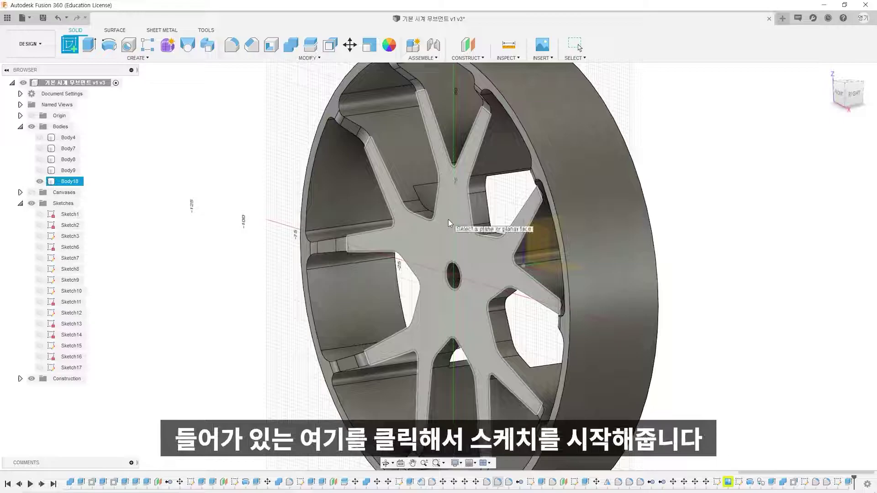
{"action": "left_click", "coordinate": [451, 221]}
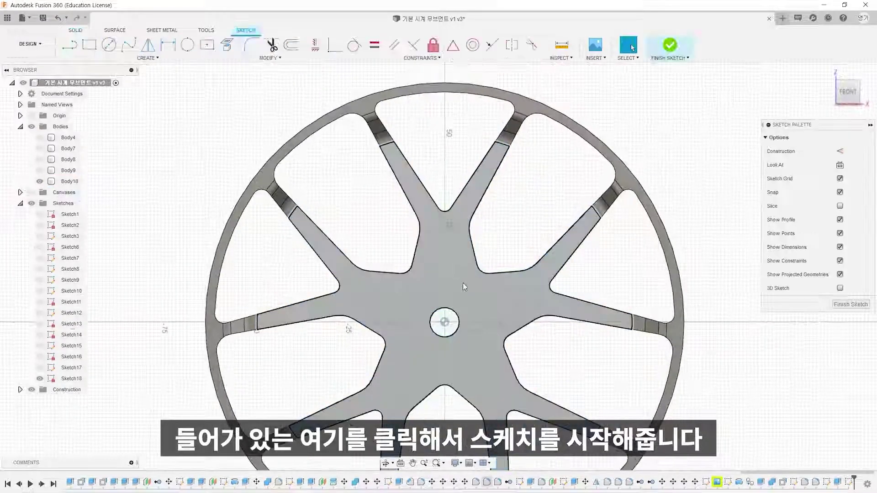
Draw a 30 mm diameter circle centred on the hub hole and finish the sketch
{"action": "scroll", "coordinate": [566, 211], "scroll_direction": "down", "scroll_amount": 4}
{"action": "middle_click_drag", "start_coordinate": [594, 171], "coordinate": [503, 240]}
{"action": "scroll", "coordinate": [529, 290], "scroll_direction": "up", "scroll_amount": 1}
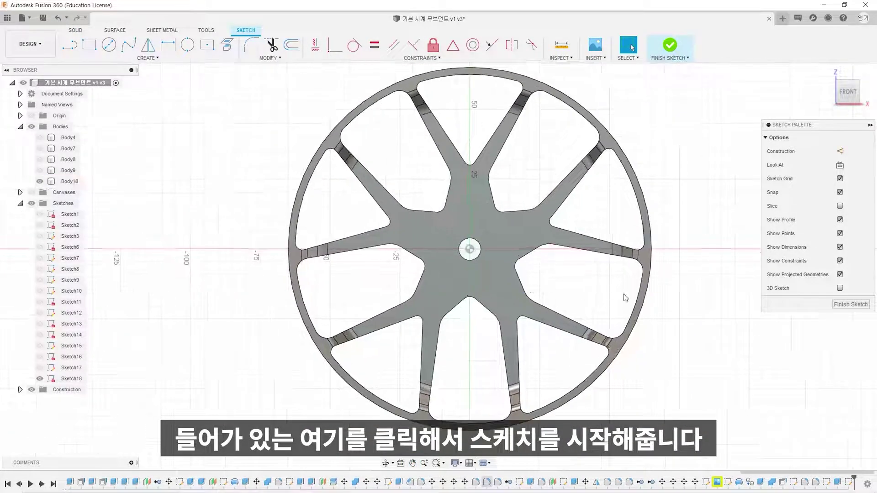
{"action": "left_click", "coordinate": [112, 49]}
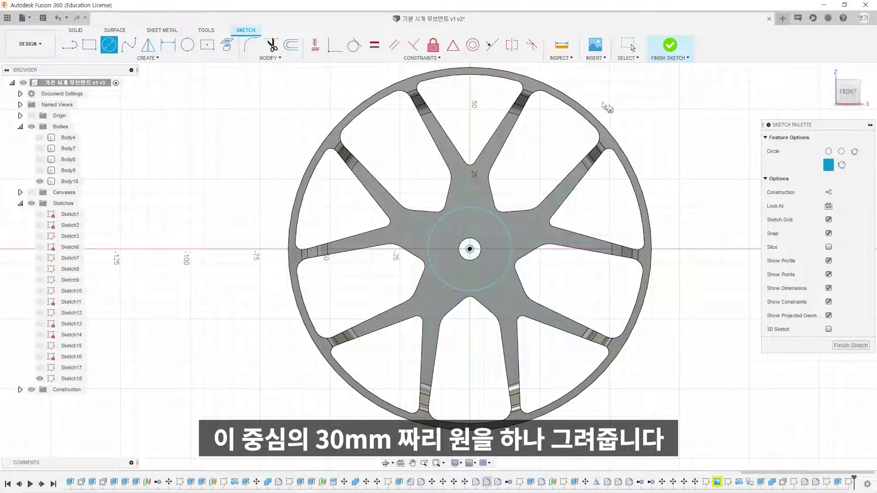
{"action": "left_click", "coordinate": [670, 51]}
Extrude the ring between the 30 mm circle and the hub hole 2 mm outwards, joined to the wheel body
{"action": "middle_click_drag", "start_coordinate": [658, 147], "coordinate": [671, 201], "text": "shift"}
{"action": "scroll", "coordinate": [527, 318], "scroll_direction": "up", "scroll_amount": 4}
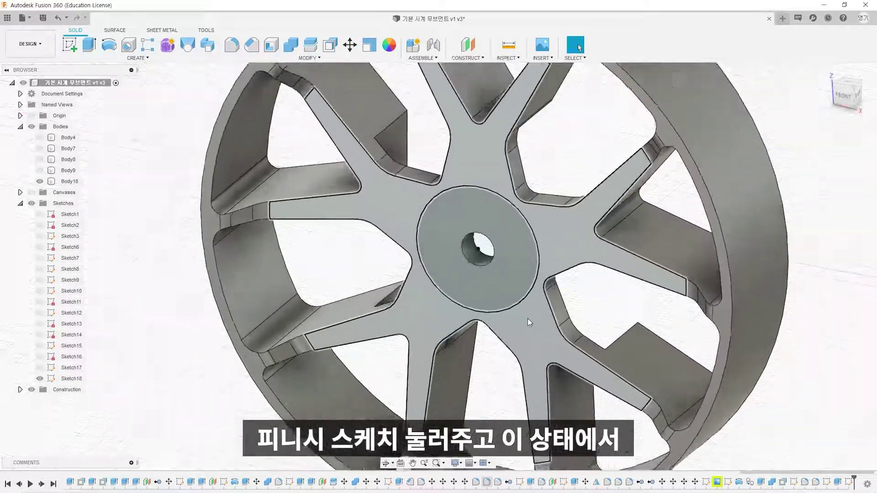
{"action": "scroll", "coordinate": [527, 319], "scroll_direction": "down", "scroll_amount": 5}
{"action": "middle_click_drag", "start_coordinate": [612, 268], "coordinate": [571, 198], "text": "shift"}
{"action": "left_click", "coordinate": [89, 45]}
{"action": "scroll", "coordinate": [547, 296], "scroll_direction": "up", "scroll_amount": 3}
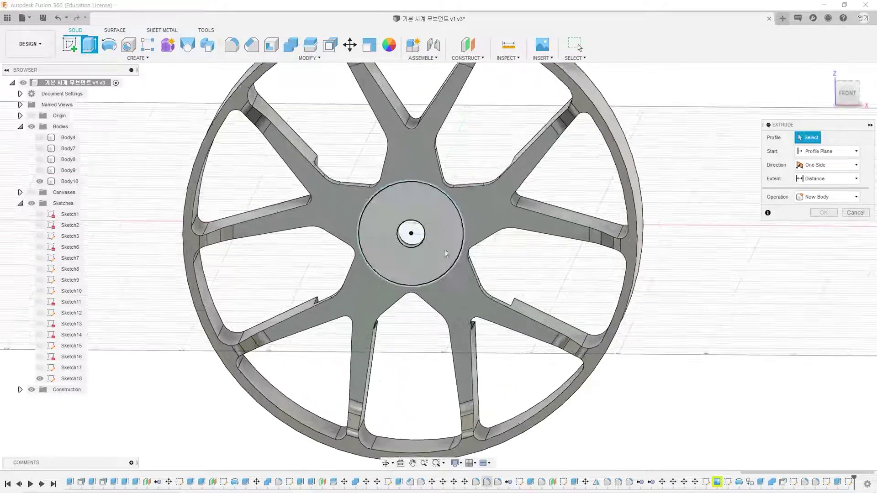
{"action": "left_click", "coordinate": [432, 232]}
{"action": "middle_click_drag", "start_coordinate": [418, 241], "coordinate": [403, 231], "text": "shift"}
{"action": "scroll", "coordinate": [403, 233], "scroll_direction": "up", "scroll_amount": 3}
{"action": "scroll", "coordinate": [404, 231], "scroll_direction": "up", "scroll_amount": 1}
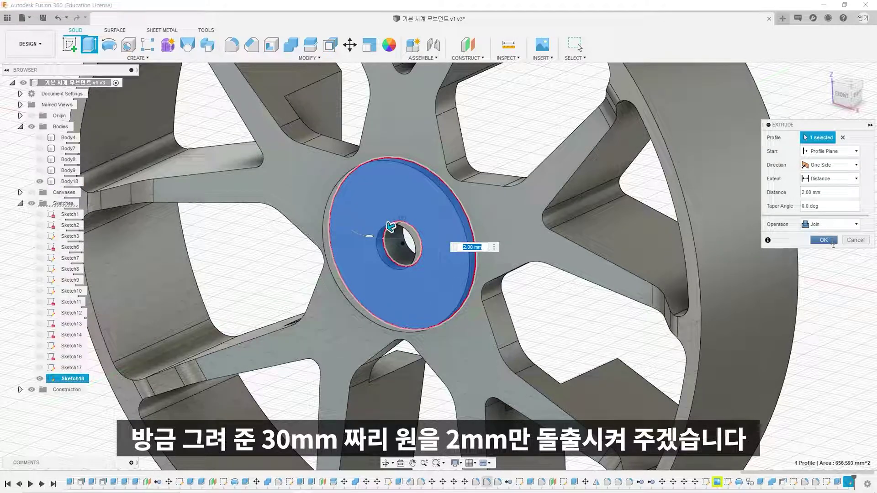
{"action": "left_click", "coordinate": [824, 240]}
{"action": "scroll", "coordinate": [717, 254], "scroll_direction": "down", "scroll_amount": 5}
{"action": "middle_click_drag", "start_coordinate": [717, 253], "coordinate": [515, 212], "text": "shift"}
{"action": "scroll", "coordinate": [544, 248], "scroll_direction": "up", "scroll_amount": 3}
{"action": "scroll", "coordinate": [514, 211], "scroll_direction": "up", "scroll_amount": 3}
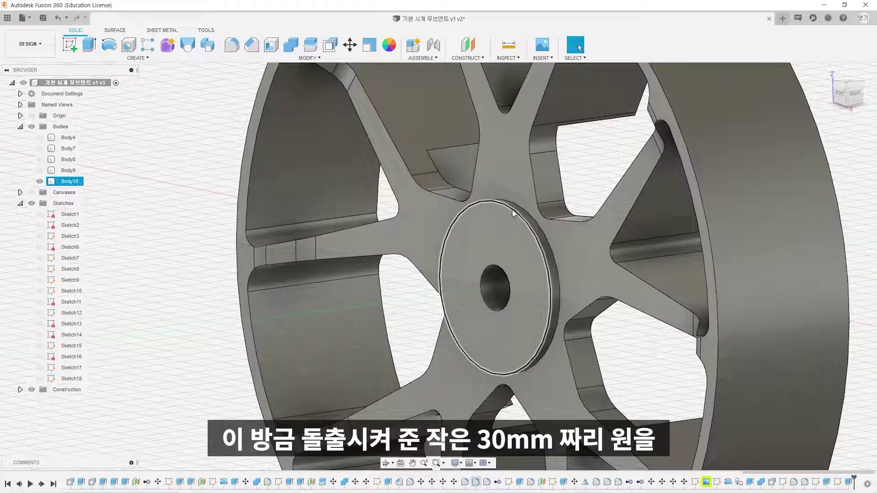
{"action": "key", "text": "f"}
{"action": "left_click", "coordinate": [517, 215]}
{"action": "scroll", "coordinate": [518, 217], "scroll_direction": "up", "scroll_amount": 1}
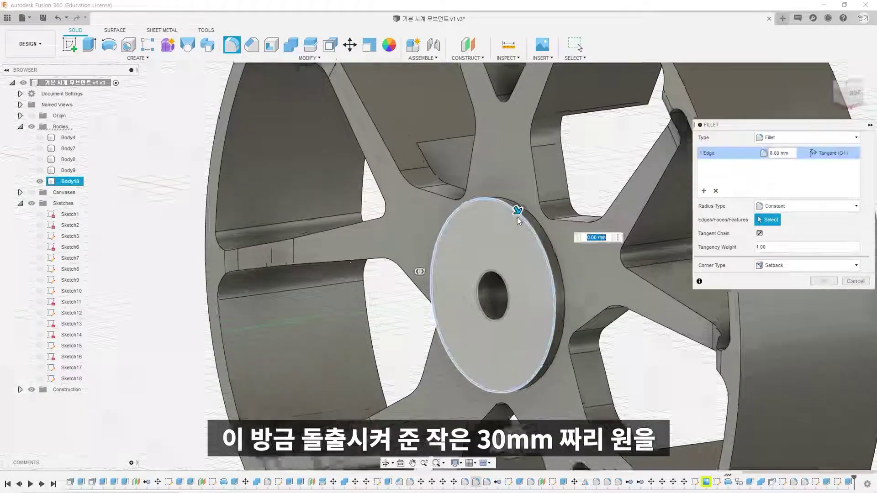
{"action": "scroll", "coordinate": [518, 217], "scroll_direction": "up", "scroll_amount": 3}
{"action": "key", "text": "Escape"}
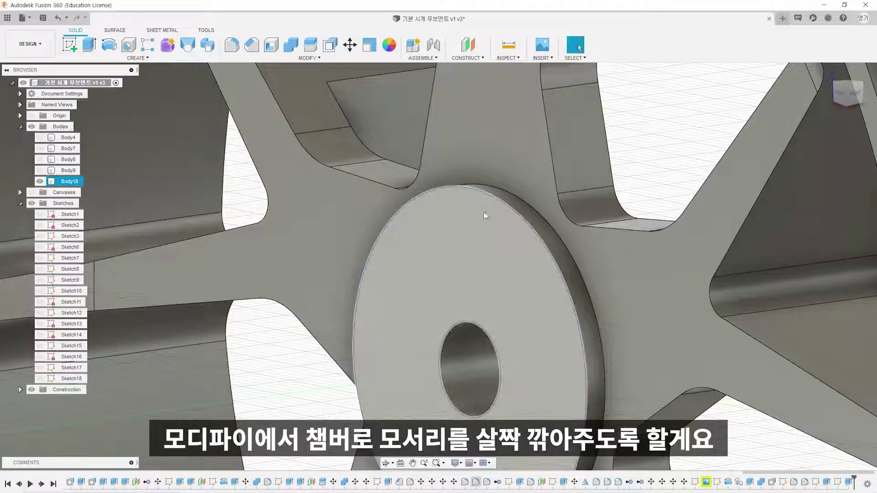
Chamfer the outer front edge of the raised hub disc with an equal distance of 1.5 mm
{"action": "left_click", "coordinate": [308, 58]}
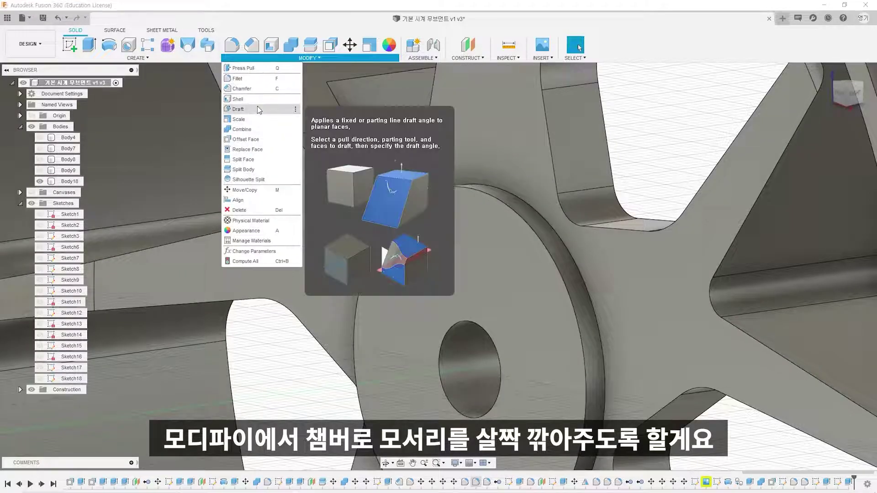
{"action": "left_click", "coordinate": [257, 89]}
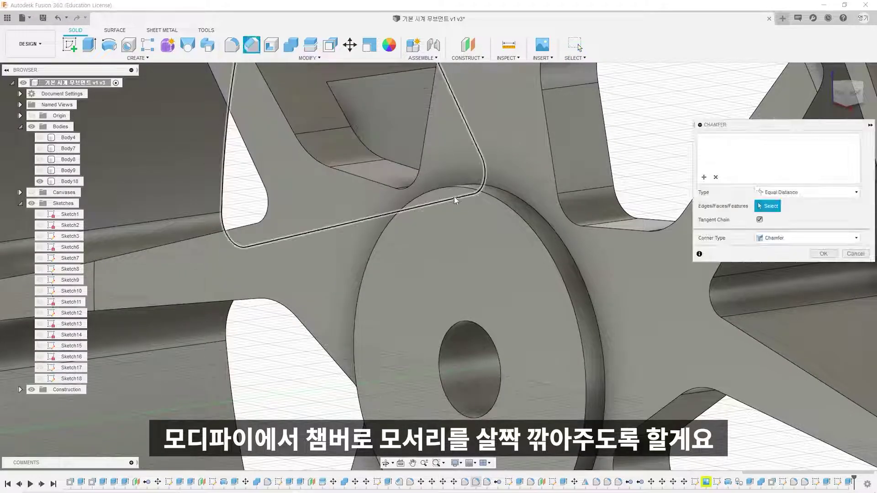
{"action": "left_click", "coordinate": [471, 188]}
{"action": "type", "text": "1"}
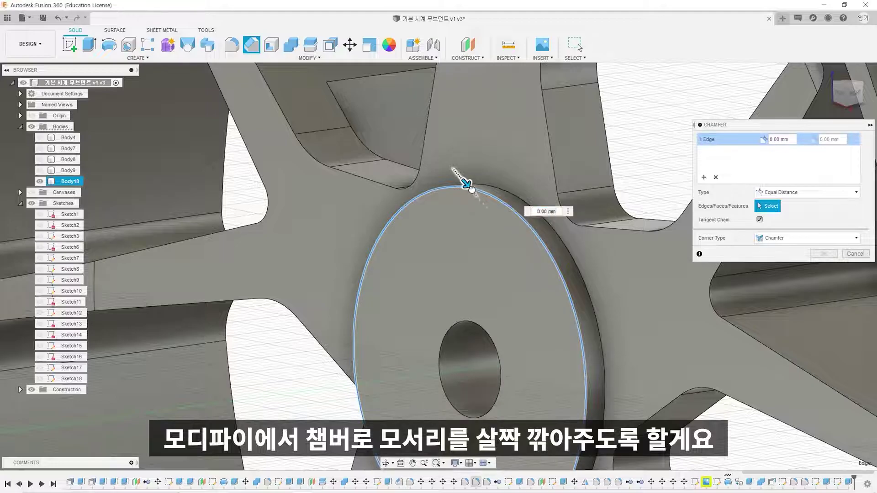
{"action": "key", "text": "Return"}
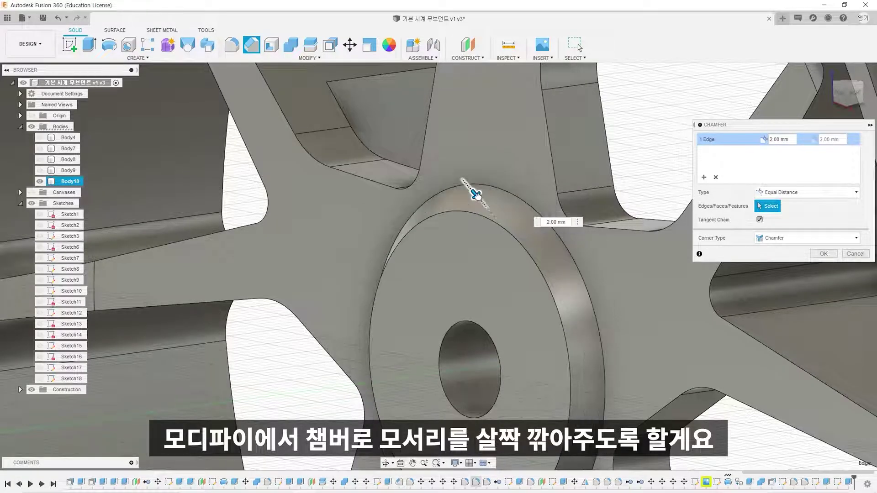
{"action": "scroll", "coordinate": [479, 192], "scroll_direction": "up", "scroll_amount": 3}
{"action": "type", "text": "1.5"}
{"action": "key", "text": "Return"}
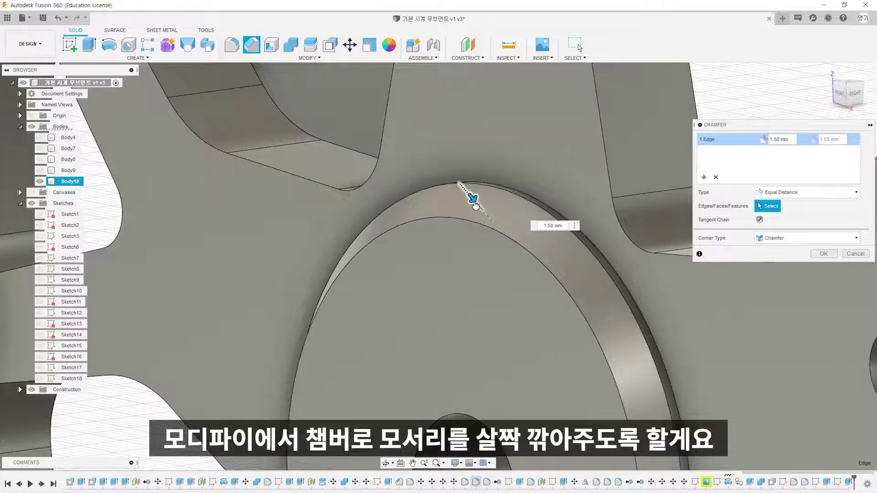
{"action": "scroll", "coordinate": [470, 191], "scroll_direction": "down", "scroll_amount": 5}
{"action": "middle_click_drag", "start_coordinate": [468, 187], "coordinate": [612, 208], "text": "shift"}
{"action": "left_click", "coordinate": [823, 254]}
{"action": "scroll", "coordinate": [753, 249], "scroll_direction": "down", "scroll_amount": 3}
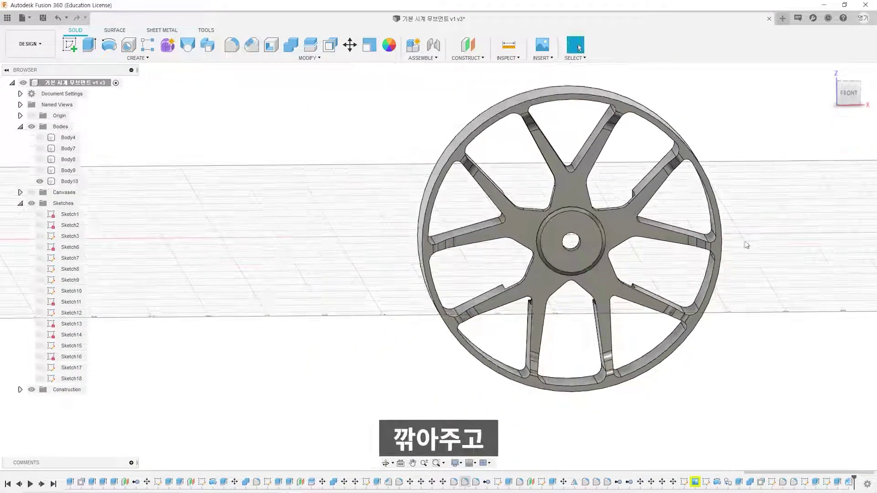
Offset the cylindrical inner face of the hub hole by -0.3 mm to add clearance for the clock shaft
{"action": "scroll", "coordinate": [649, 223], "scroll_direction": "up", "scroll_amount": 2}
{"action": "middle_click_drag", "start_coordinate": [650, 223], "coordinate": [615, 225], "text": "shift"}
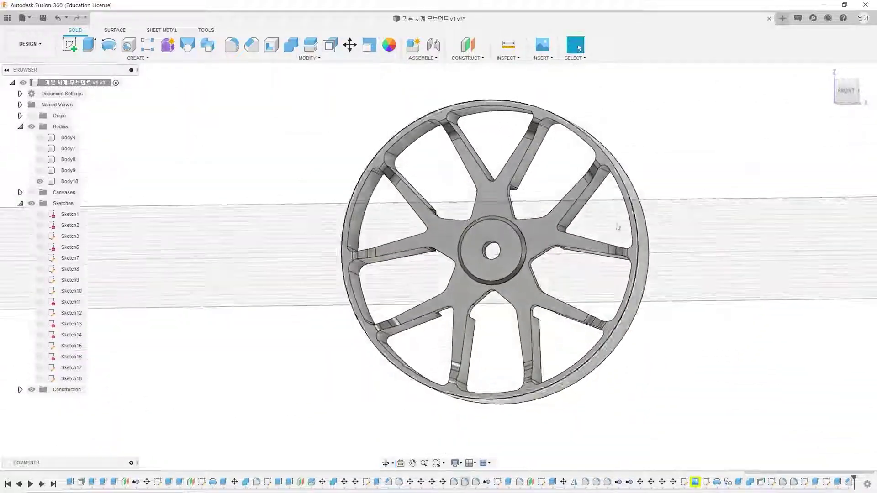
{"action": "scroll", "coordinate": [475, 260], "scroll_direction": "up", "scroll_amount": 5}
{"action": "scroll", "coordinate": [496, 242], "scroll_direction": "up", "scroll_amount": 3}
{"action": "mouse_move", "coordinate": [497, 241]}
{"action": "middle_mouse_down", "text": "shift"}
{"action": "mouse_move", "coordinate": [508, 242]}
{"action": "mouse_move", "coordinate": [505, 234]}
{"action": "mouse_move", "coordinate": [499, 256]}
{"action": "mouse_move", "coordinate": [497, 246]}
{"action": "middle_mouse_up", "text": "shift"}
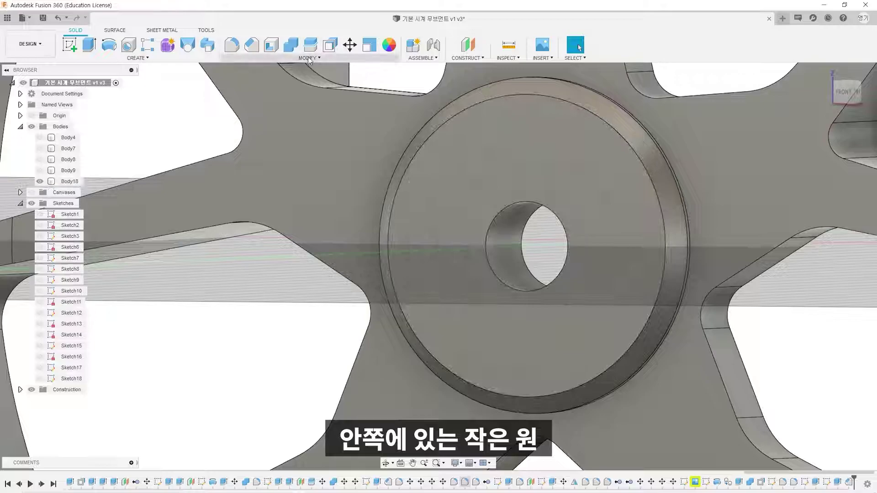
{"action": "left_click", "coordinate": [307, 58]}
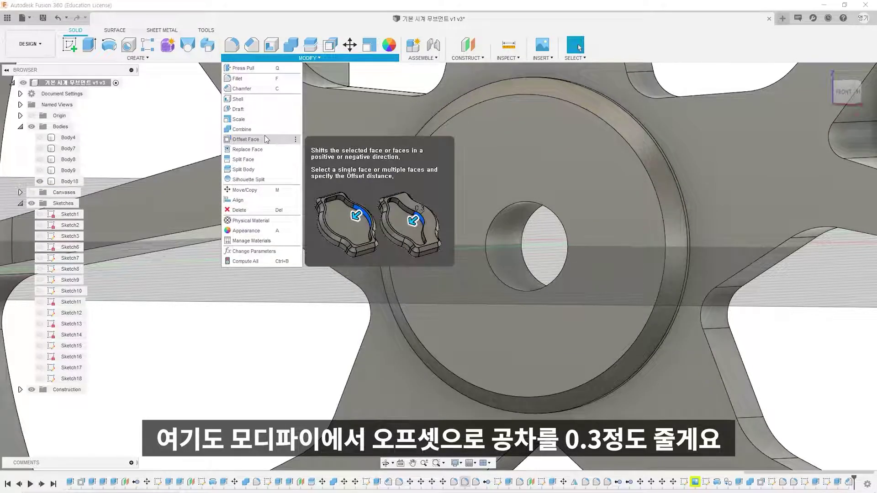
{"action": "left_click", "coordinate": [265, 138]}
{"action": "left_click", "coordinate": [508, 260]}
{"action": "left_click", "coordinate": [516, 253]}
{"action": "left_click", "coordinate": [516, 252]}
{"action": "left_click_drag", "start_coordinate": [525, 255], "coordinate": [508, 266]}
{"action": "scroll", "coordinate": [517, 251], "scroll_direction": "up", "scroll_amount": 4}
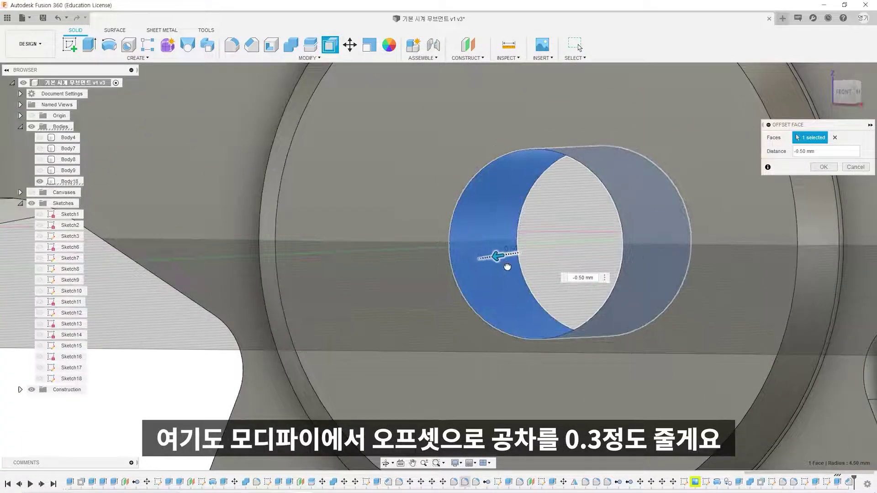
{"action": "scroll", "coordinate": [516, 264], "scroll_direction": "up", "scroll_amount": 3}
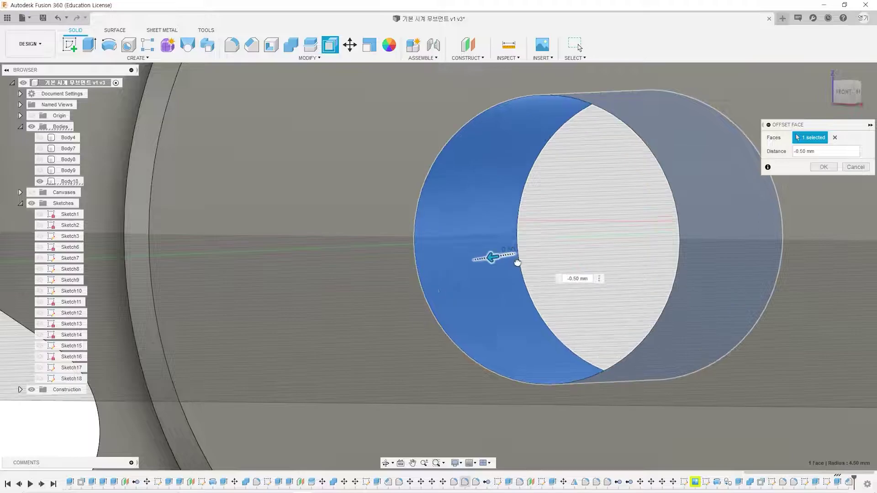
{"action": "left_click_drag", "start_coordinate": [517, 263], "coordinate": [516, 260]}
{"action": "type", "text": "-0.3"}
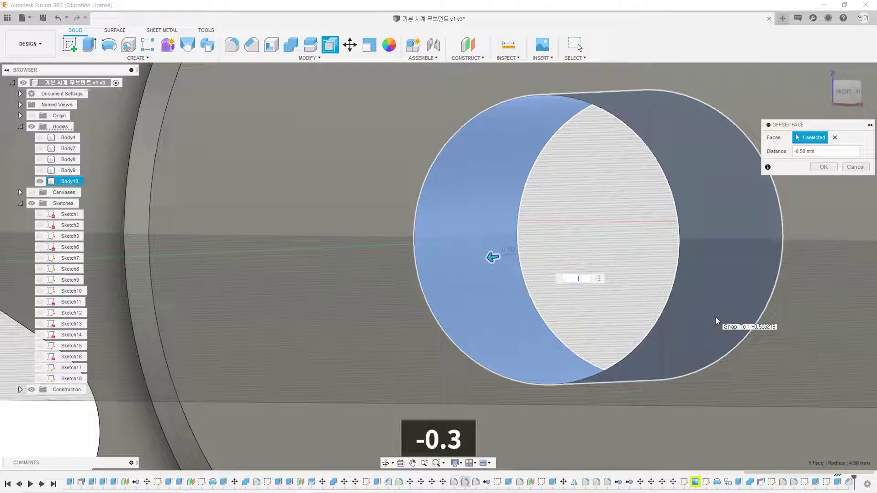
{"action": "key", "text": "Return"}
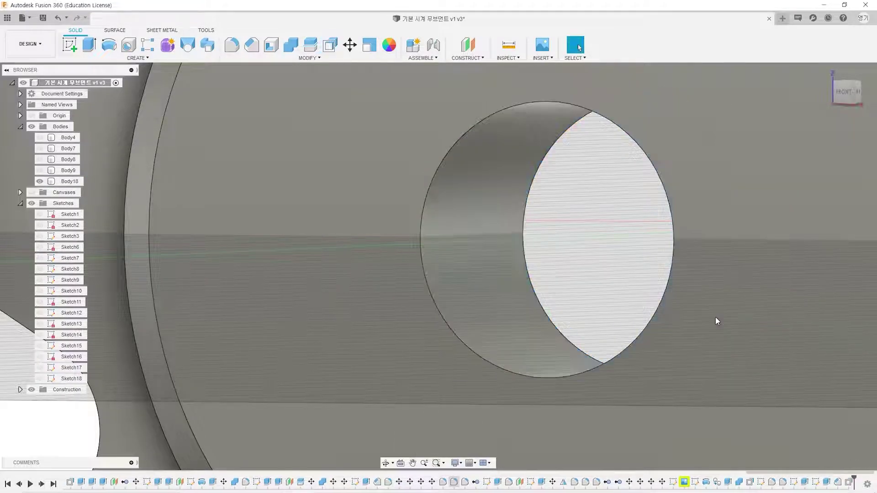
Fillet the front edge loops around all the spoke openings of the wheel with a 0.25 mm constant radius
{"action": "scroll", "coordinate": [672, 300], "scroll_direction": "down", "scroll_amount": 5}
{"action": "scroll", "coordinate": [663, 240], "scroll_direction": "down", "scroll_amount": 3}
{"action": "middle_click_drag", "start_coordinate": [663, 240], "coordinate": [457, 248]}
{"action": "middle_click_drag", "start_coordinate": [615, 235], "coordinate": [548, 146], "text": "shift"}
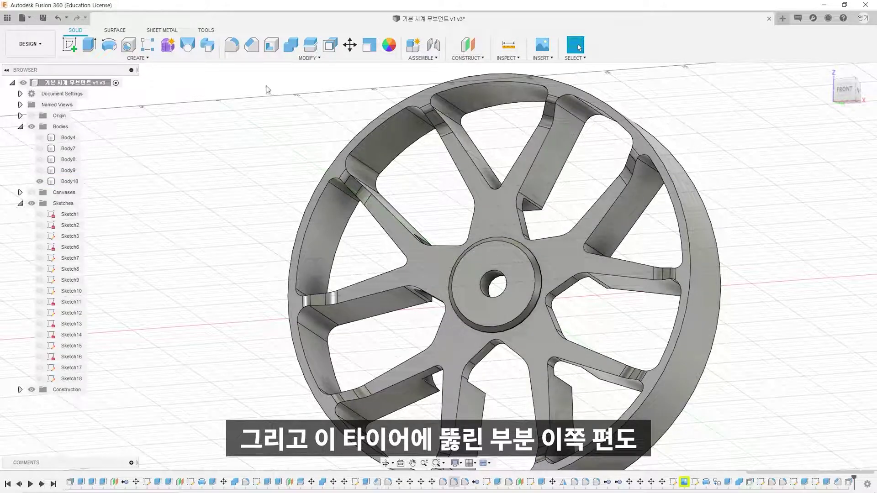
{"action": "key", "text": "f"}
{"action": "left_click", "coordinate": [295, 57]}
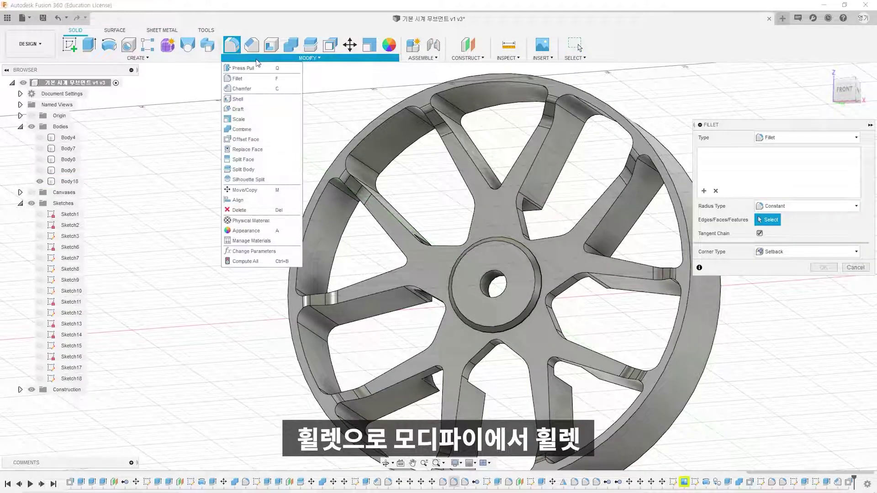
{"action": "left_click", "coordinate": [244, 76]}
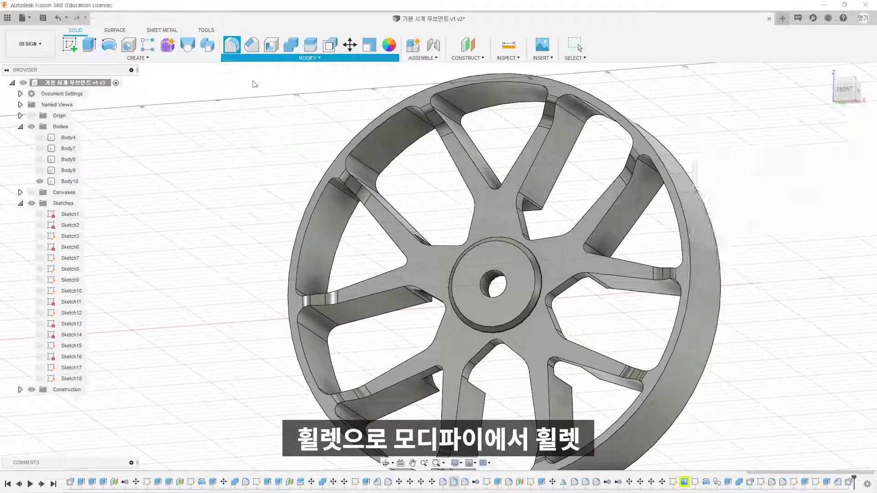
{"action": "left_click", "coordinate": [451, 126]}
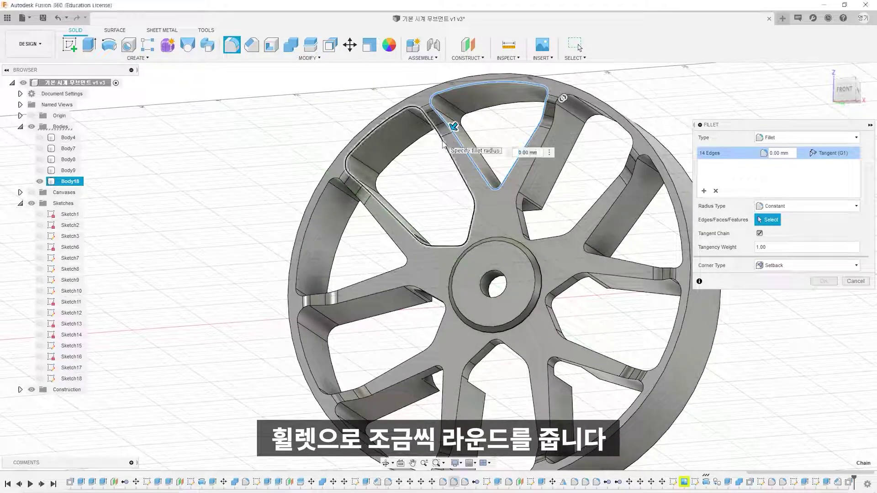
{"action": "left_click", "coordinate": [376, 222]}
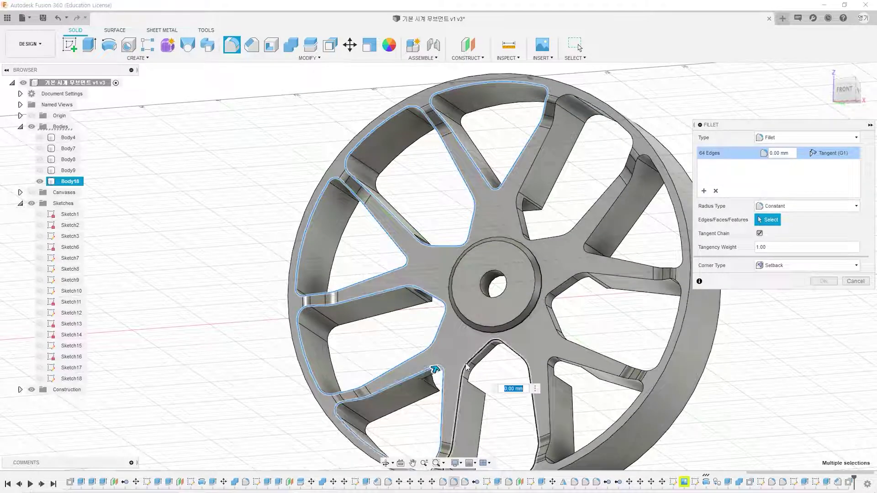
{"action": "left_click", "coordinate": [557, 311]}
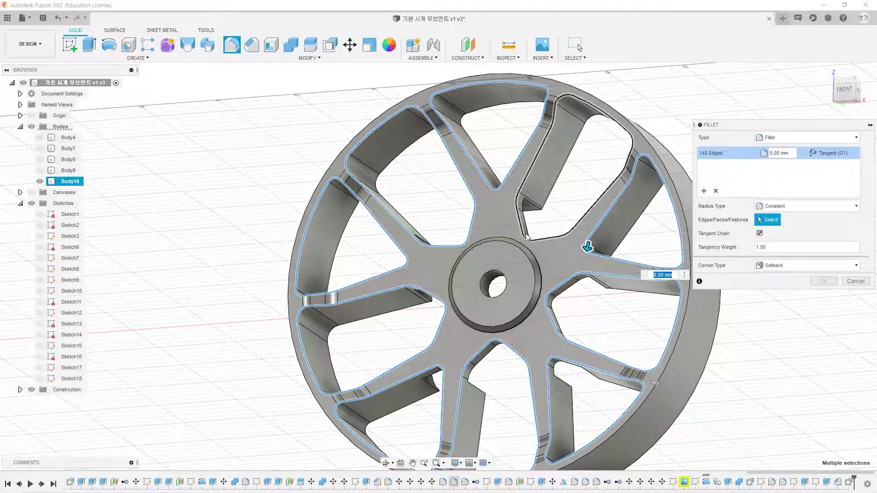
{"action": "scroll", "coordinate": [526, 232], "scroll_direction": "up", "scroll_amount": 8}
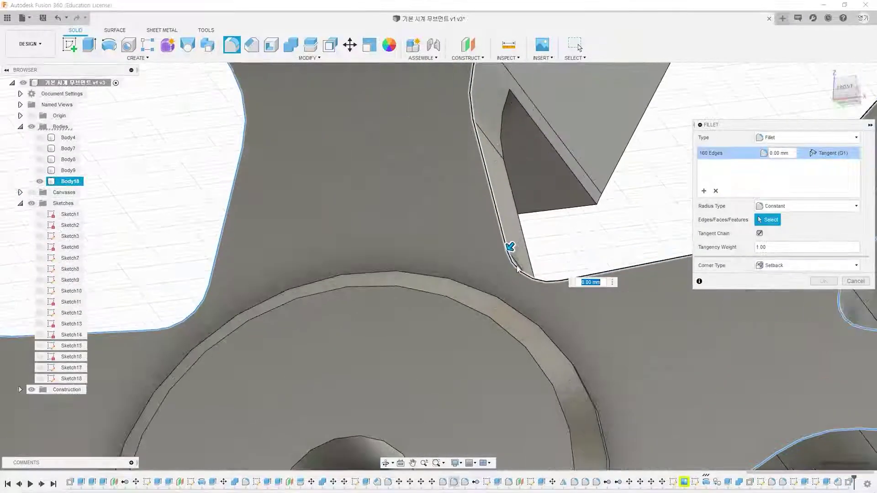
{"action": "type", "text": "1"}
{"action": "key", "text": "Return"}
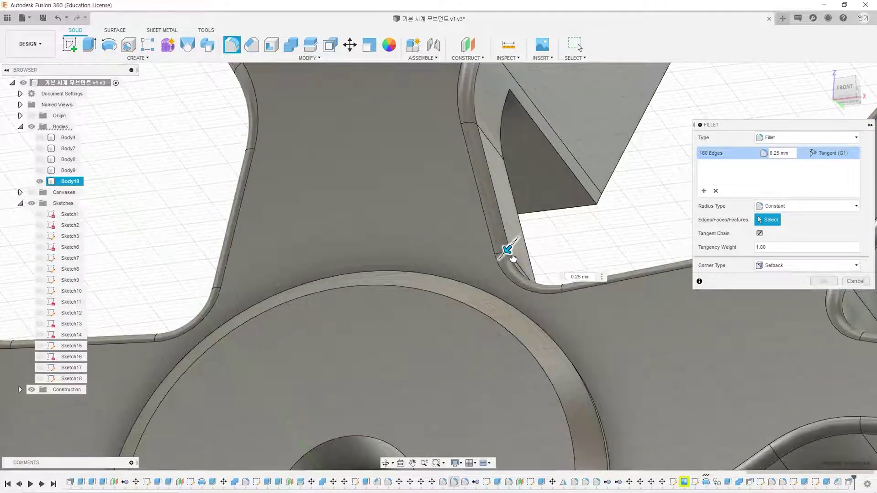
{"action": "scroll", "coordinate": [491, 185], "scroll_direction": "down", "scroll_amount": 10}
{"action": "middle_click_drag", "start_coordinate": [597, 294], "coordinate": [611, 327], "text": "shift"}
{"action": "left_click", "coordinate": [822, 281]}
Show the clock movement Body4 and the clock hands Body7, Body8 and Body9 together with the wheel
{"action": "middle_click_drag", "start_coordinate": [525, 183], "coordinate": [656, 178], "text": "shift"}
{"action": "mouse_move", "coordinate": [688, 177]}
{"action": "middle_mouse_down", "text": "shift"}
{"action": "mouse_move", "coordinate": [703, 186]}
{"action": "mouse_move", "coordinate": [696, 176]}
{"action": "middle_mouse_up", "text": "shift"}
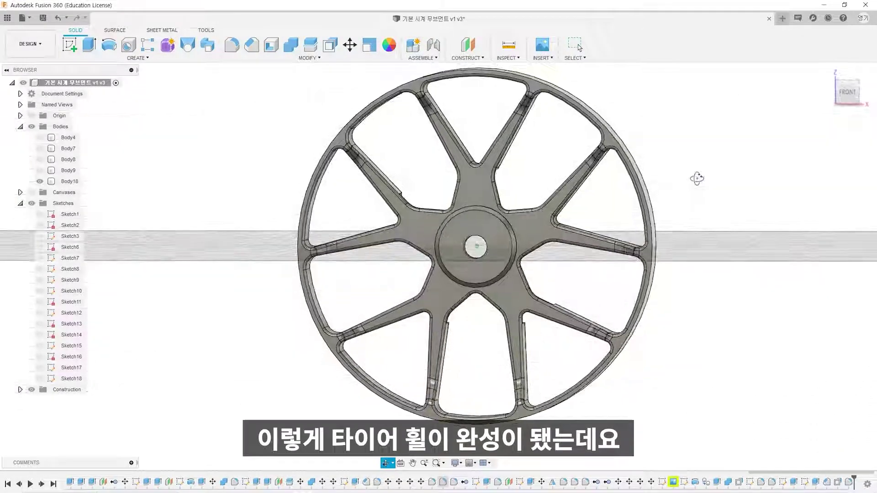
{"action": "left_click", "coordinate": [40, 137]}
{"action": "left_click_drag", "start_coordinate": [849, 93], "coordinate": [829, 97]}
{"action": "left_click", "coordinate": [37, 151]}
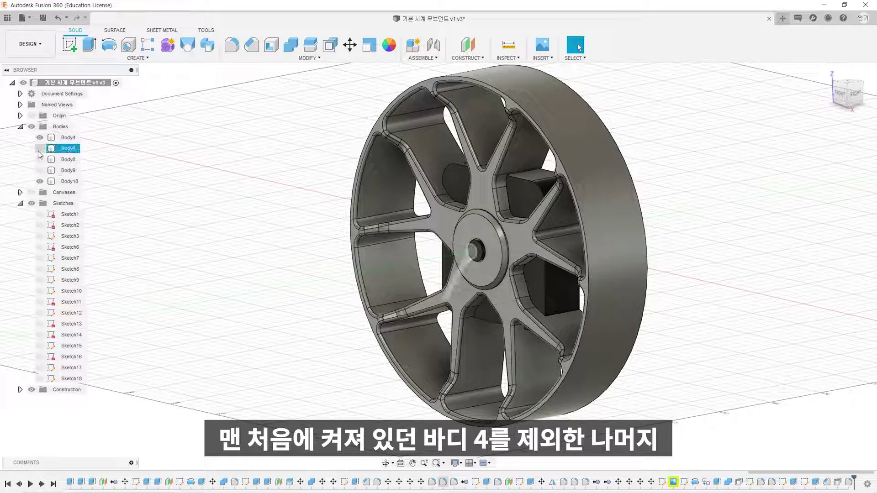
{"action": "left_click", "coordinate": [40, 149]}
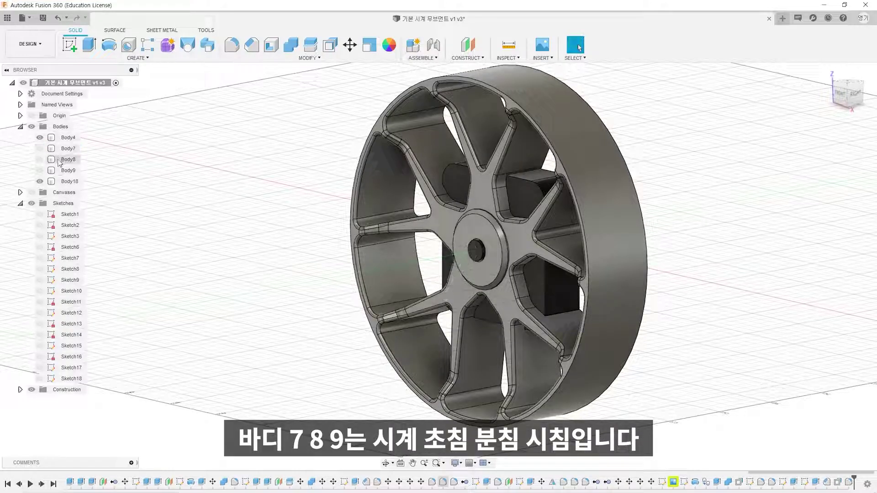
{"action": "left_click", "coordinate": [39, 159]}
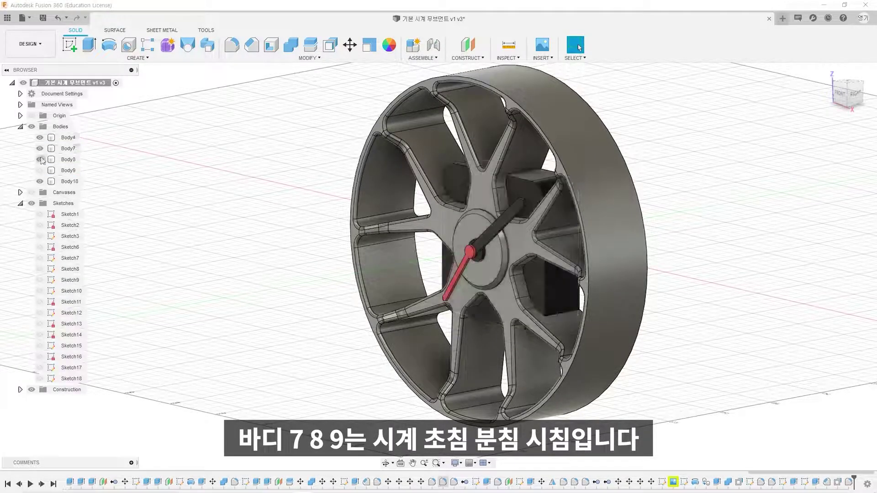
{"action": "left_click", "coordinate": [39, 171]}
Examine the assembled wheel clock from several angles and end in the straight Front view
{"action": "middle_click_drag", "start_coordinate": [302, 188], "coordinate": [334, 176], "text": "shift"}
{"action": "scroll", "coordinate": [411, 217], "scroll_direction": "down", "scroll_amount": 3}
{"action": "middle_click_drag", "start_coordinate": [676, 227], "coordinate": [646, 274], "text": "shift"}
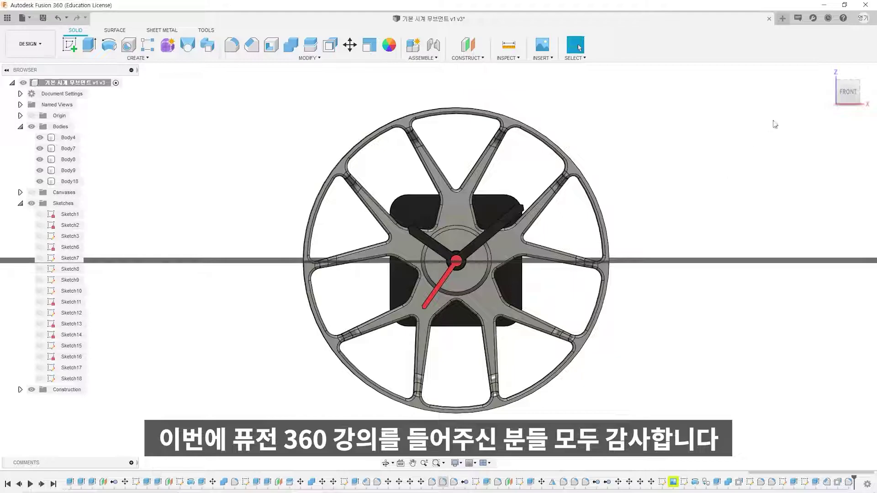
{"action": "left_click", "coordinate": [848, 94]}
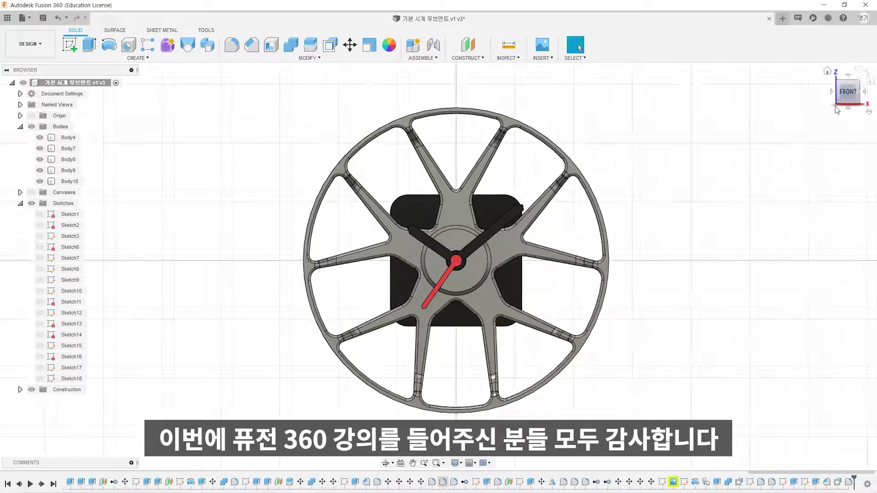